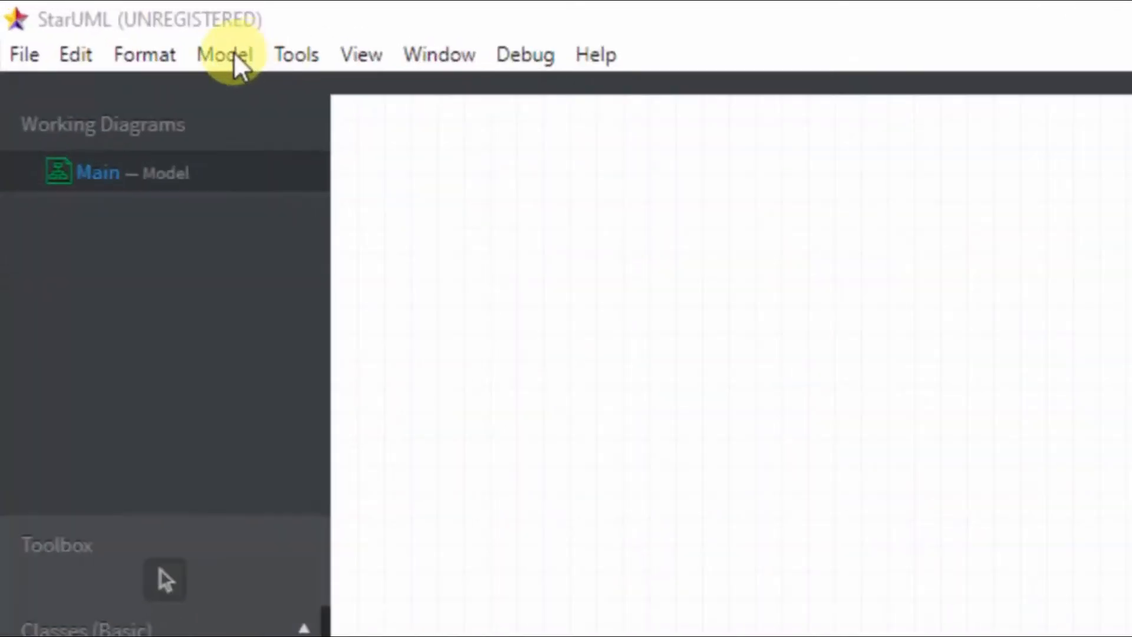
- Add a new Deployment Diagram to the project
left_click(234, 52)
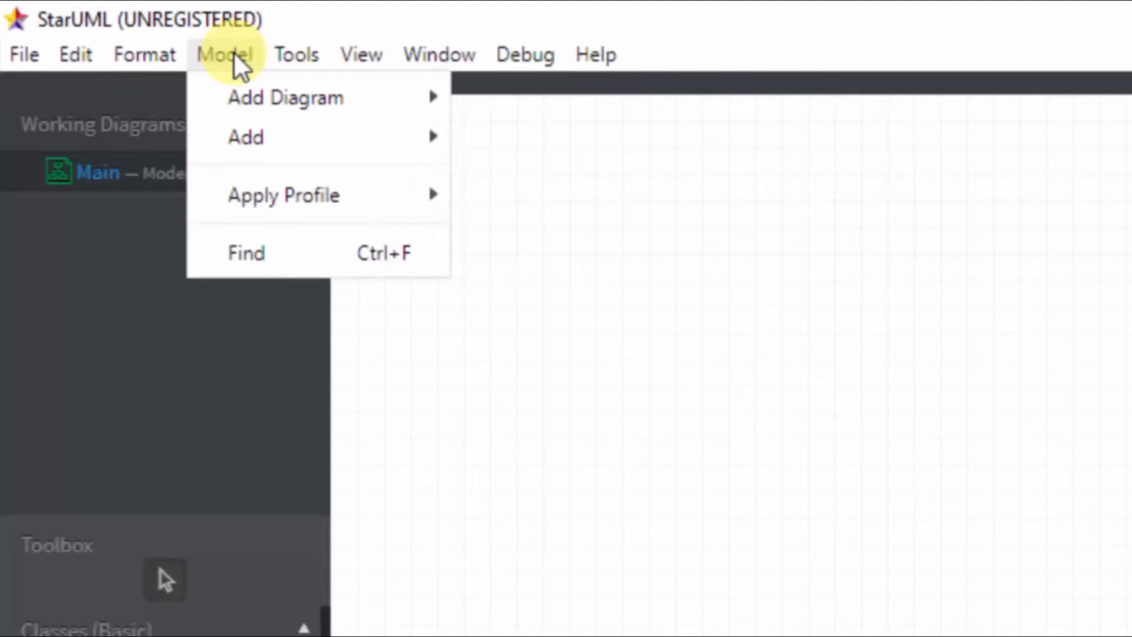
mouse_move(281, 98)
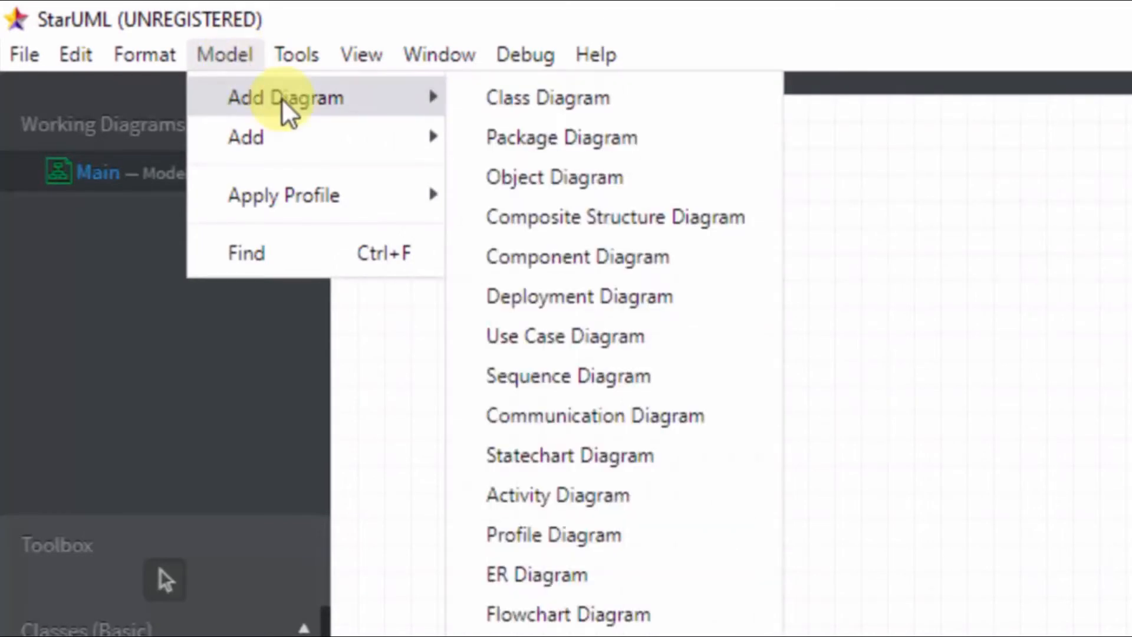
left_click(546, 299)
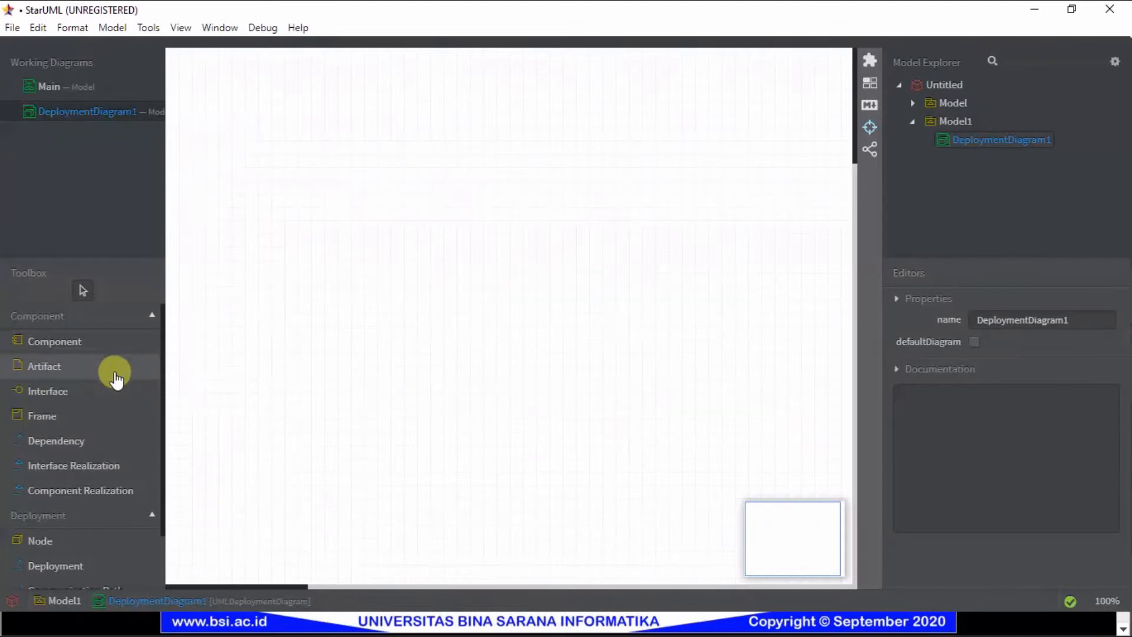
- Place a frame on the canvas that represents DeploymentDiagram1
left_click(53, 418)
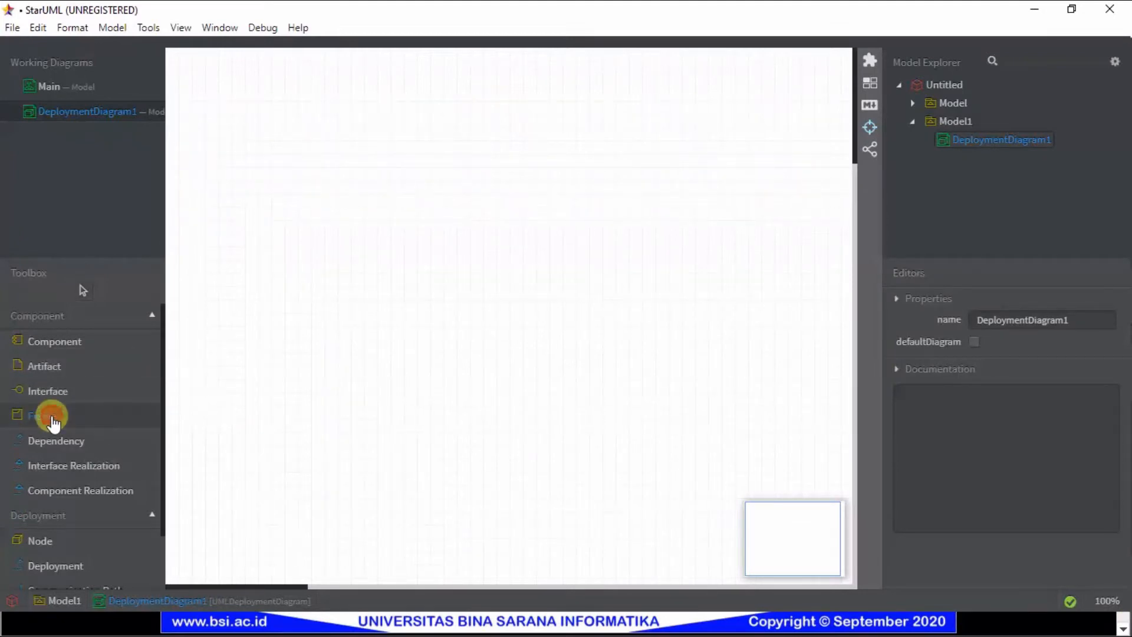
left_click(286, 224)
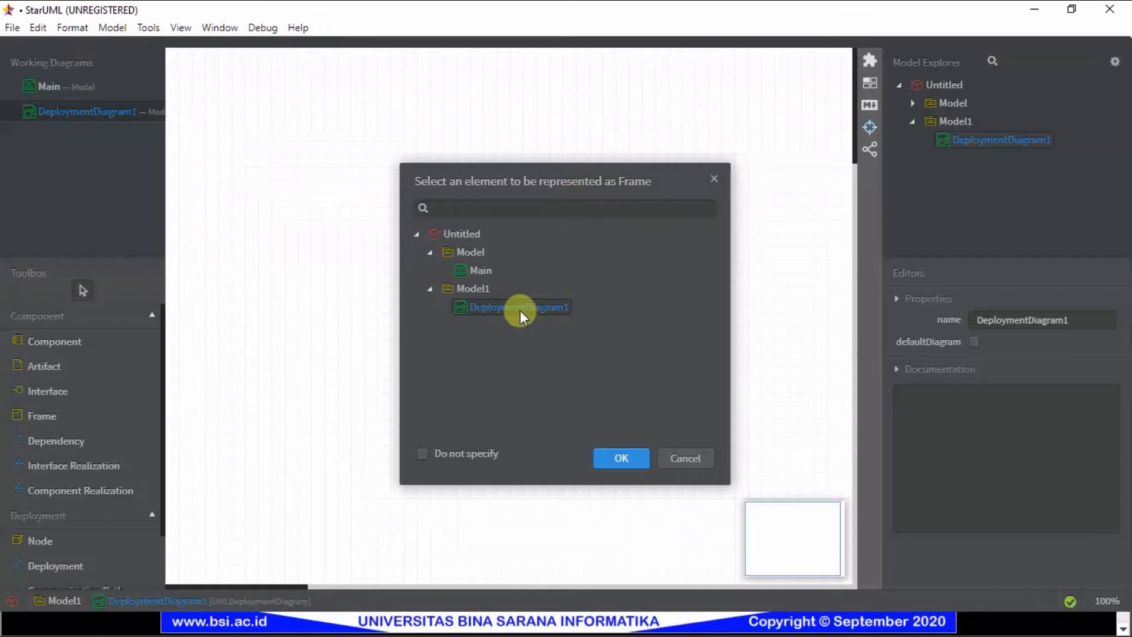
left_click(617, 457)
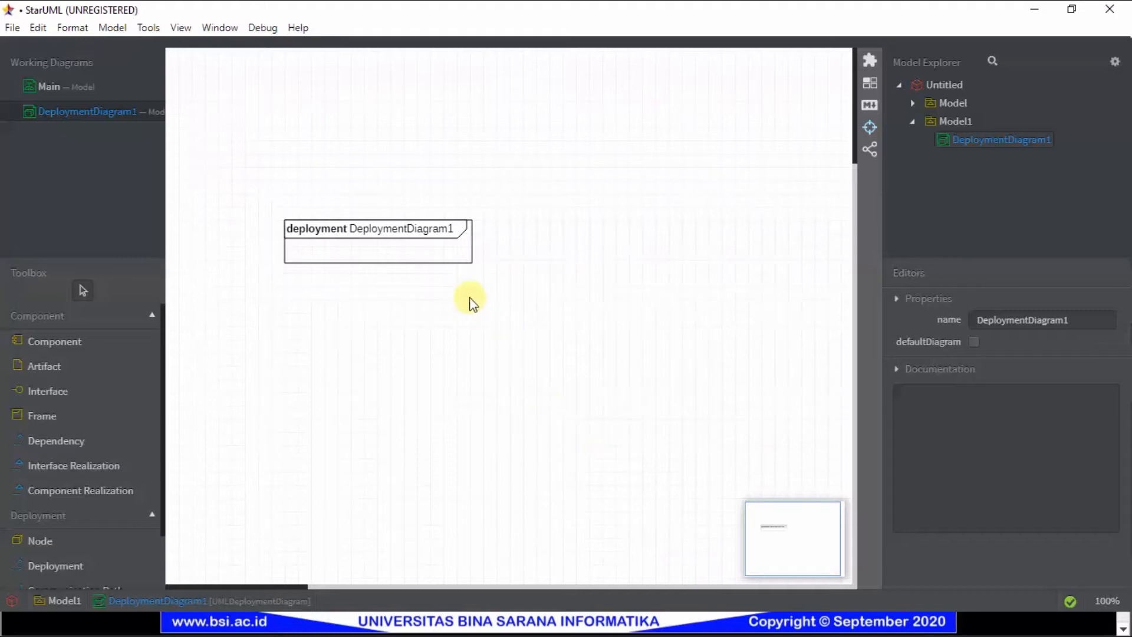
- Enlarge the frame to a tall rectangle and position it near the upper middle of the canvas
left_click(451, 262)
left_click_drag(476, 267, 653, 536)
left_click_drag(437, 240, 480, 225)
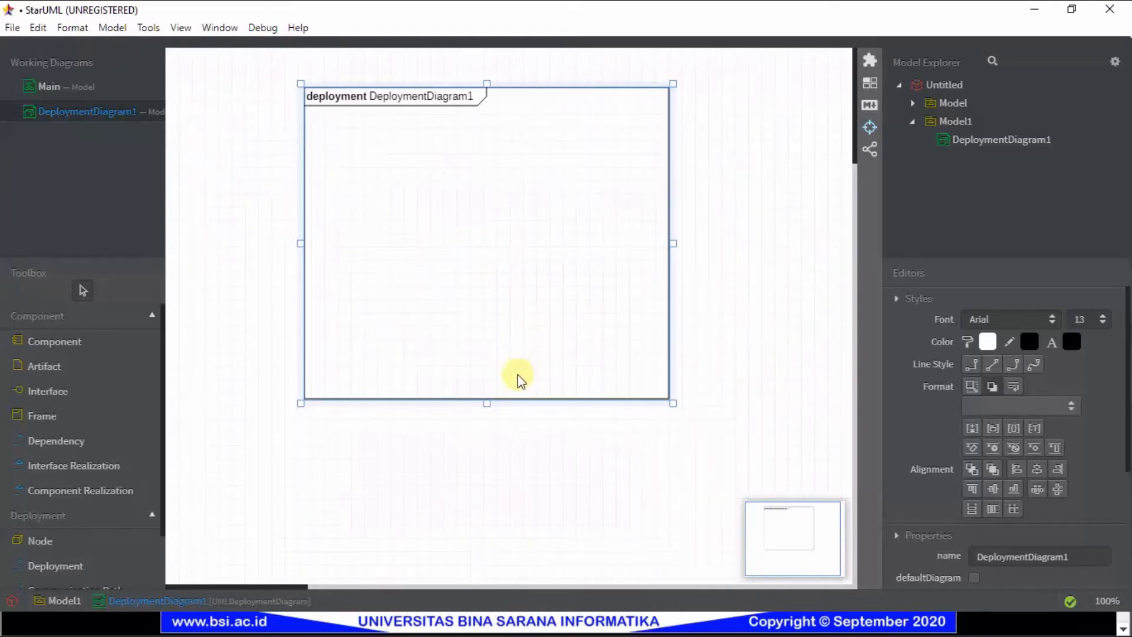
left_click_drag(486, 403, 492, 530)
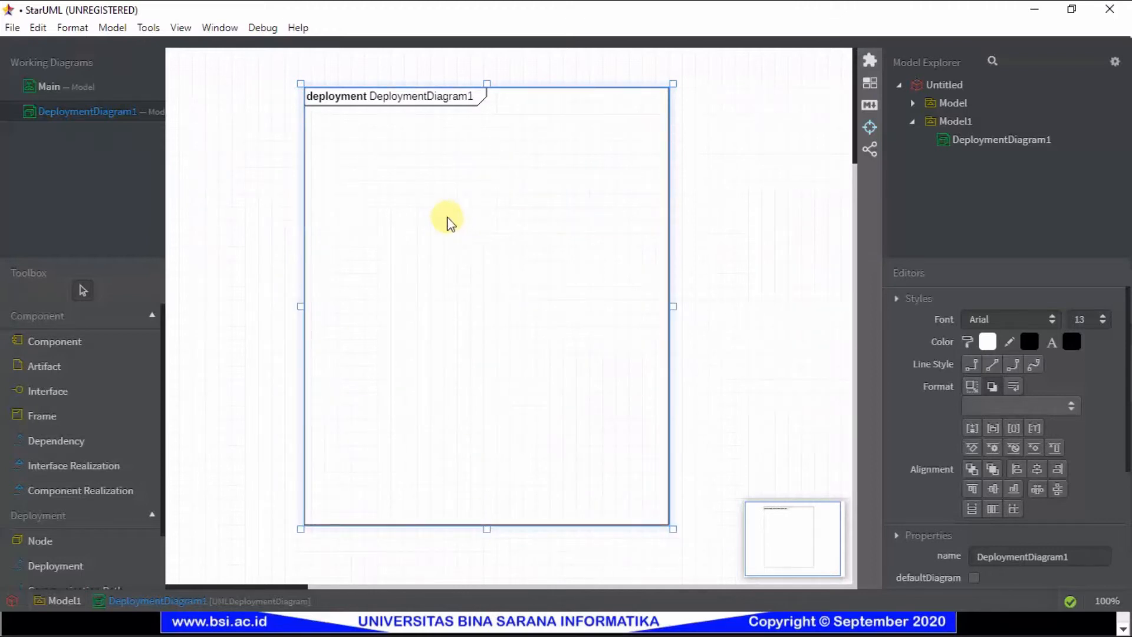
- Rename the deployment diagram shown in the frame as Server
left_click(437, 97)
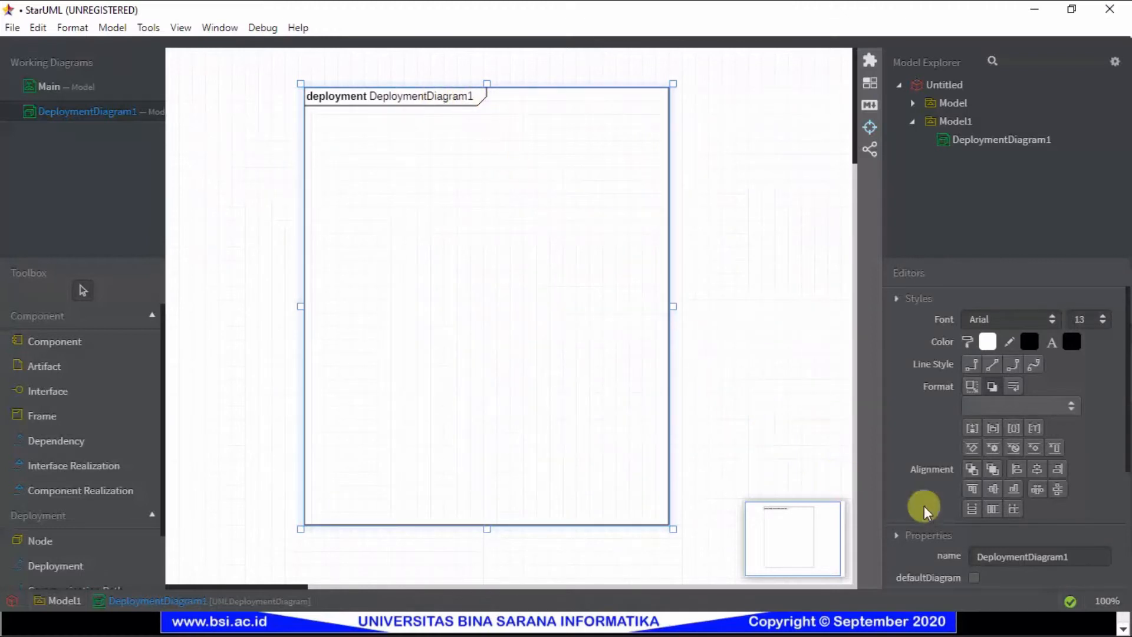
left_click(1082, 556)
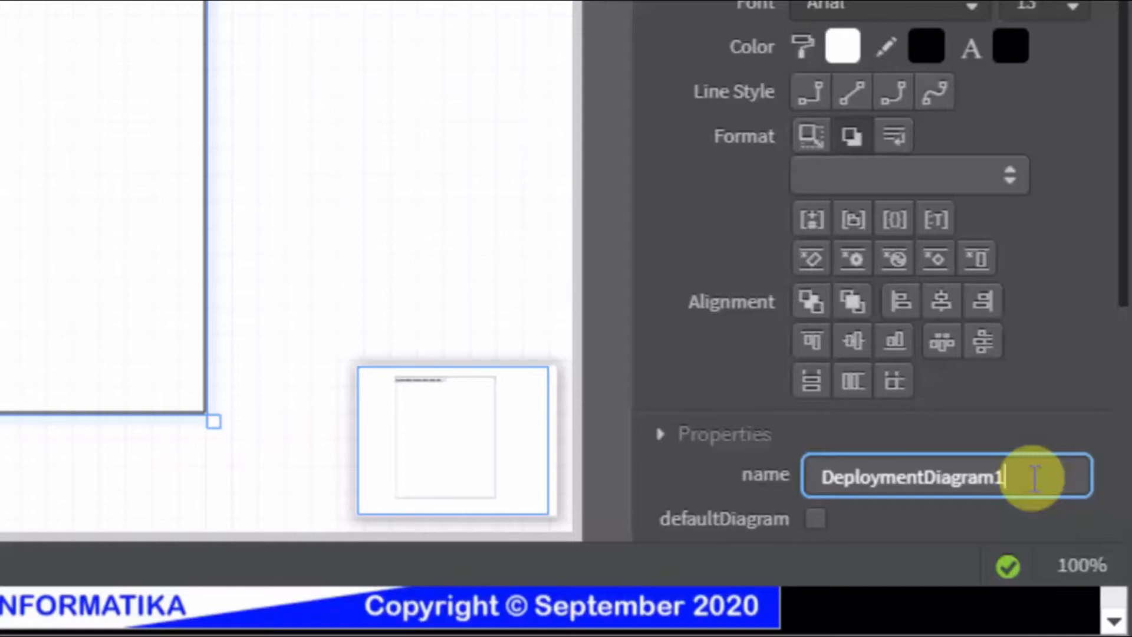
key("BackSpace")
key("BackSpace")
key("BackSpace")
key("BackSpace")
key("BackSpace")
key("BackSpace")
key("BackSpace")
key("BackSpace")
key("BackSpace")
key("BackSpace")
key("BackSpace")
key("BackSpace")
key("BackSpace")
key("BackSpace")
key("BackSpace")
key("BackSpace")
key("BackSpace")
key("BackSpace")
type("Server")
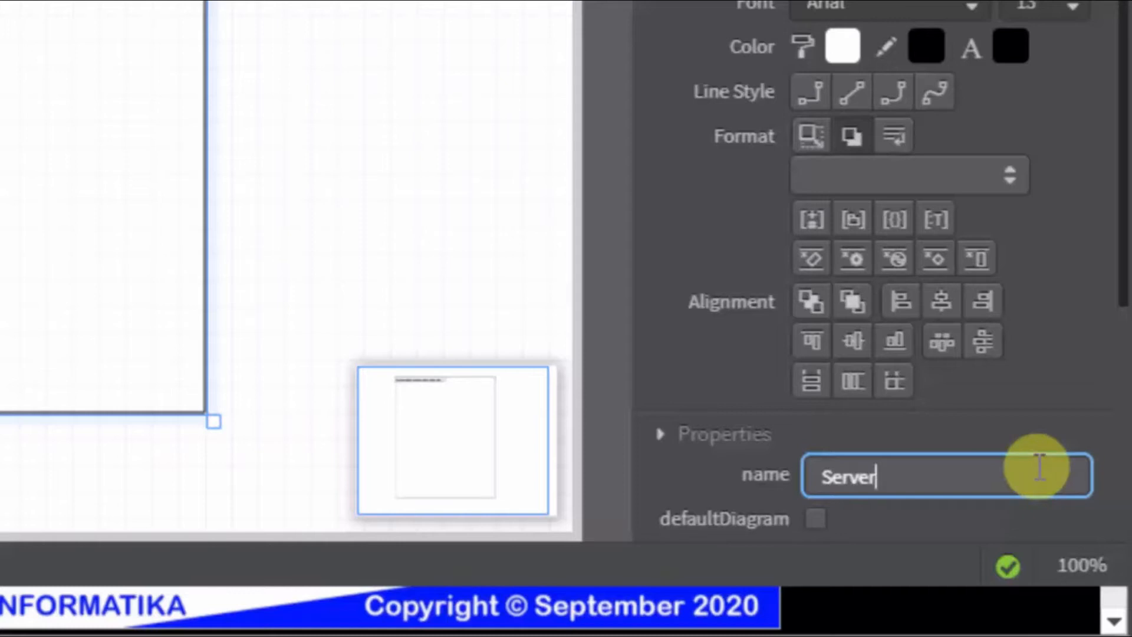
key("Return")
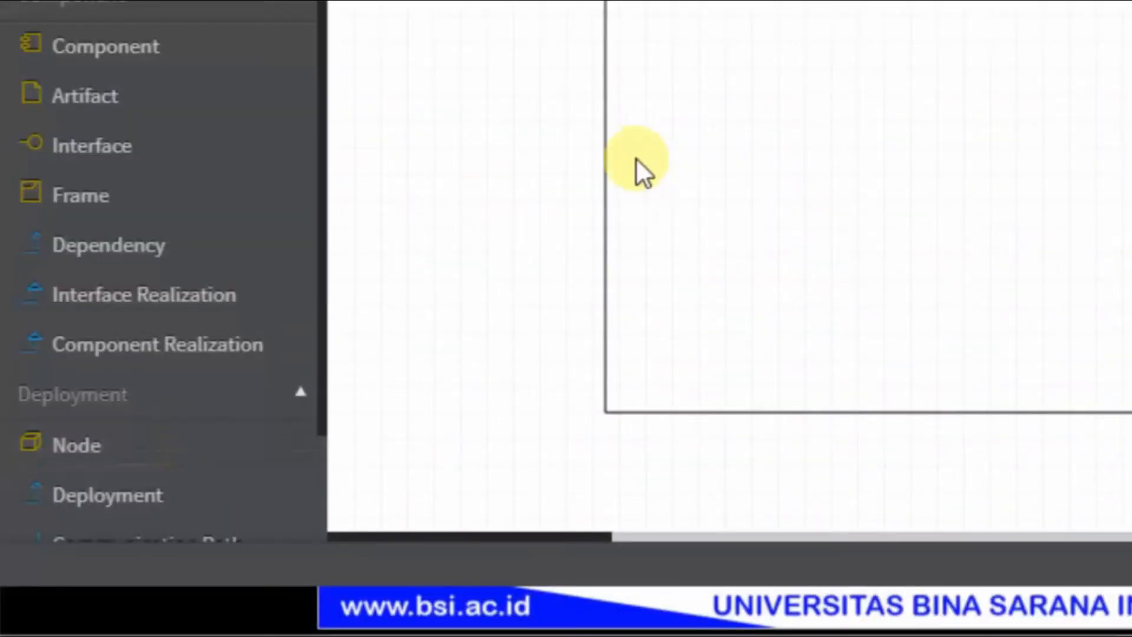
- Add a node inside the Server frame, keeping its default name, and select it
left_click(82, 446)
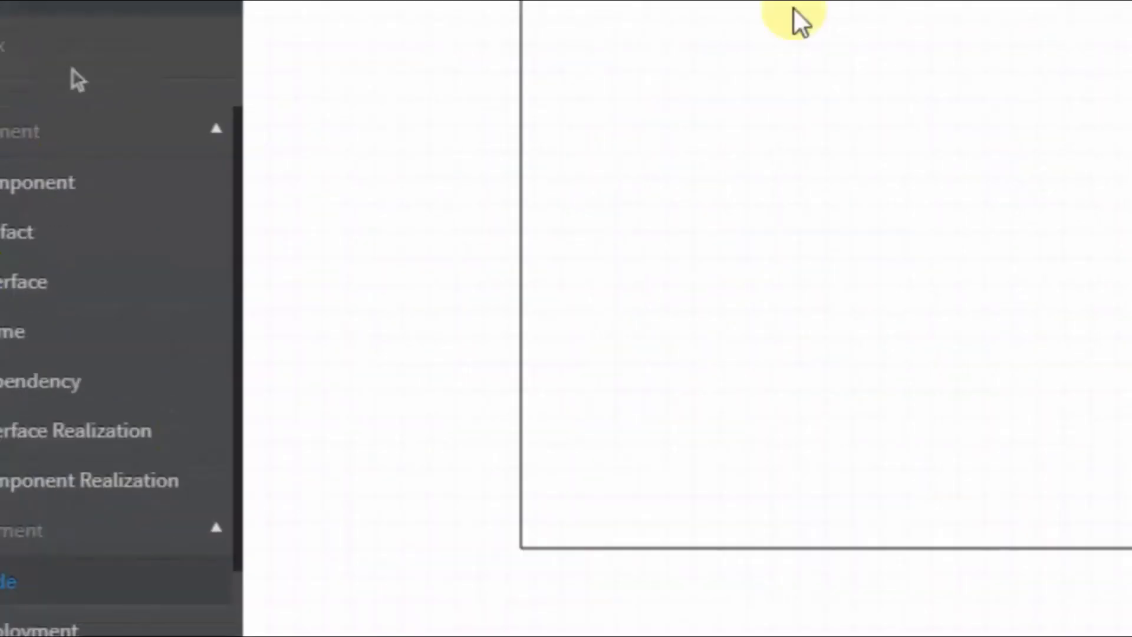
left_click(585, 237)
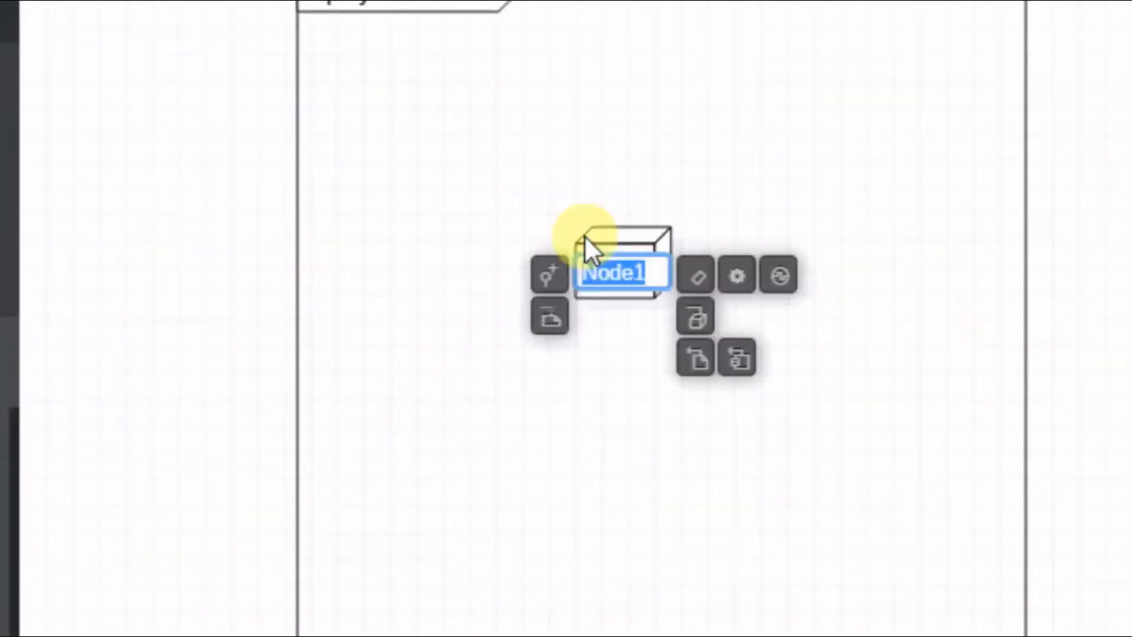
left_click(614, 194)
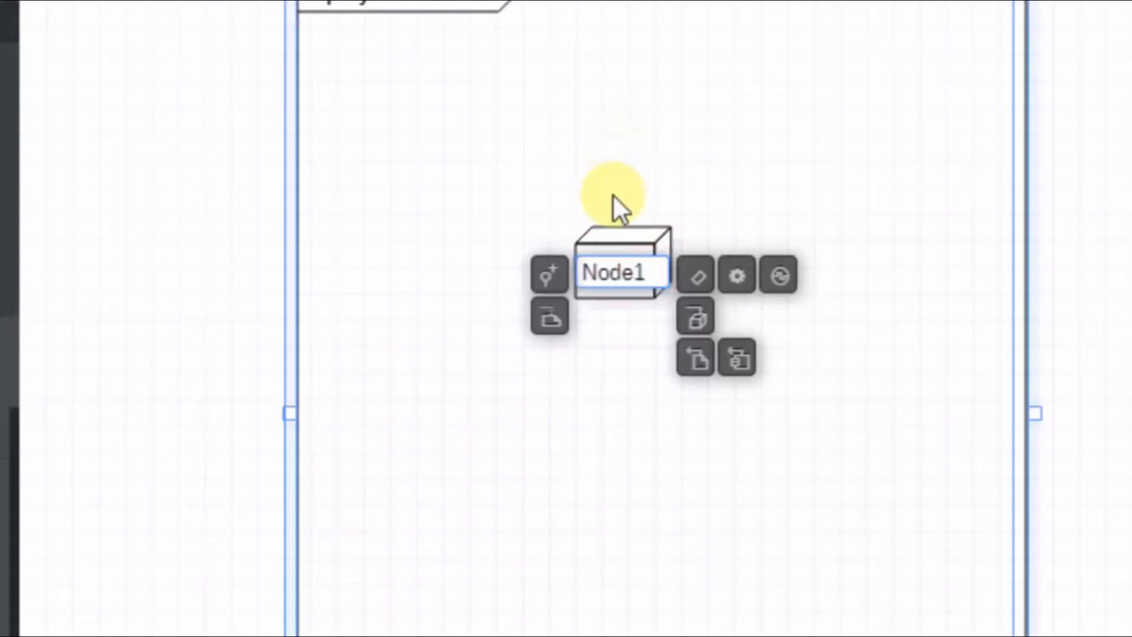
left_click(621, 239)
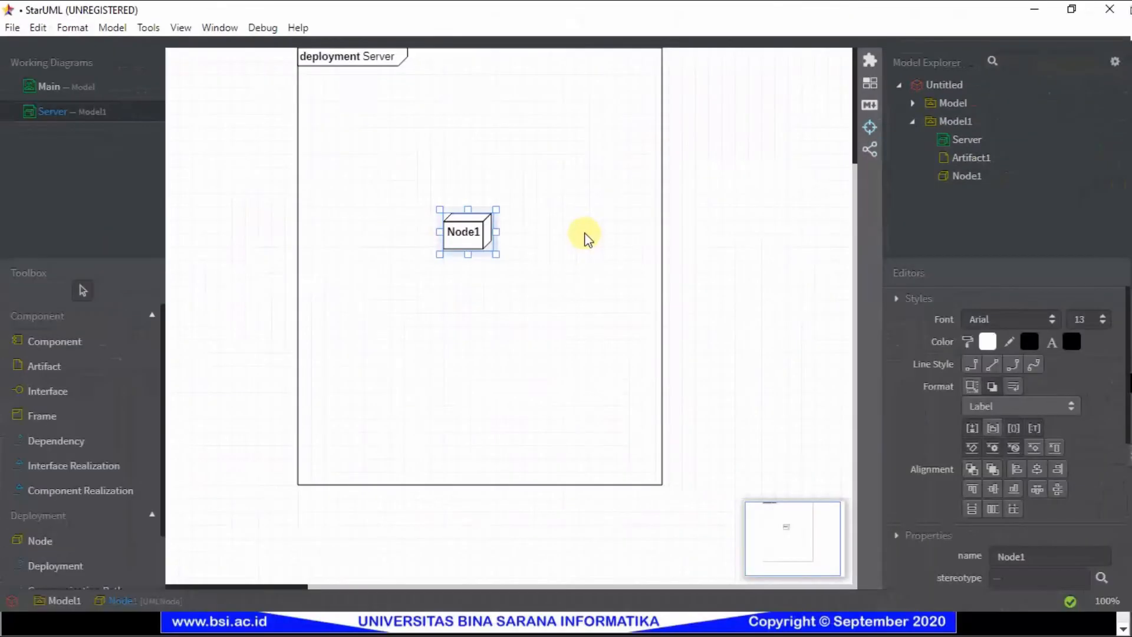
- Move the Server frame slightly down so its whole outline lies on the canvas
left_click(854, 177)
left_click_drag(855, 157, 853, 54)
left_click(602, 148)
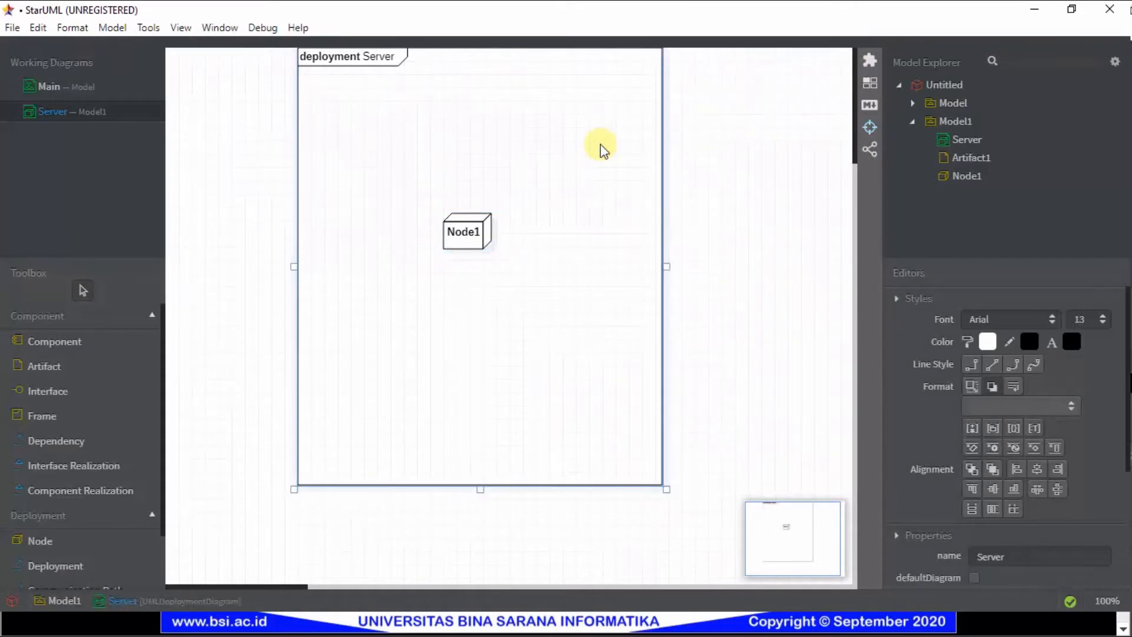
left_click_drag(656, 255, 614, 221)
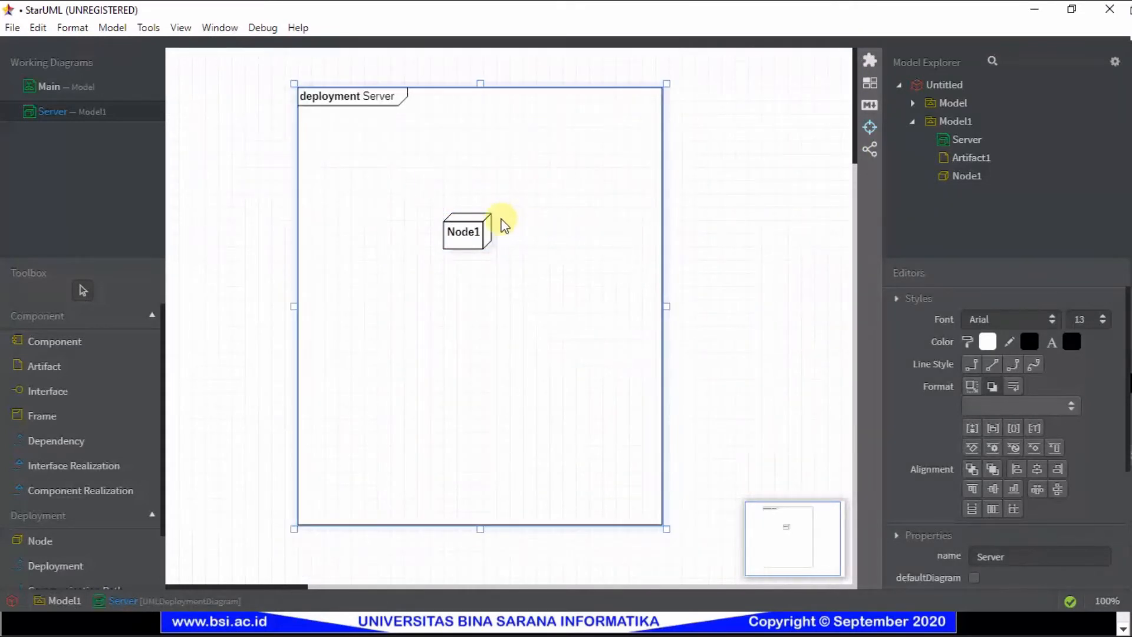
- Enlarge the node to a wide box and position it in the upper part of the Server frame
left_click(478, 236)
left_click_drag(477, 236, 614, 264)
left_click_drag(520, 205, 491, 209)
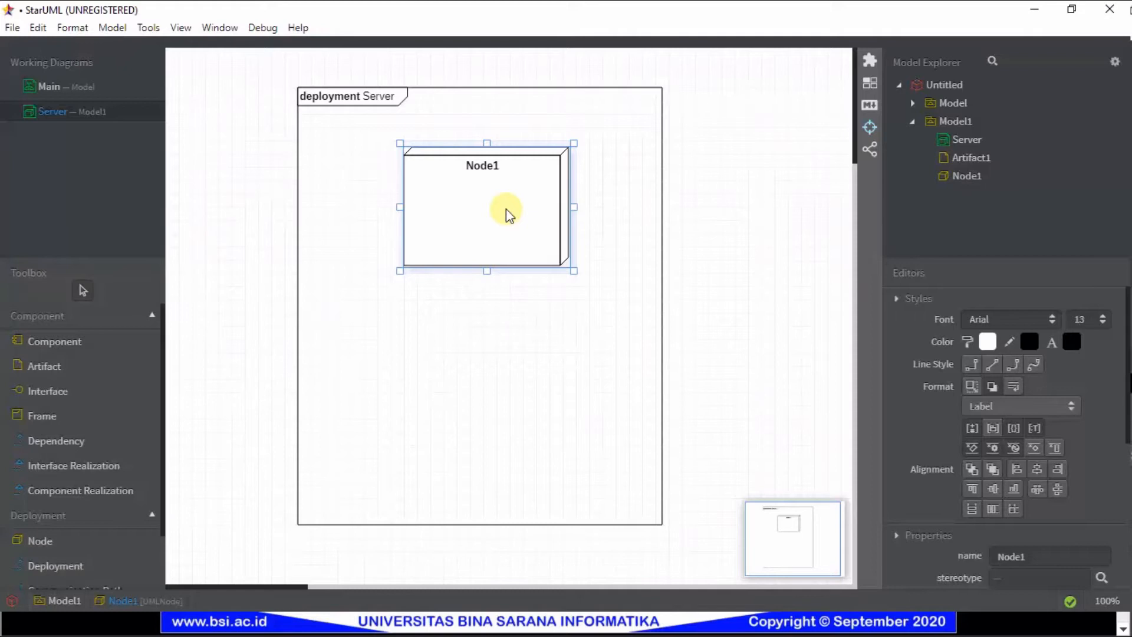
- Rename the node as Server PHP and widen its box slightly to the left
double_click(486, 168)
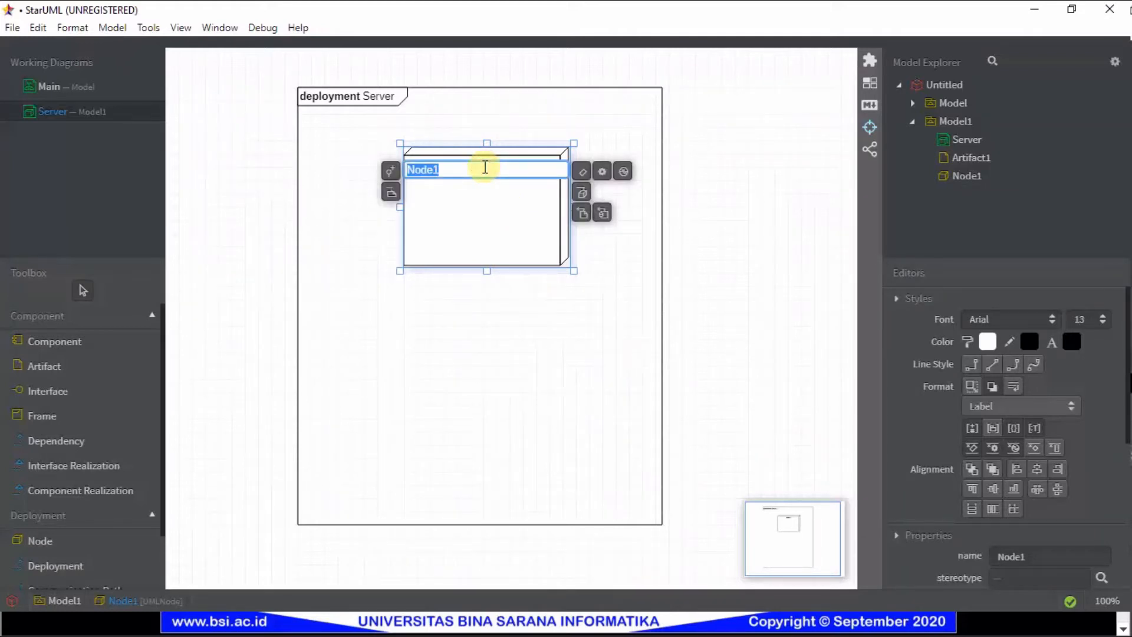
type("Server PHP")
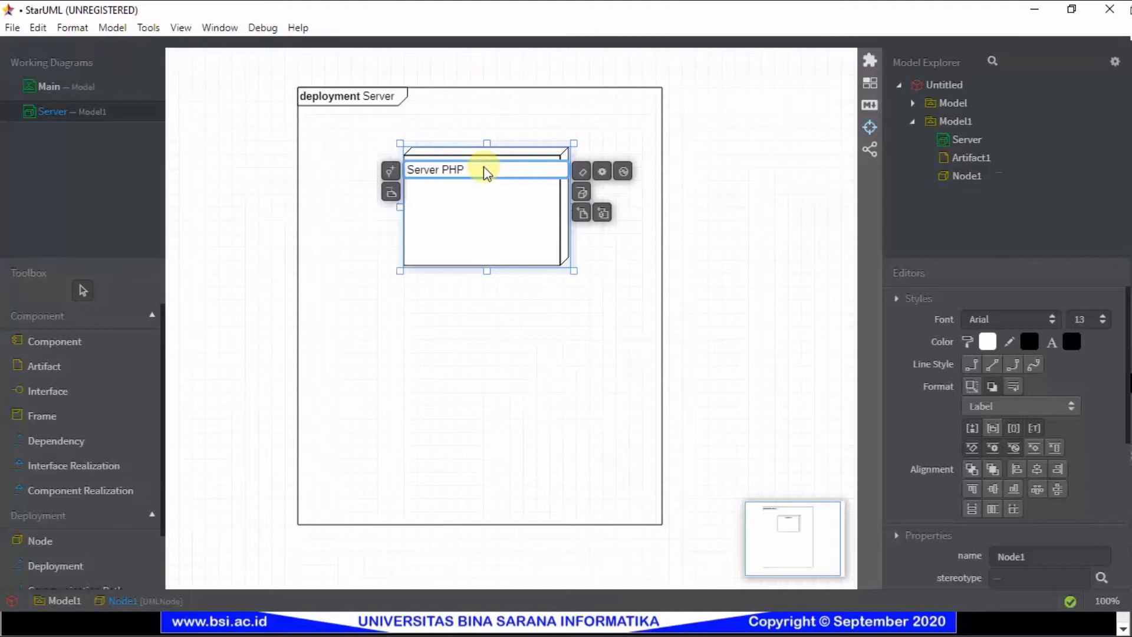
key("Return")
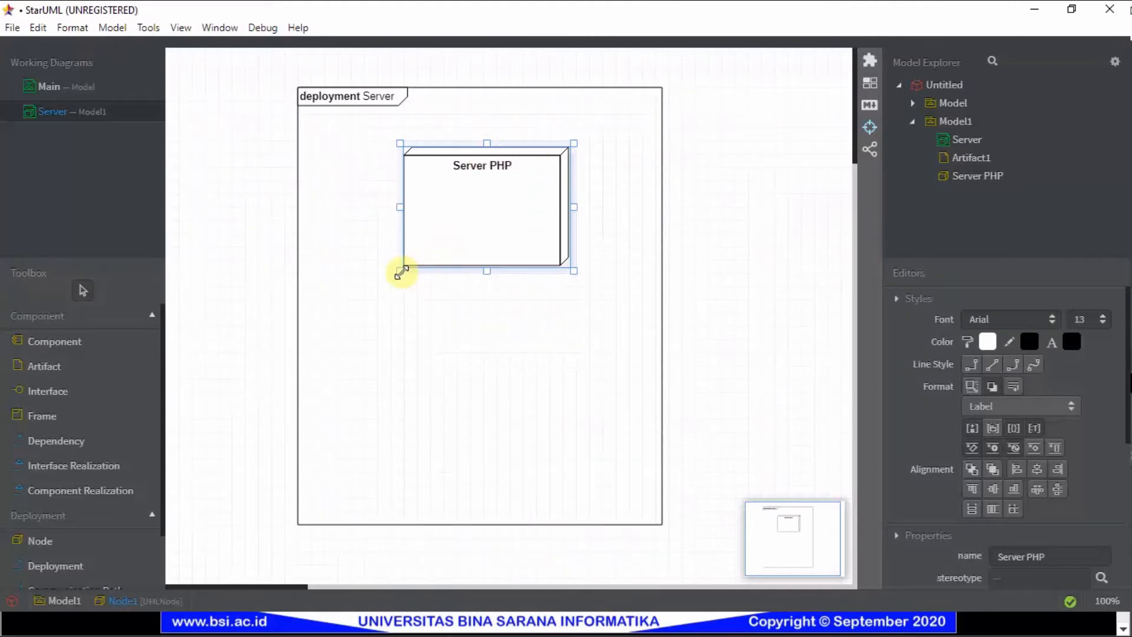
left_click_drag(395, 270, 380, 272)
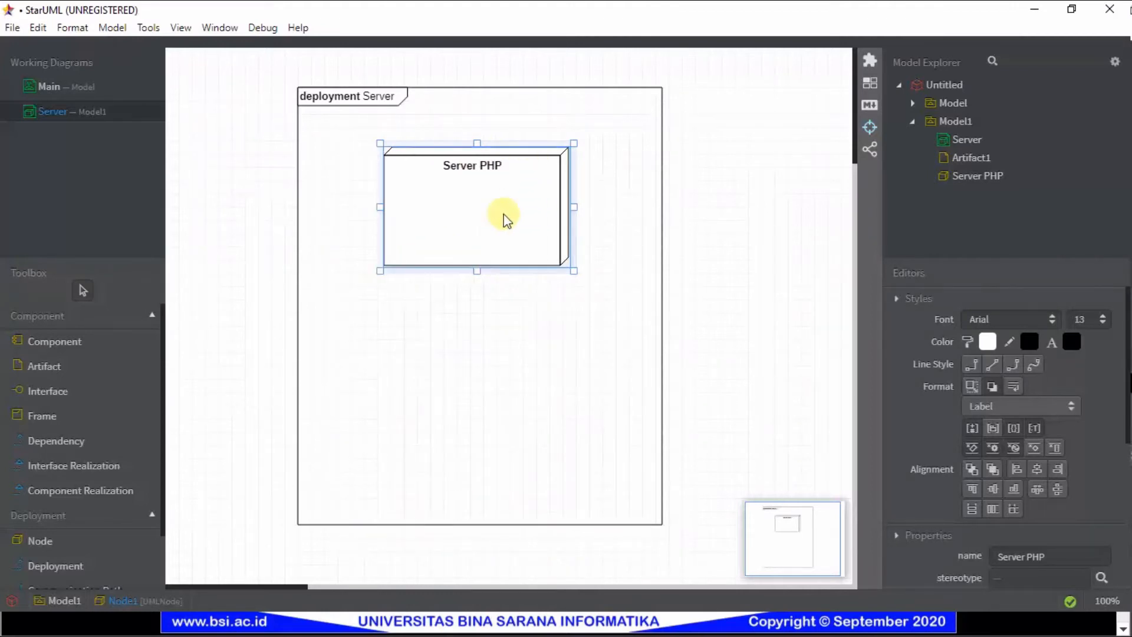
mouse_move(534, 188)
left_mouse_down()
mouse_move(561, 194)
mouse_move(526, 203)
left_mouse_up()
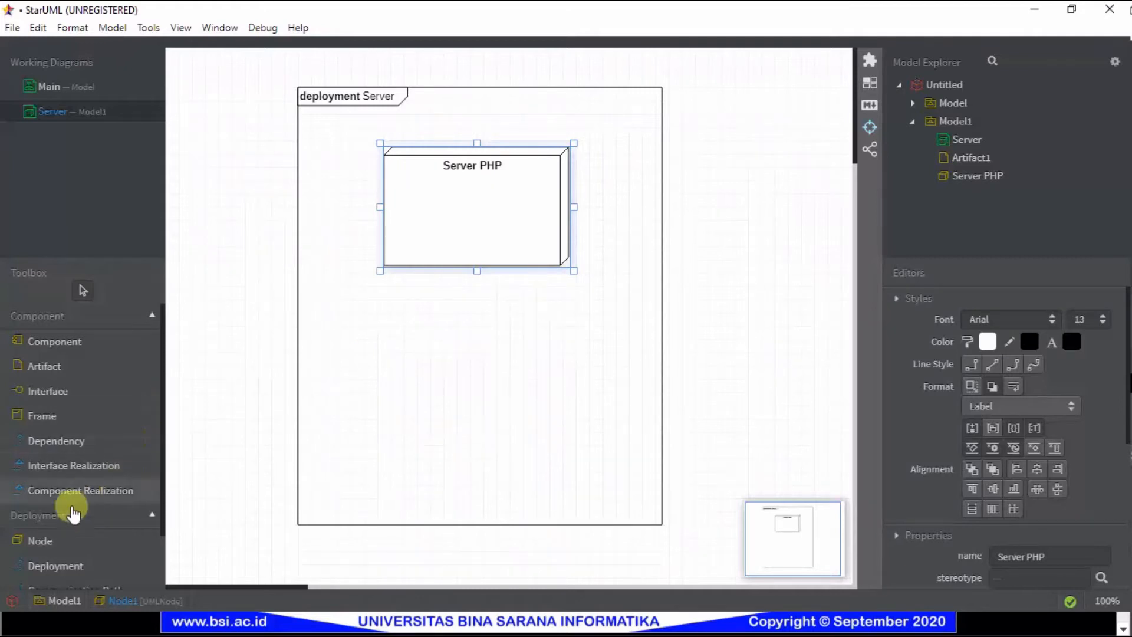
- Add a second node below Server PHP in the frame and enlarge it to nearly the same width
left_click(62, 542)
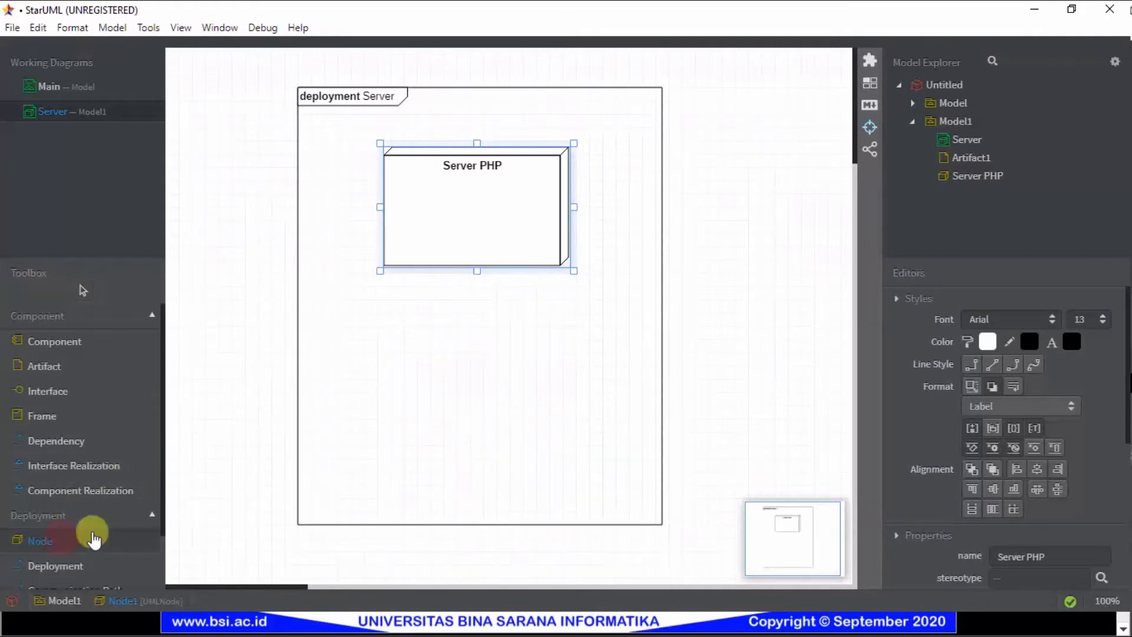
left_click(402, 416)
left_click(435, 420)
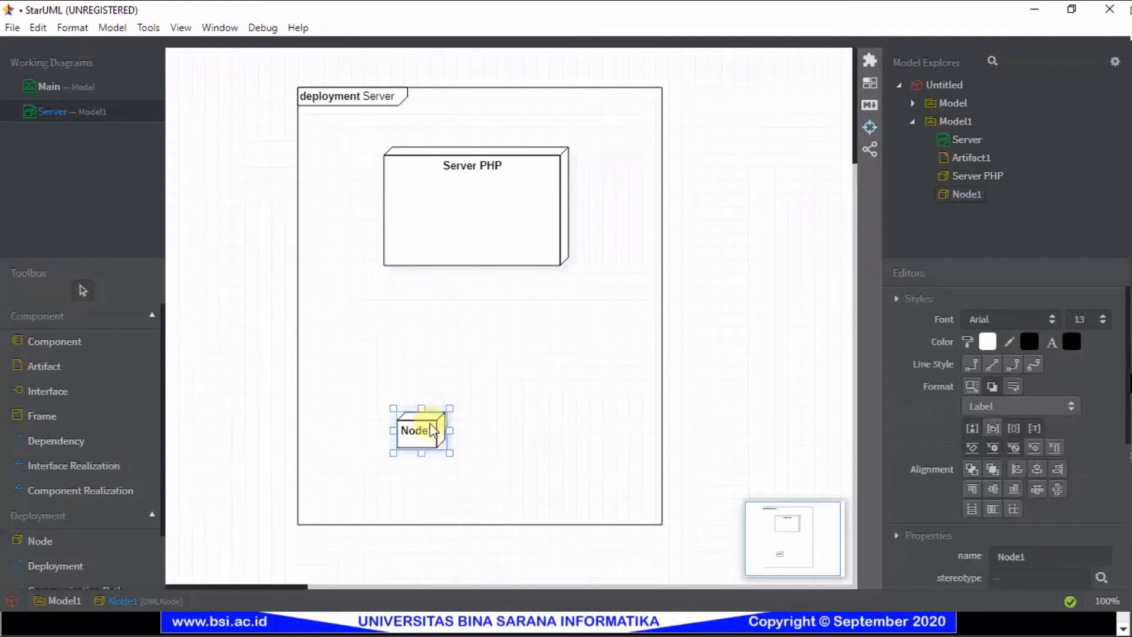
left_click_drag(448, 453, 518, 415)
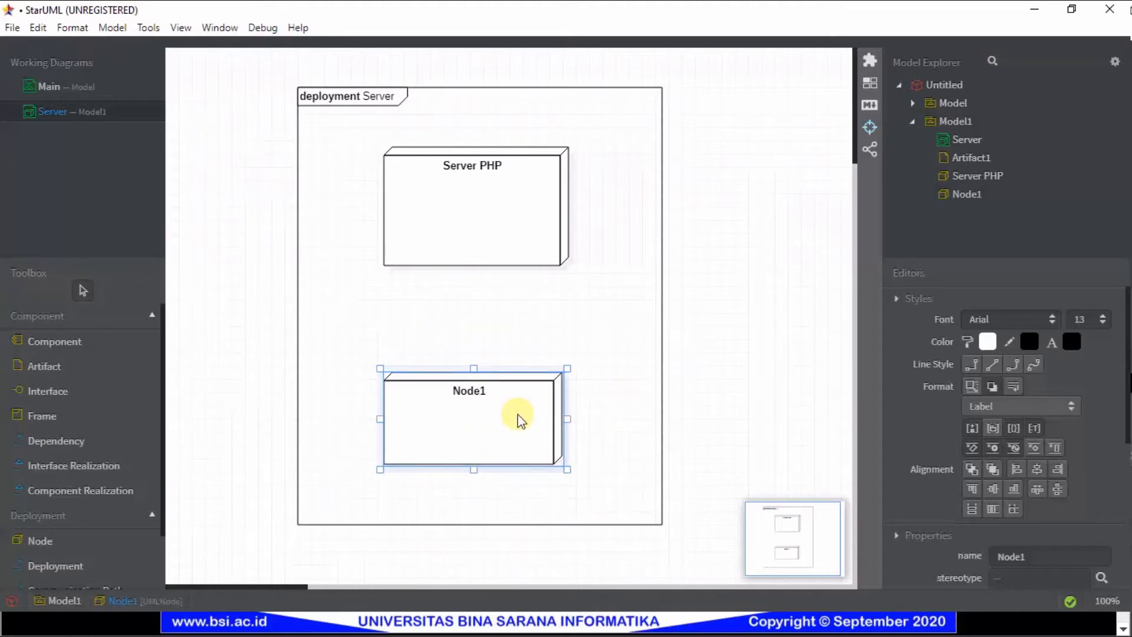
- Rename the lower node as MYSQL
double_click(474, 392)
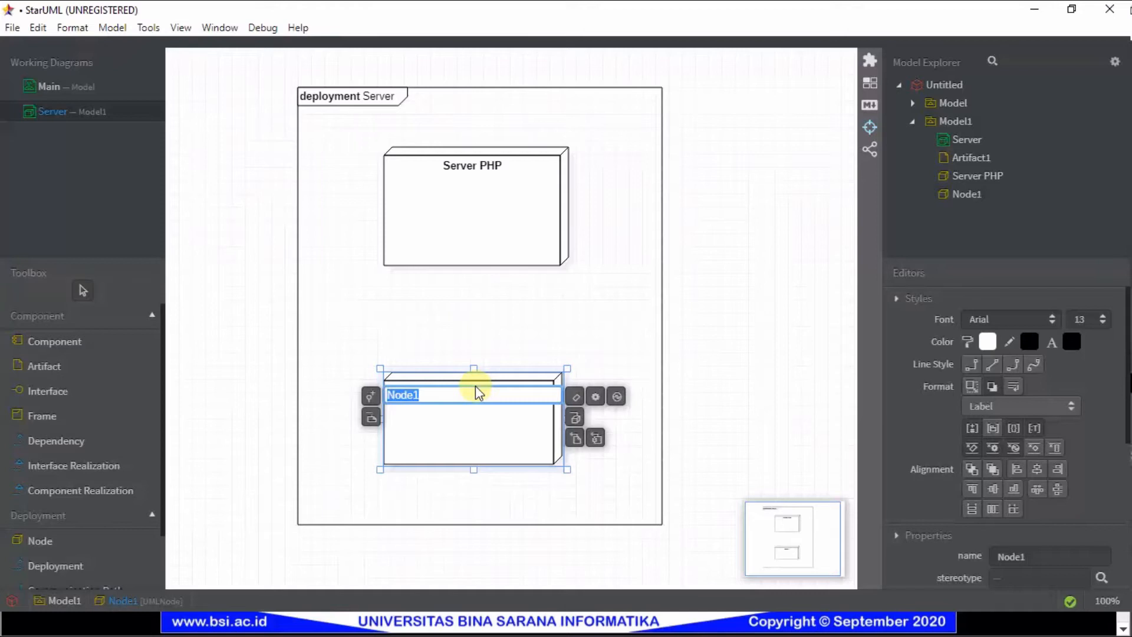
type("MYSQL")
key("Return")
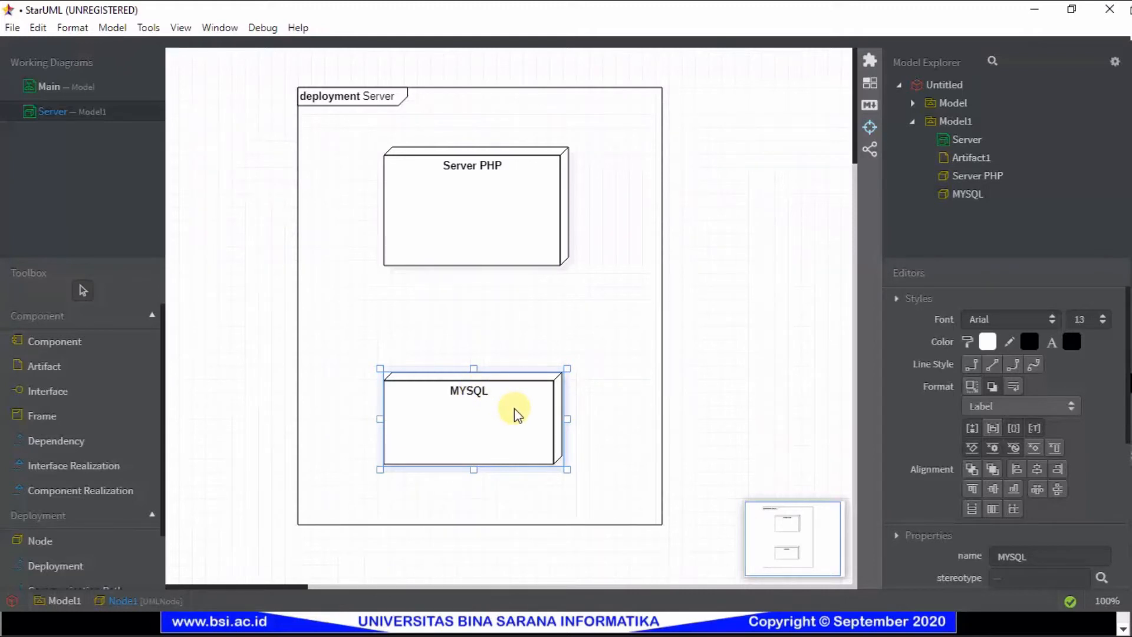
- Add a communication path starting at the Server PHP node and reattach its other end to the MYSQL node
double_click(493, 235)
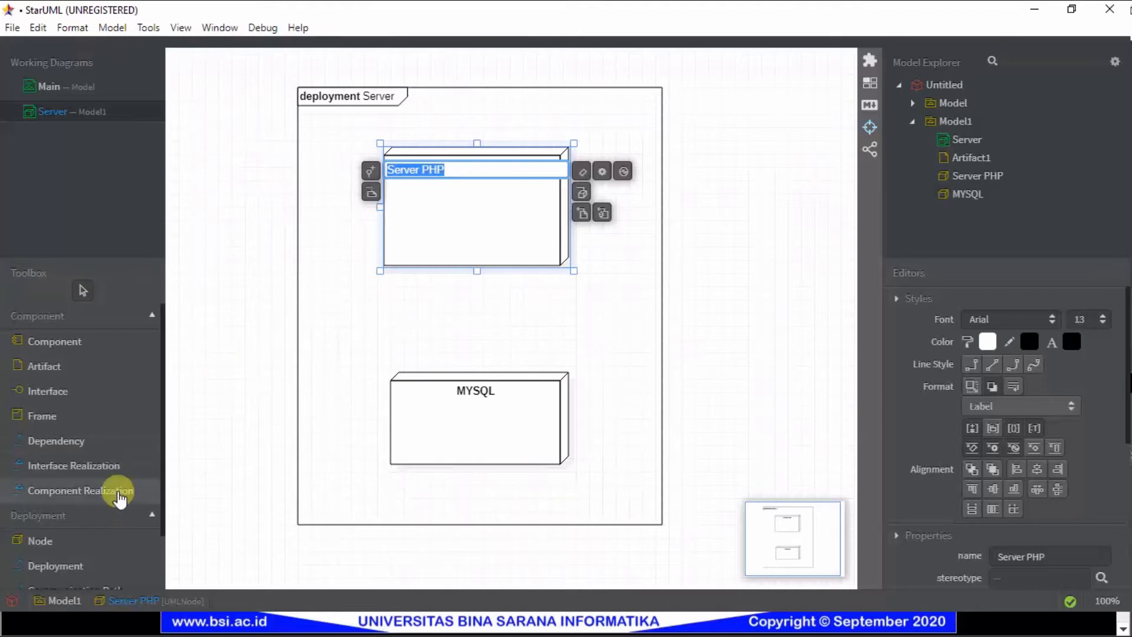
scroll(118, 496, "down", 1)
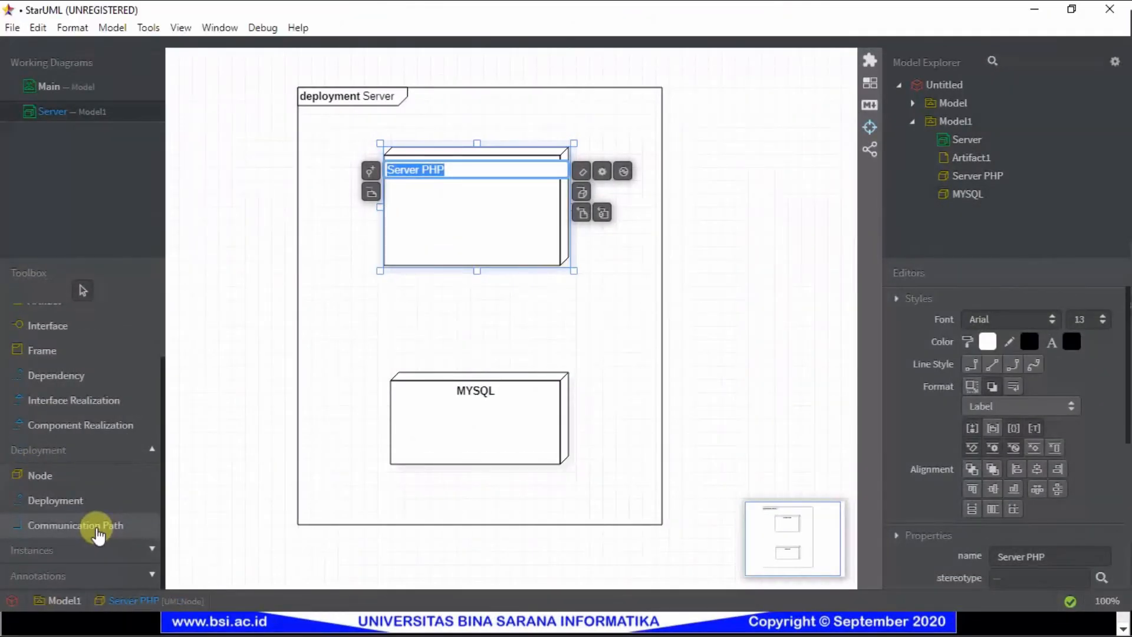
left_click(98, 534)
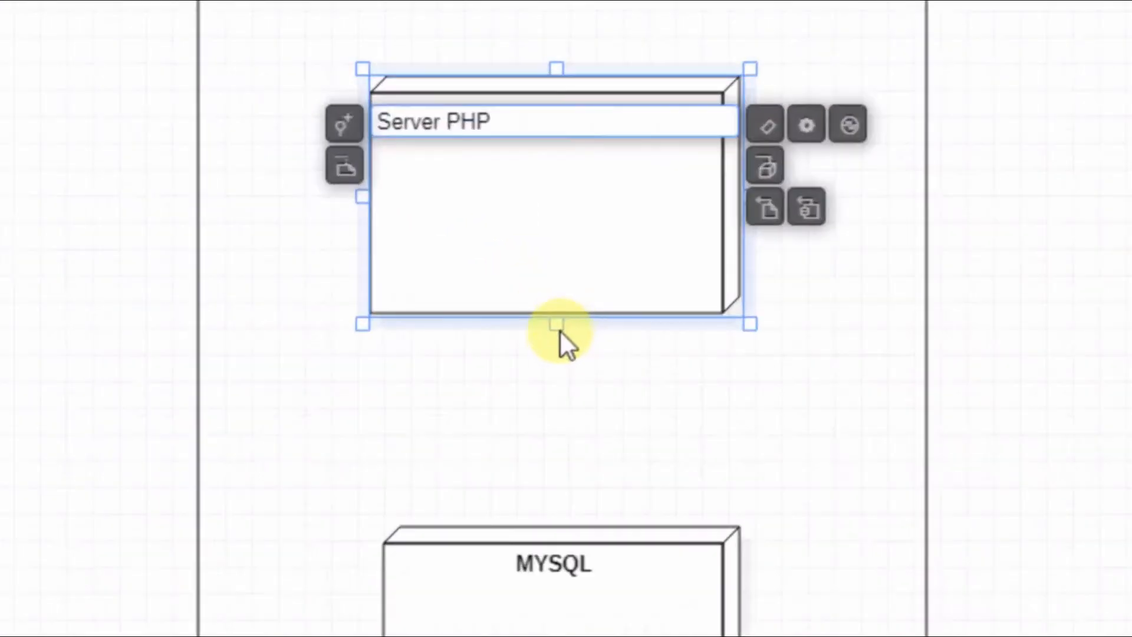
left_click(556, 319)
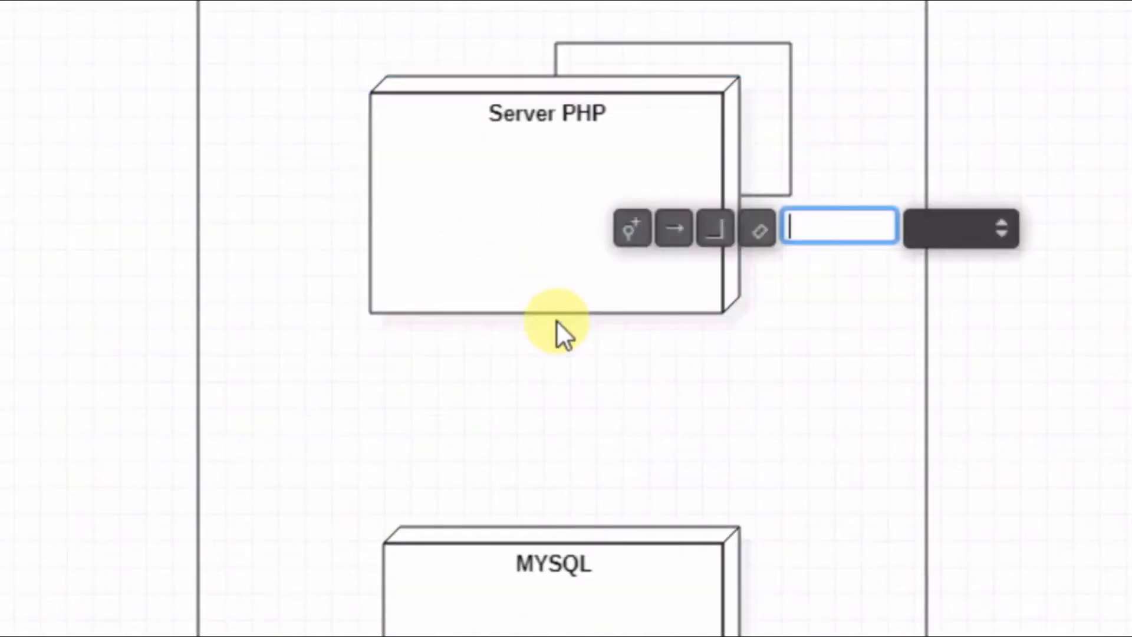
left_click(782, 333)
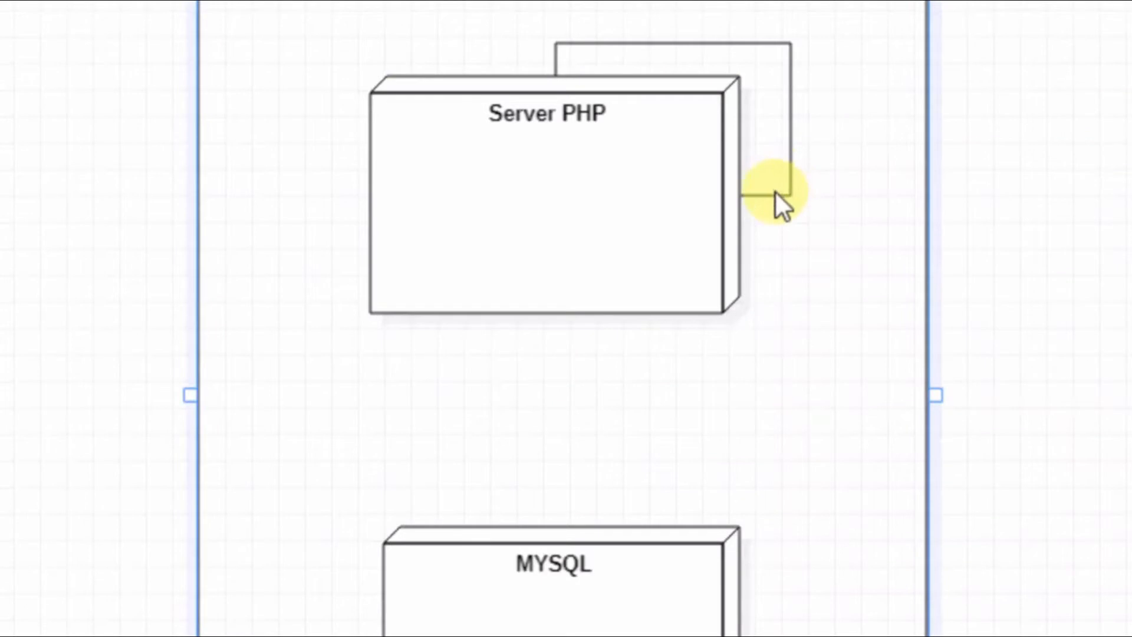
left_click(774, 195)
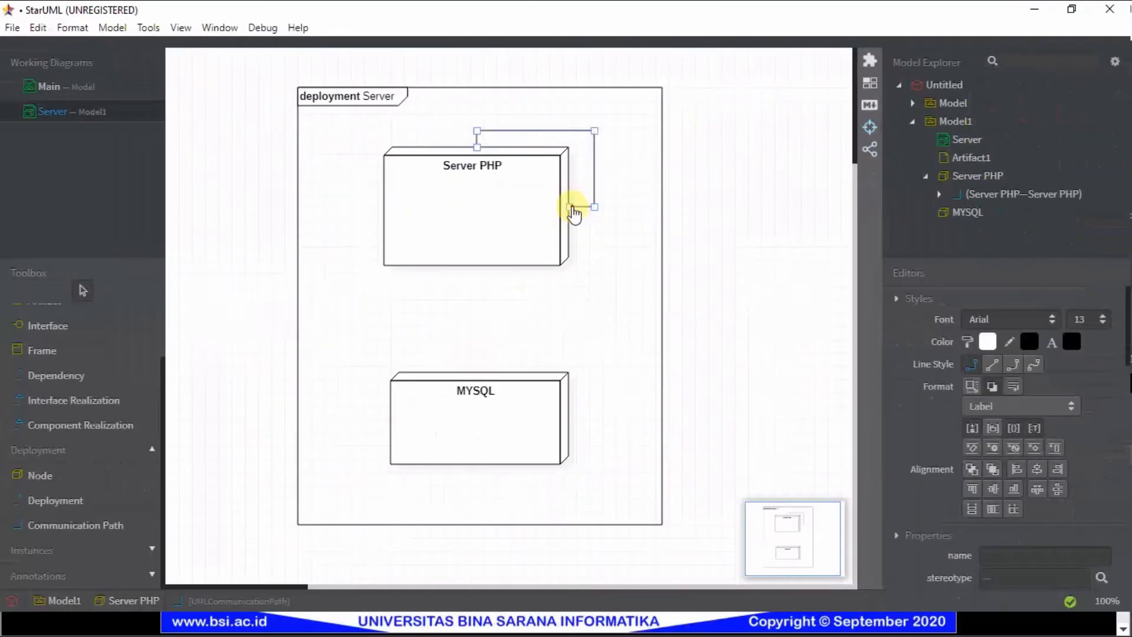
left_click_drag(744, 199, 556, 563)
left_click_drag(477, 390, 477, 390)
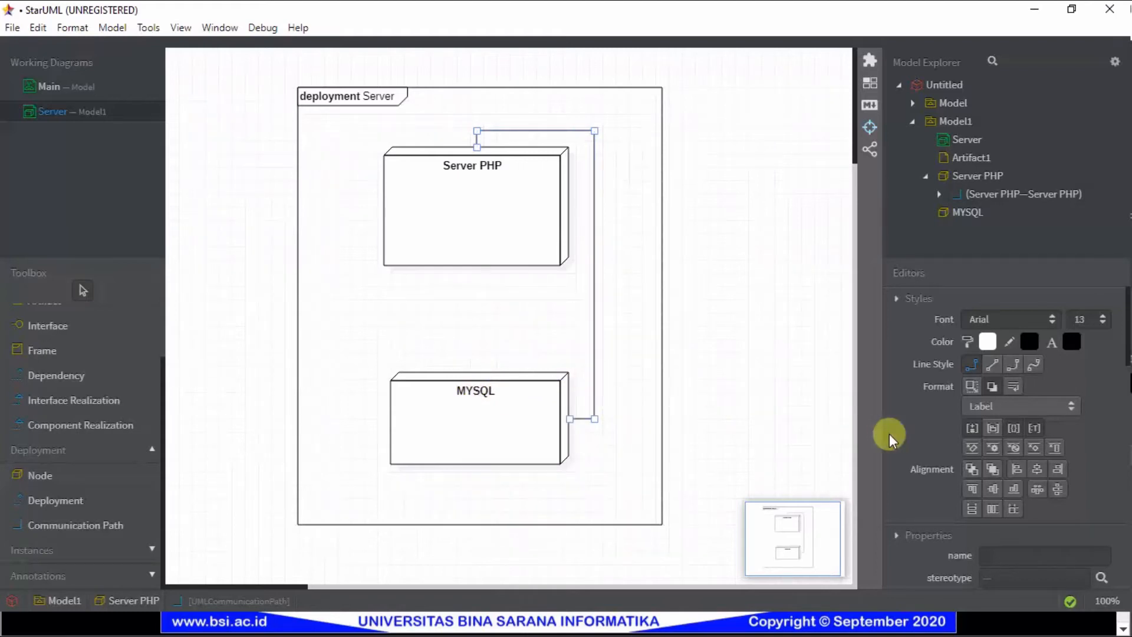
- Change the path to the straight line style and route it directly from Server PHP's lower edge to MYSQL's upper edge
left_click(991, 365)
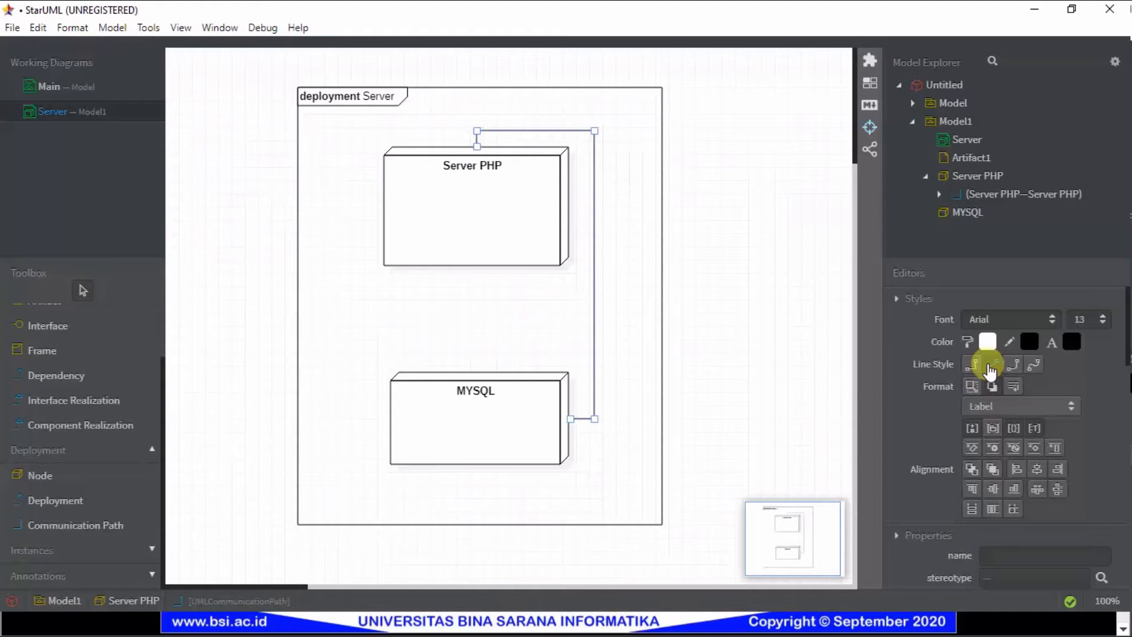
left_click_drag(472, 144, 467, 270)
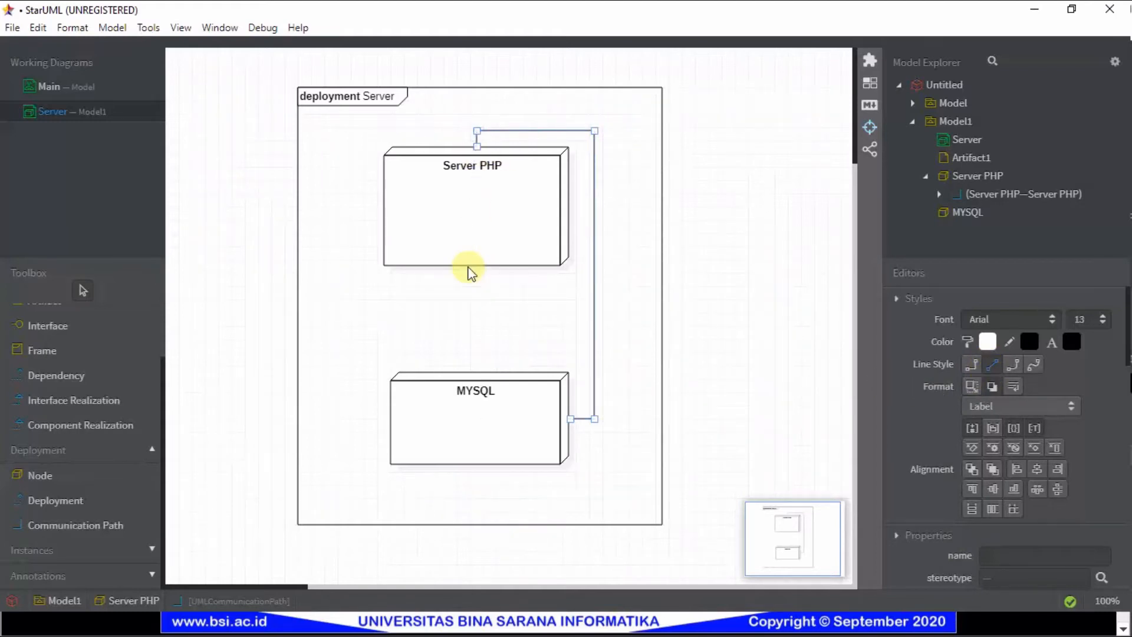
left_click_drag(596, 134, 489, 225)
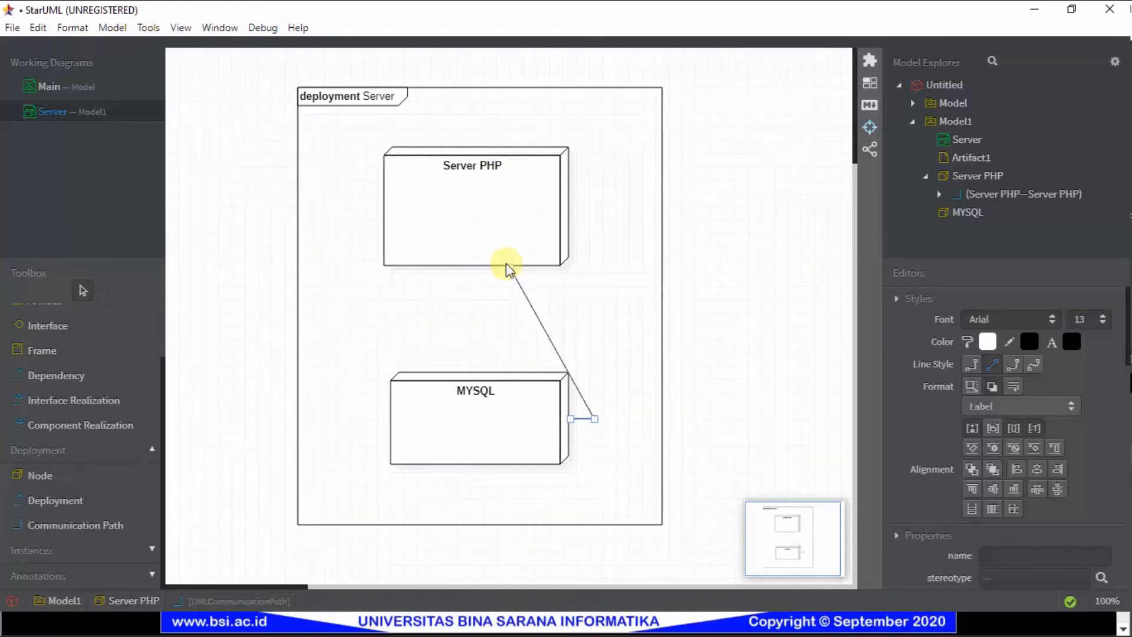
left_click_drag(569, 425, 486, 387)
left_click_drag(571, 420, 485, 375)
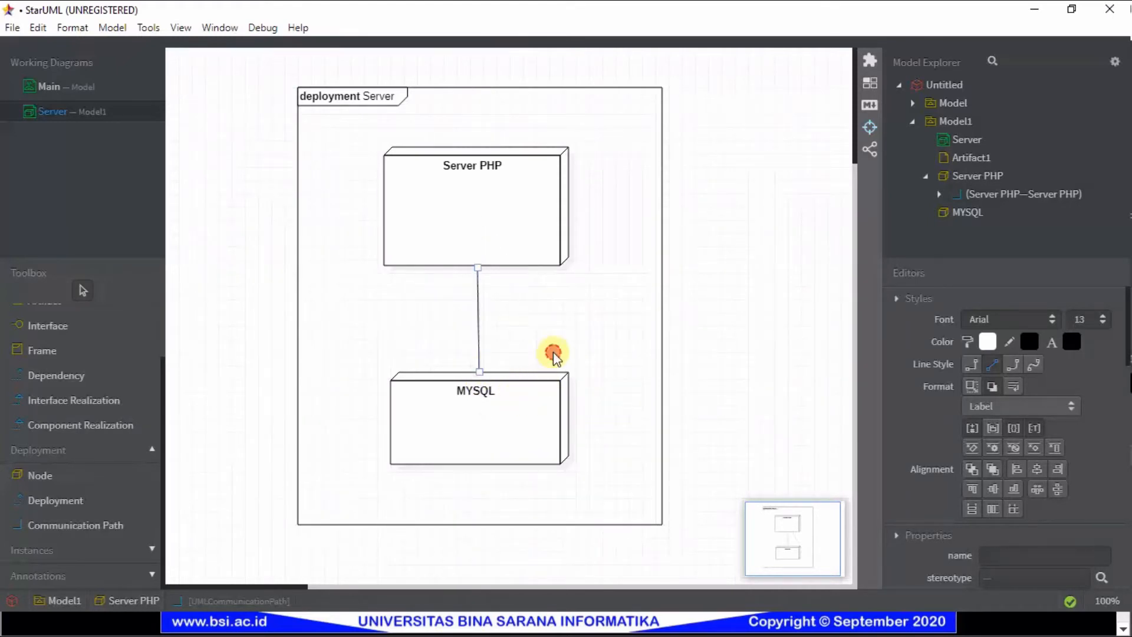
left_click(548, 336)
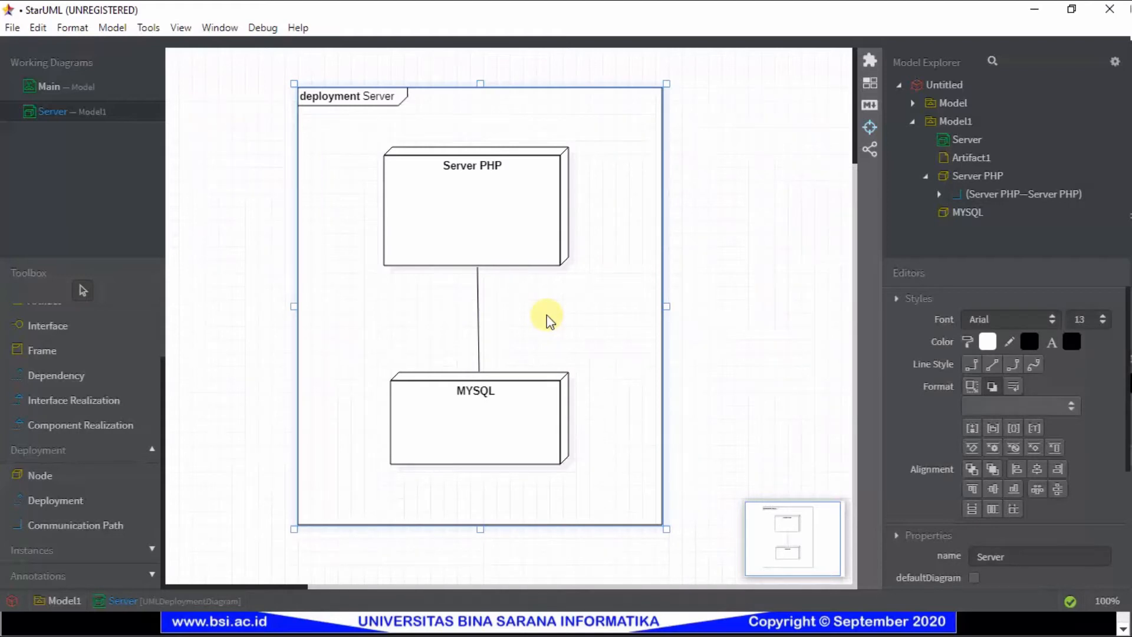
- Enlarge the MYSQL node slightly in width and height, and shift Server PHP slightly right to line up above it
left_click(533, 433)
left_click_drag(572, 472, 587, 498)
left_click(503, 223)
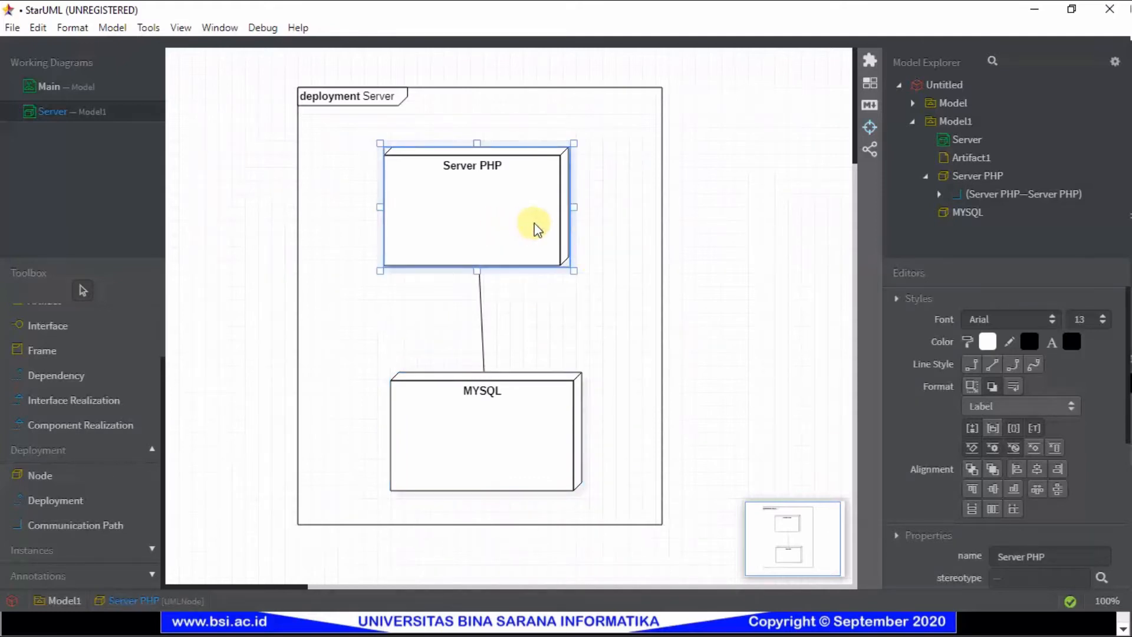
left_click_drag(538, 229, 548, 230)
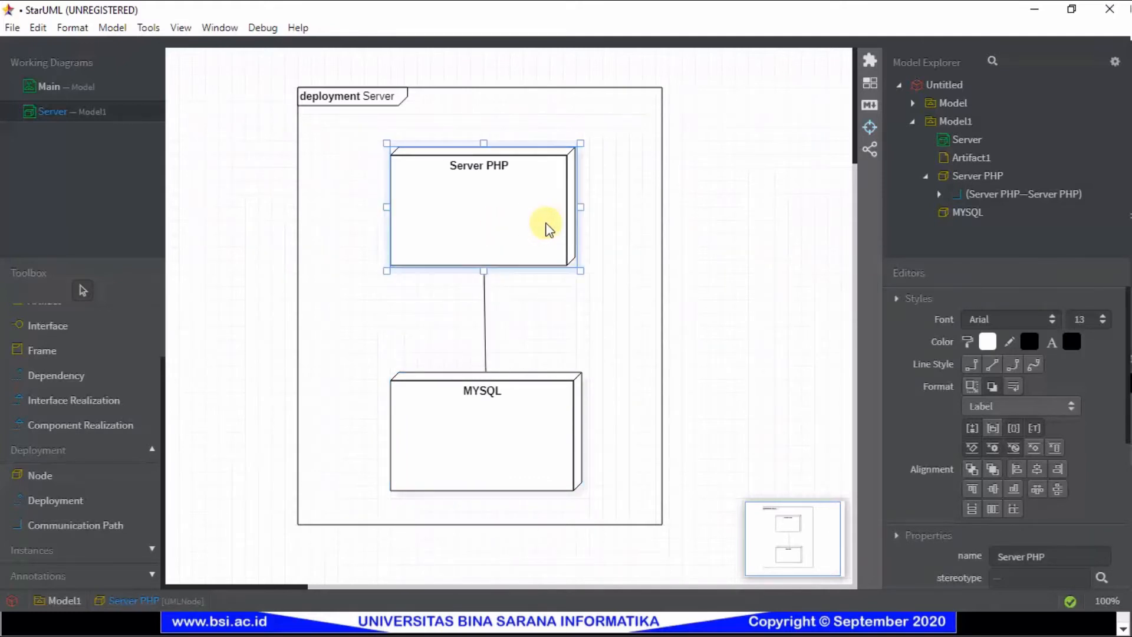
- Add a communicating node to Server PHP across the frame's right border and delete it from the diagram
double_click(539, 232)
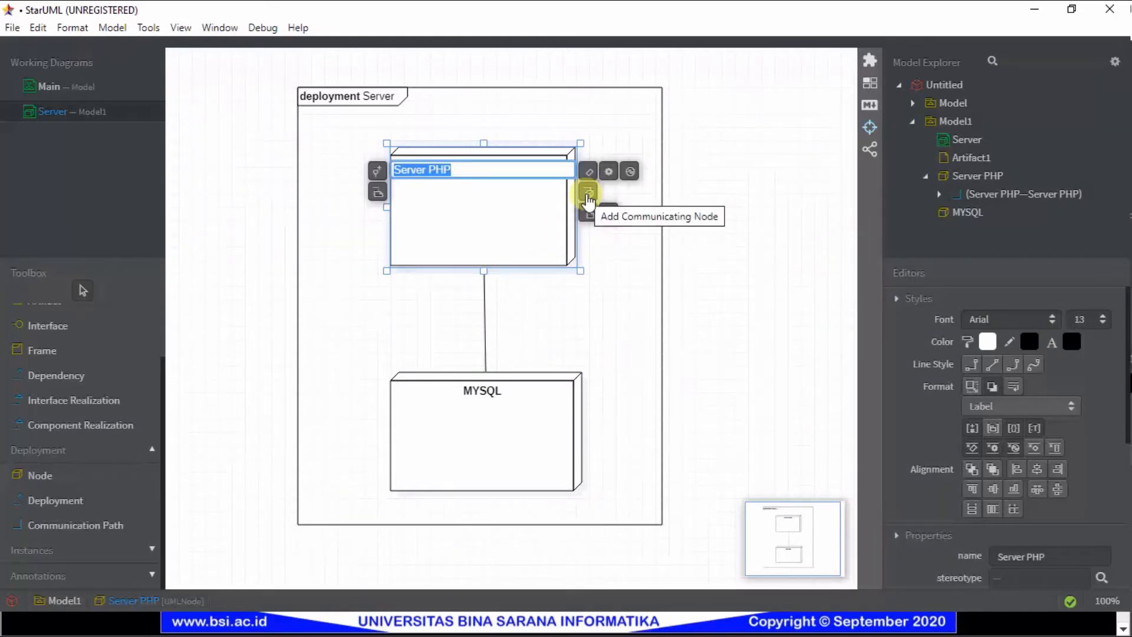
left_click(588, 194)
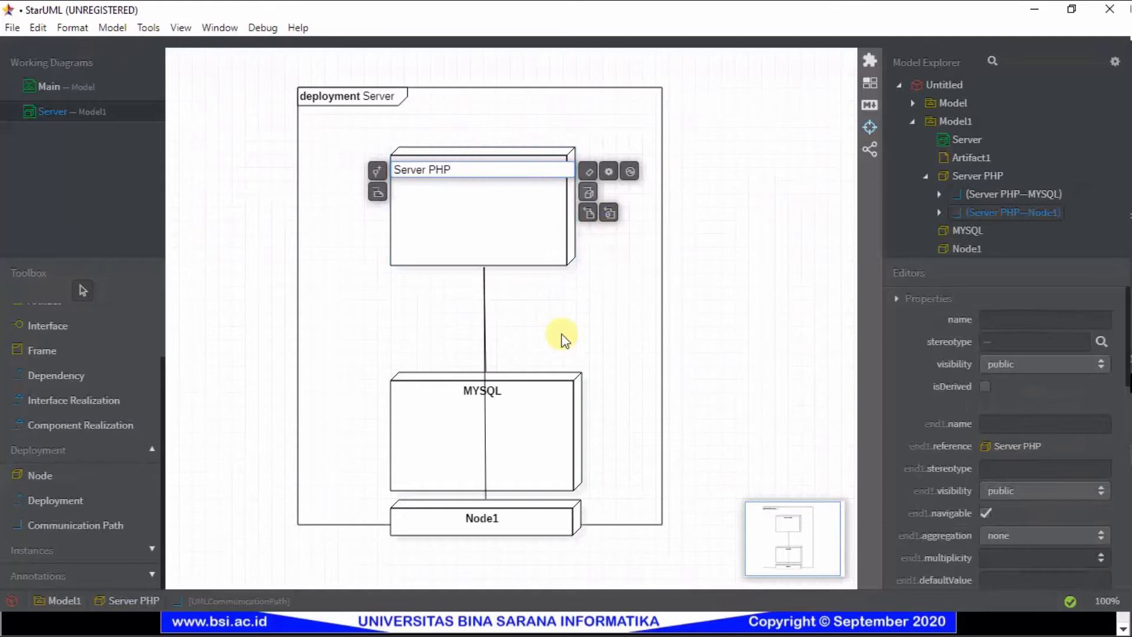
left_click(495, 519)
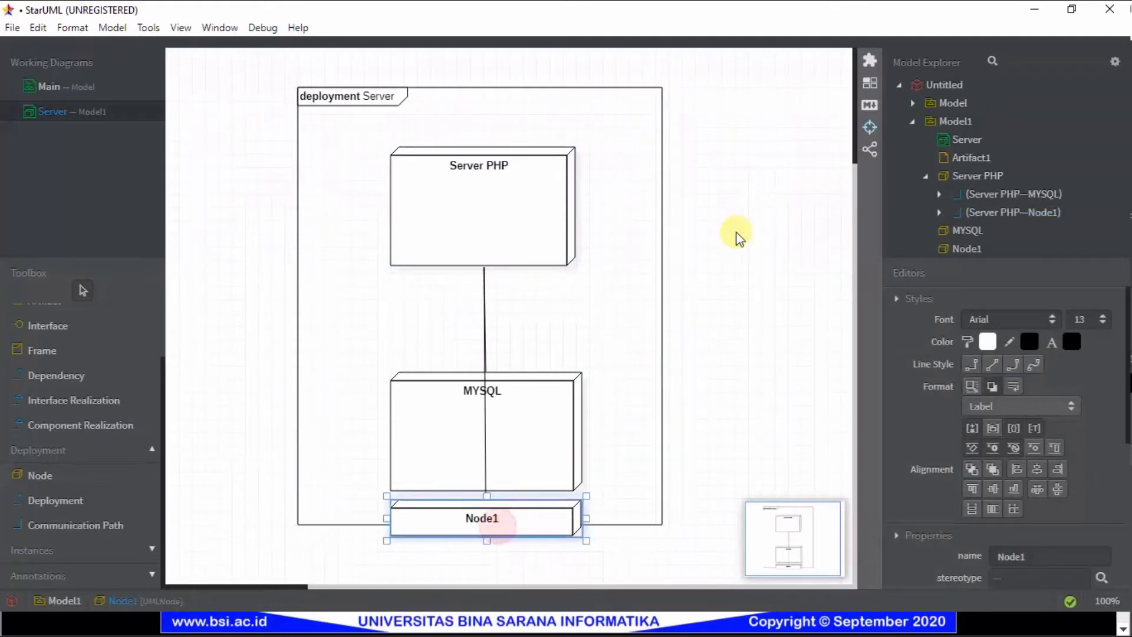
left_click_drag(745, 232, 746, 233)
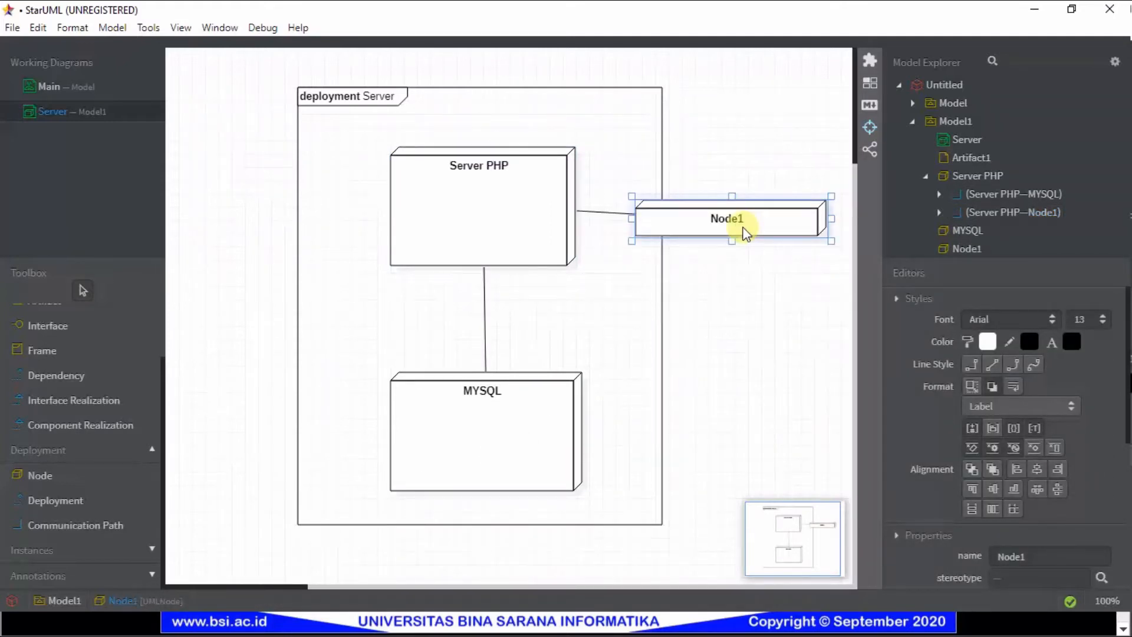
key("Delete")
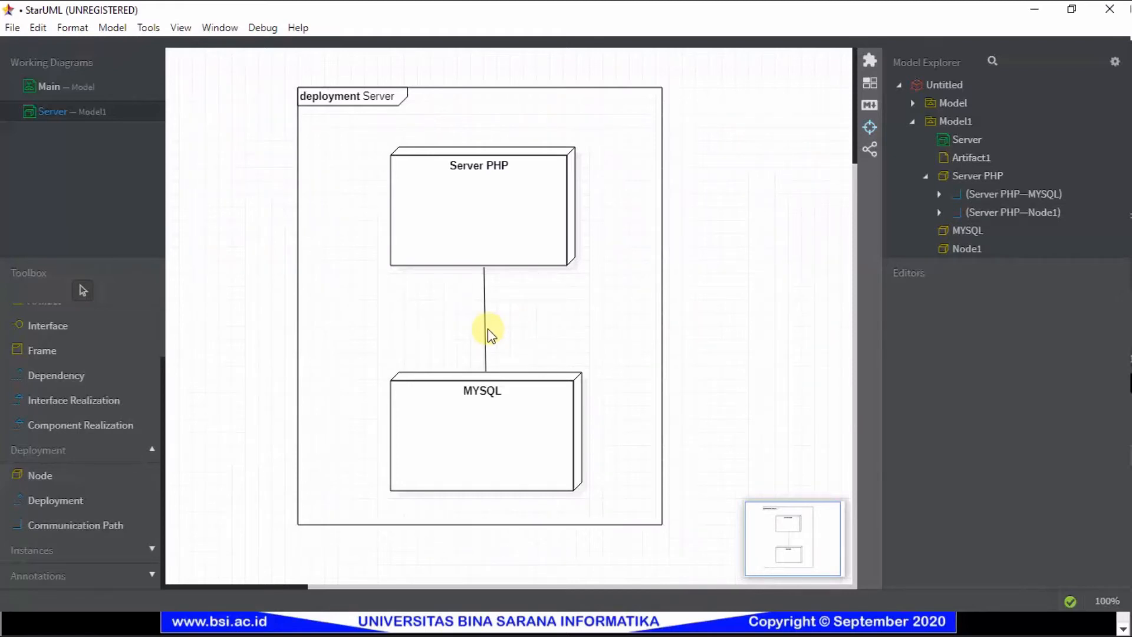
- Add a component inside the Server PHP node and enlarge it to fill most of the node
scroll(94, 386, "up", 2)
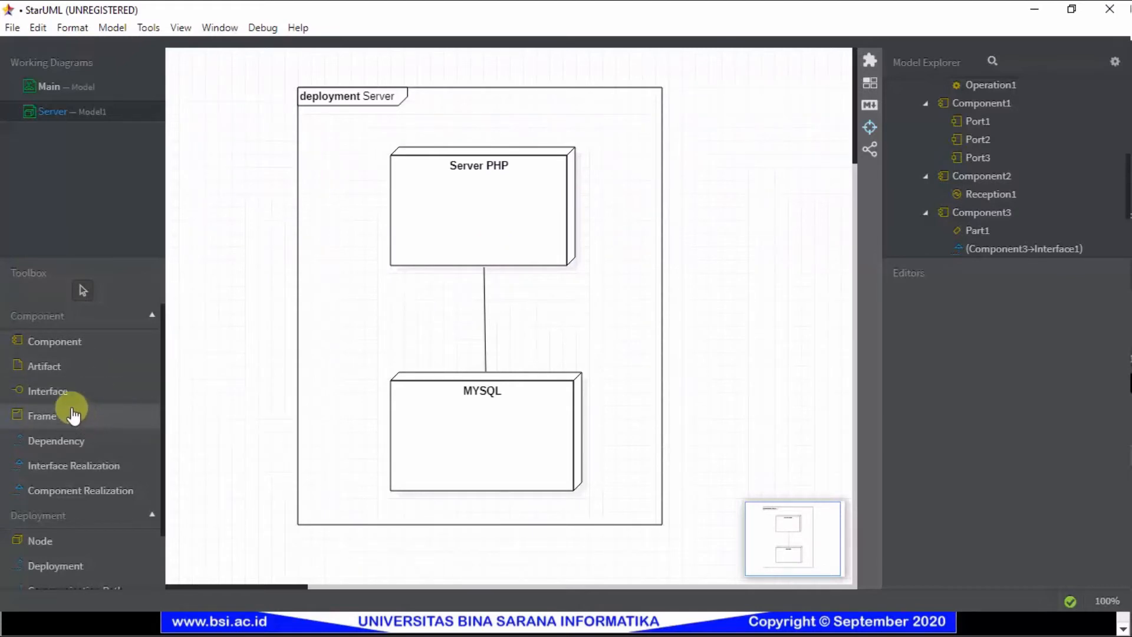
left_click(47, 344)
left_click(437, 217)
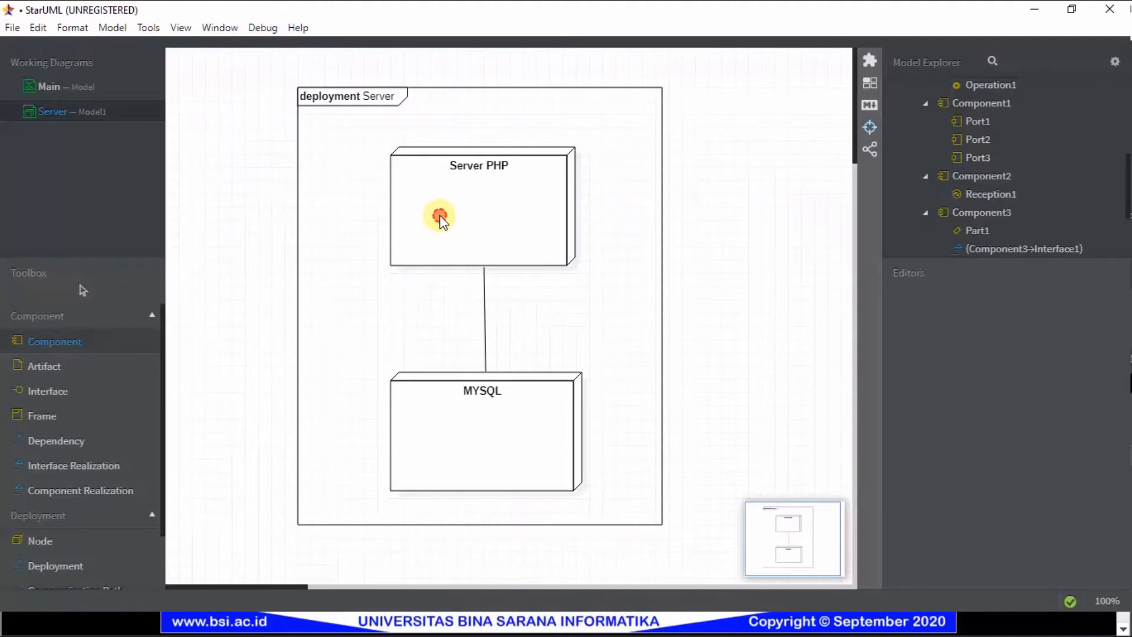
key("Return")
left_click_drag(506, 232, 527, 236)
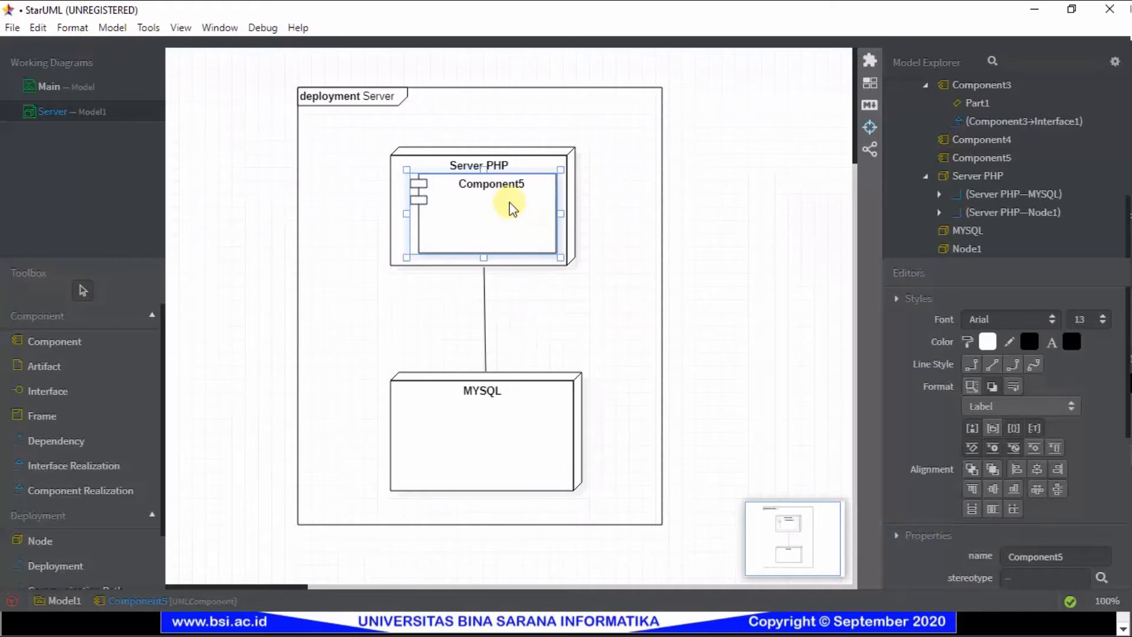
- Rename the component inside Server PHP as User Interface
double_click(493, 187)
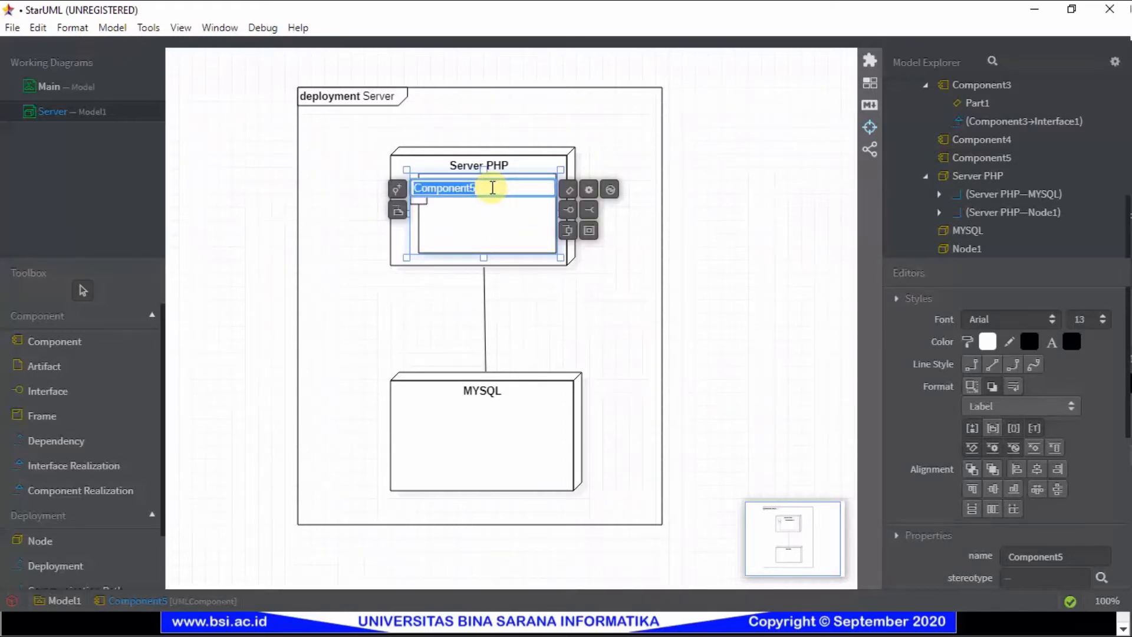
type("User Interface")
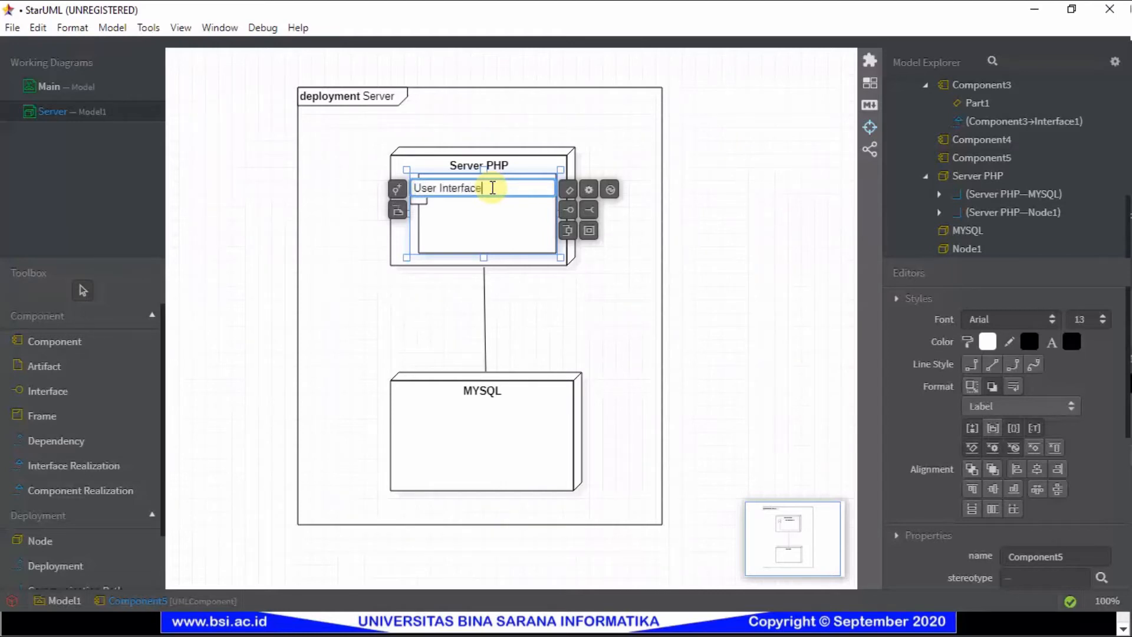
key("Return")
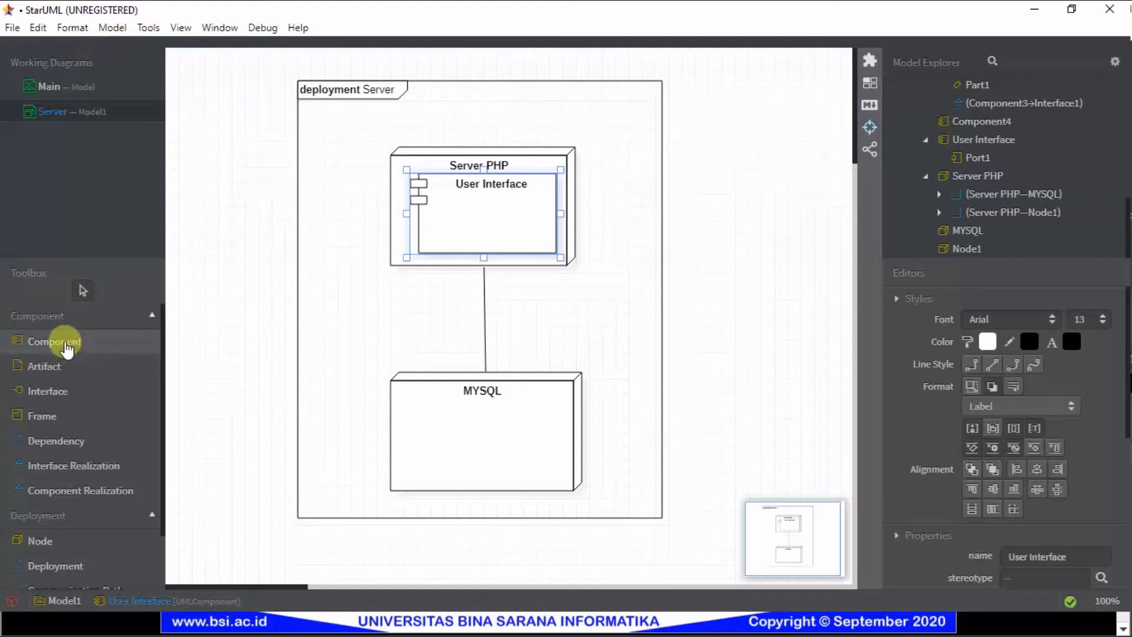
- Add a component inside the MYSQL node and enlarge it to fill most of the node
left_click(67, 348)
left_click(418, 416)
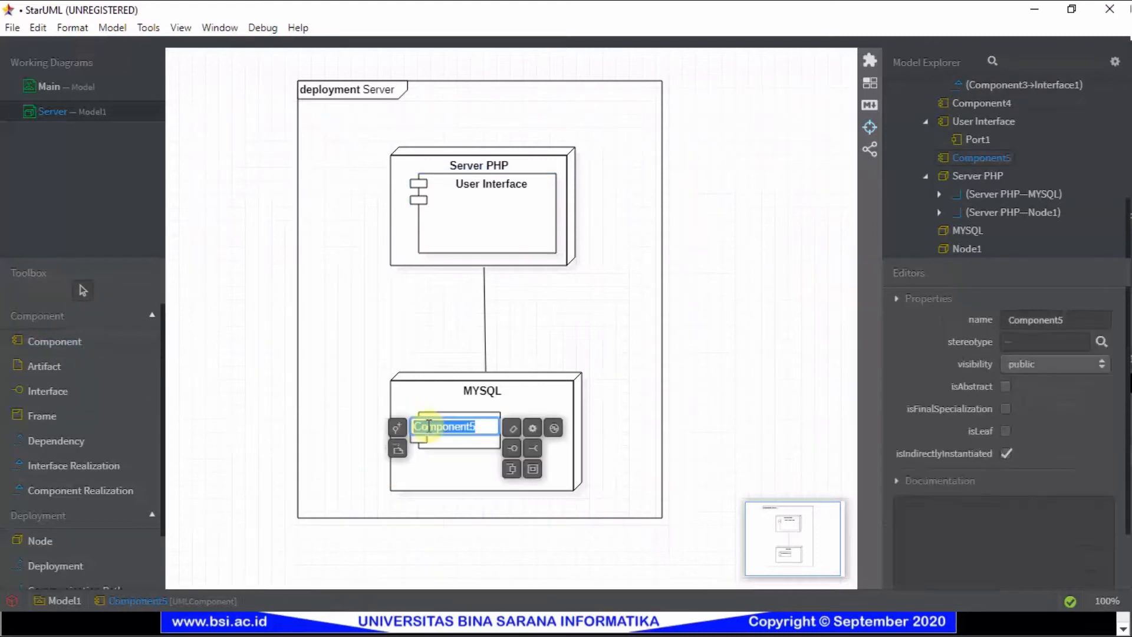
left_click(461, 443)
left_click_drag(453, 429, 568, 487)
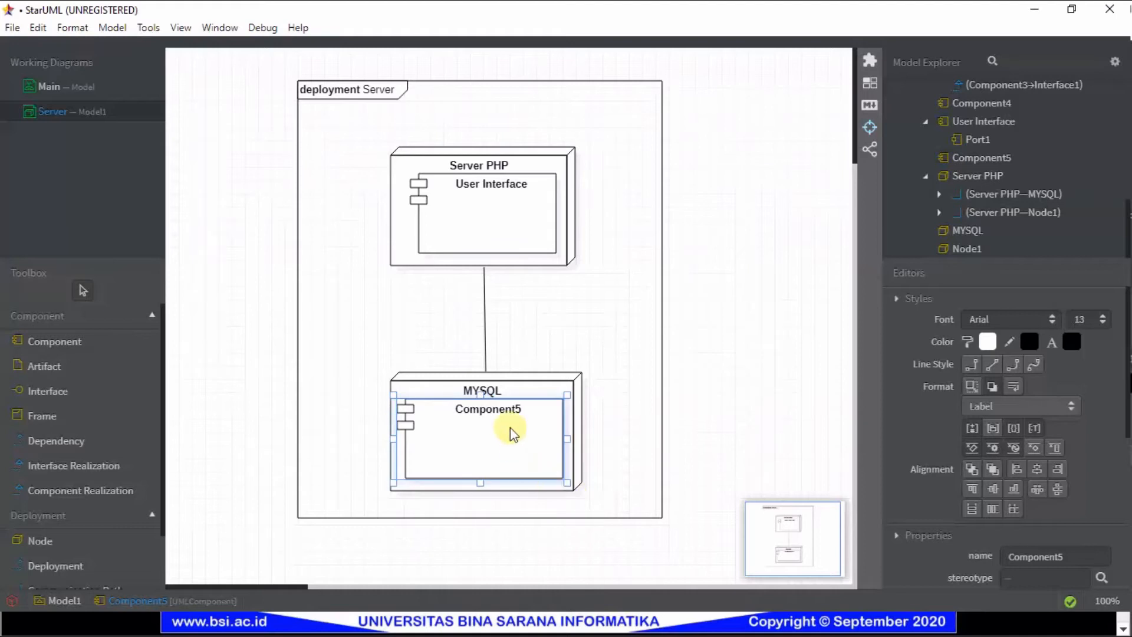
- Rename the component inside MYSQL as Data
double_click(505, 413)
type("Data")
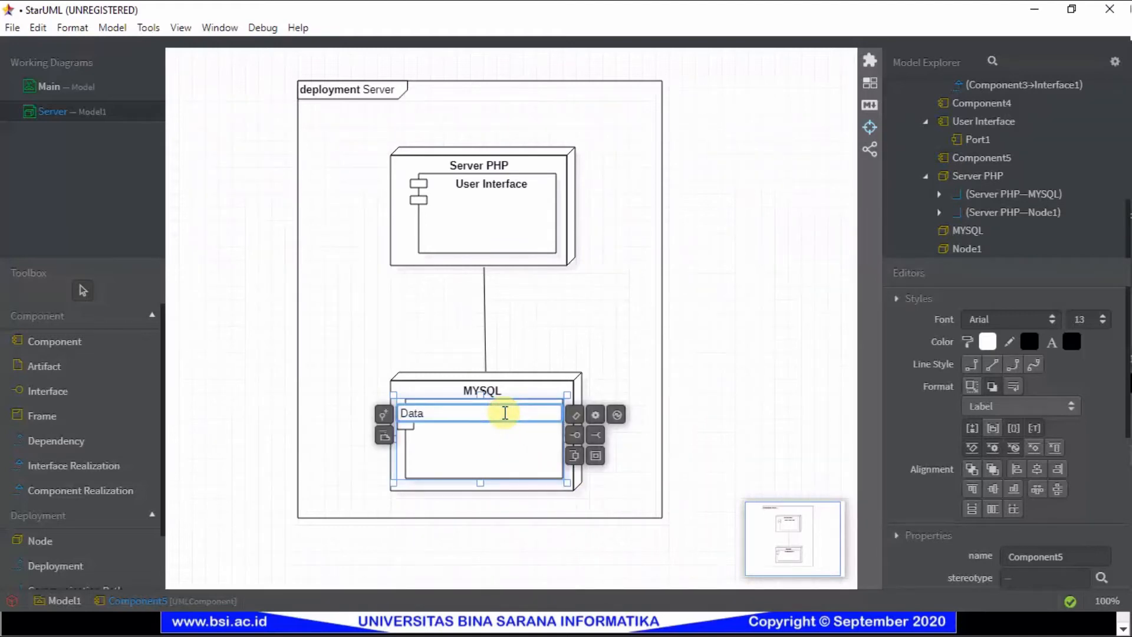
key("Return")
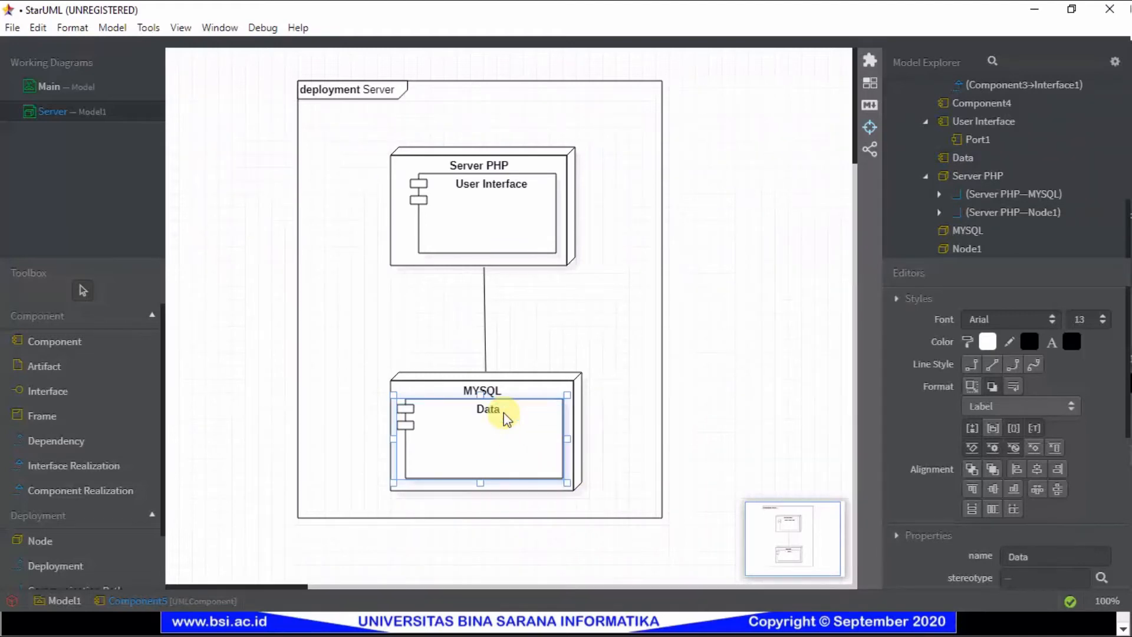
left_click(387, 283)
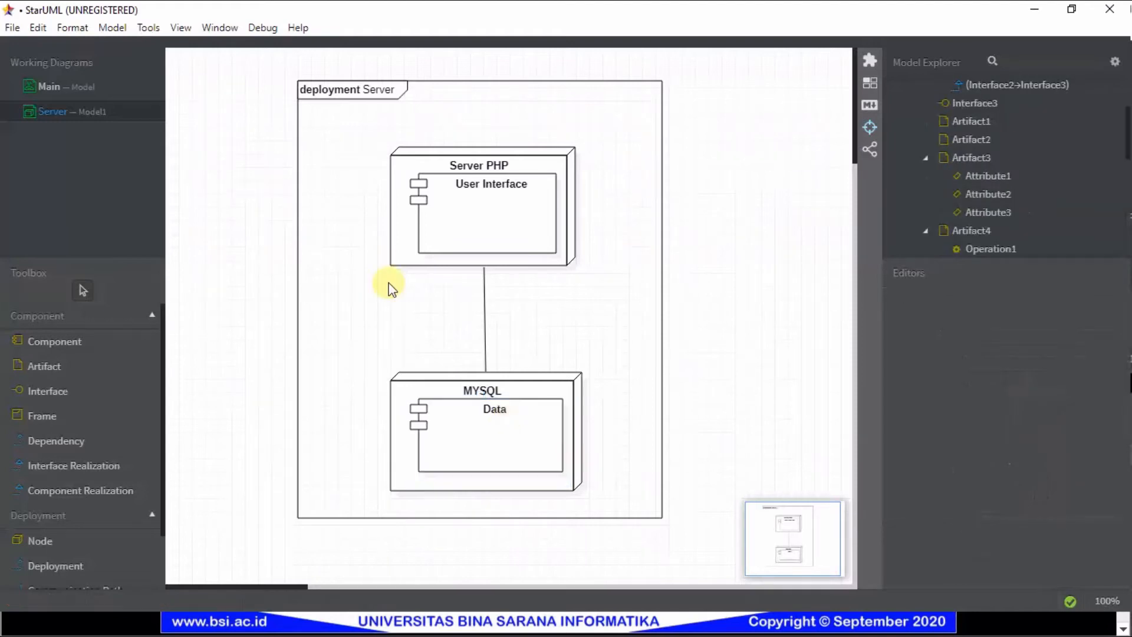
- Add a provided interface to the User Interface component and place it to the left of the Server PHP node
double_click(454, 224)
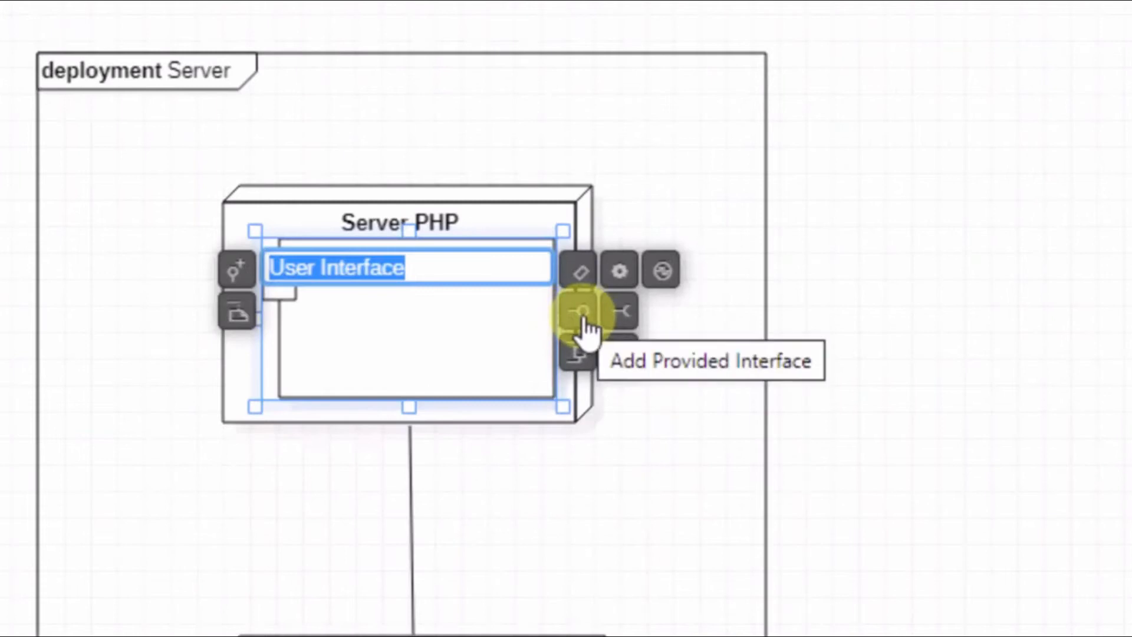
left_click(582, 321)
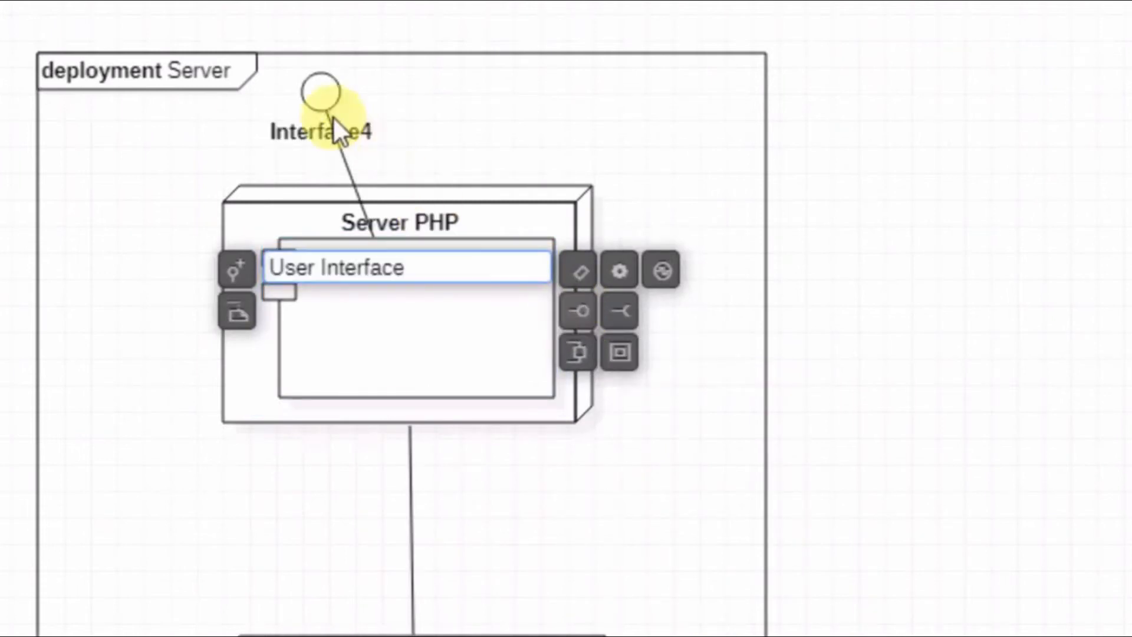
left_click_drag(194, 288, 136, 328)
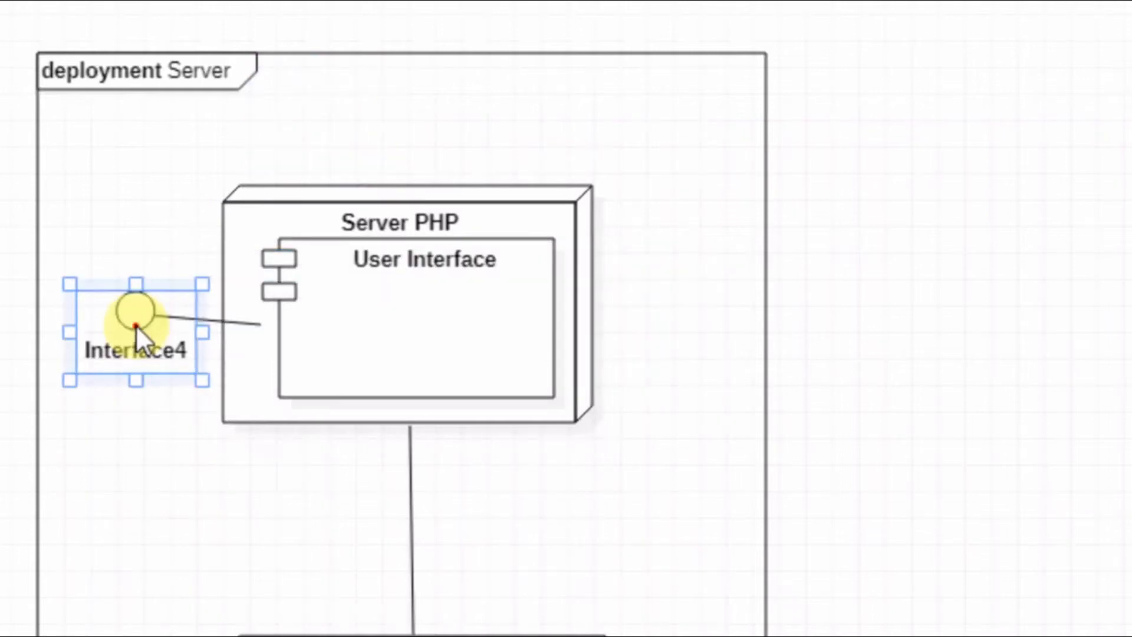
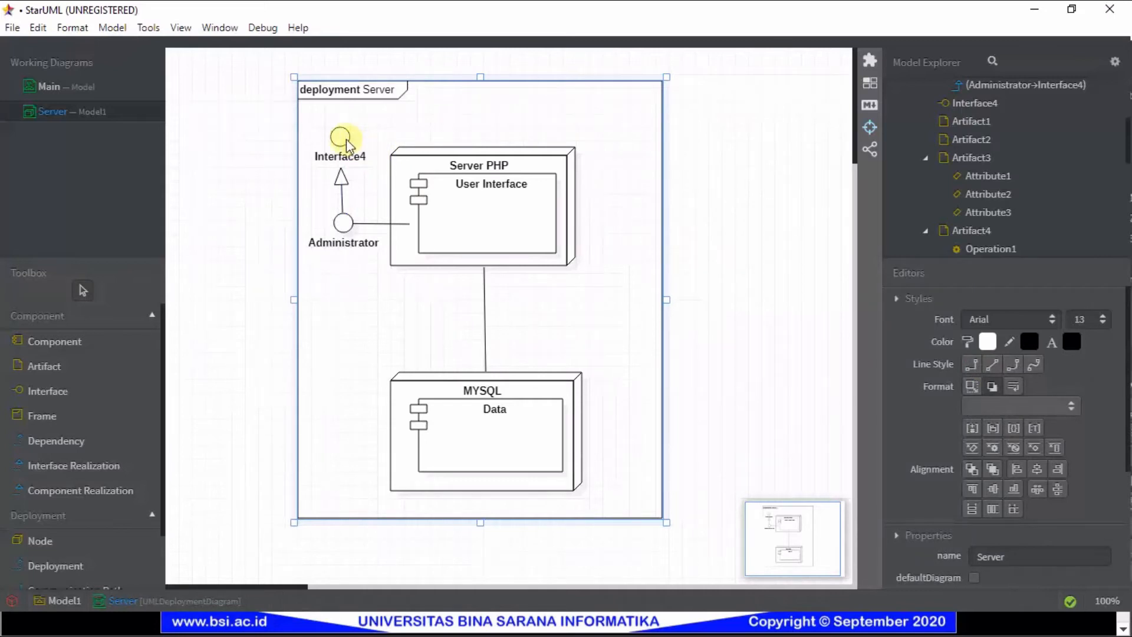
- Shift the Interface4 symbol slightly right, keeping it above the Administrator interface
left_click_drag(363, 138, 352, 133)
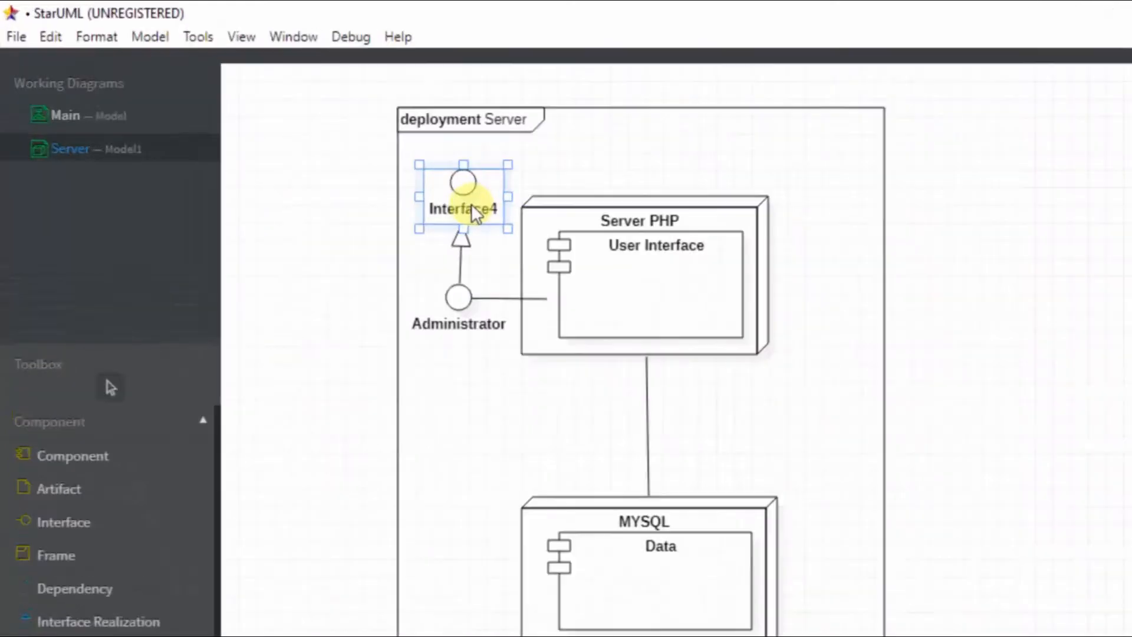
- Rename the Interface4 symbol above Administrator as Login User
double_click(354, 154)
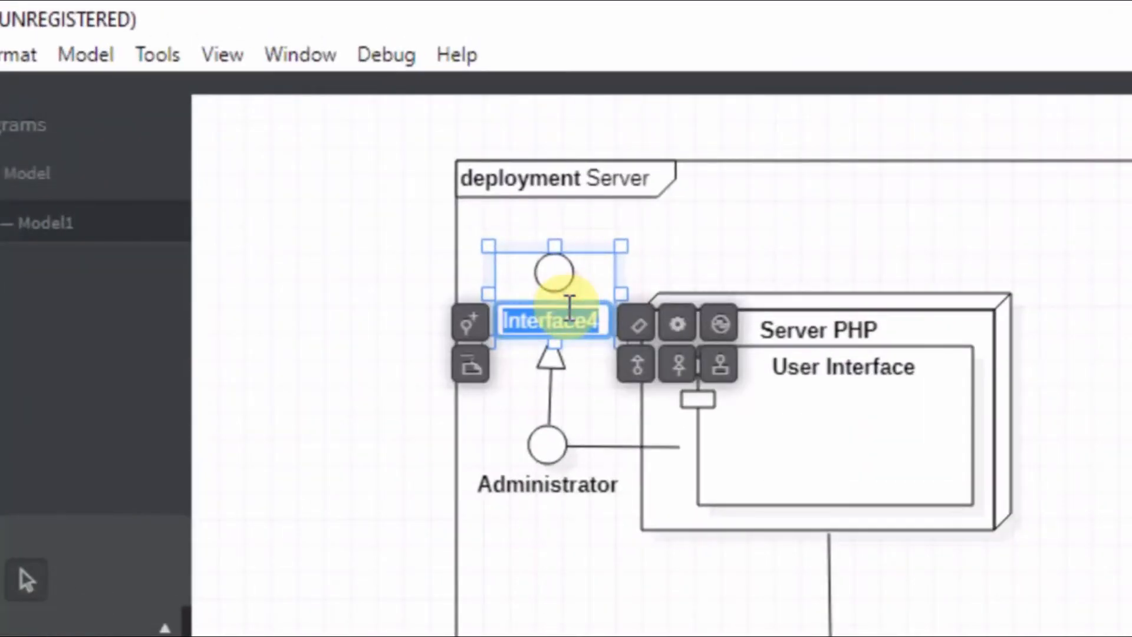
type("L")
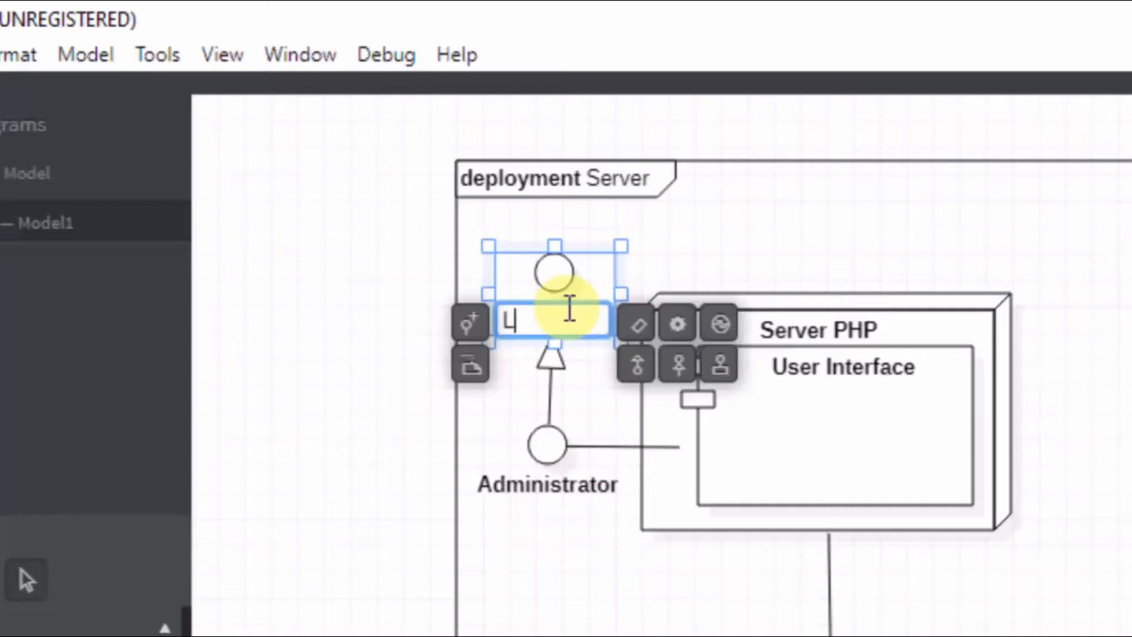
type("ogin User")
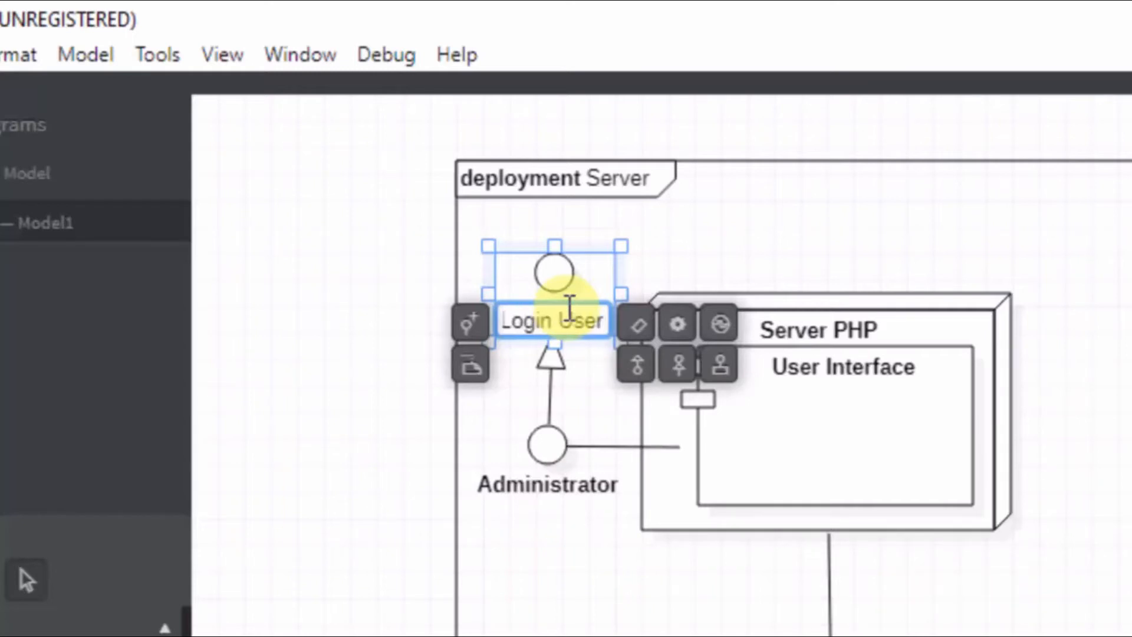
key("Return")
- Reposition the Login User and Administrator interfaces so they line up vertically beside the Server PHP node
mouse_move(570, 287)
left_mouse_down()
mouse_move(547, 295)
mouse_move(565, 285)
left_mouse_up()
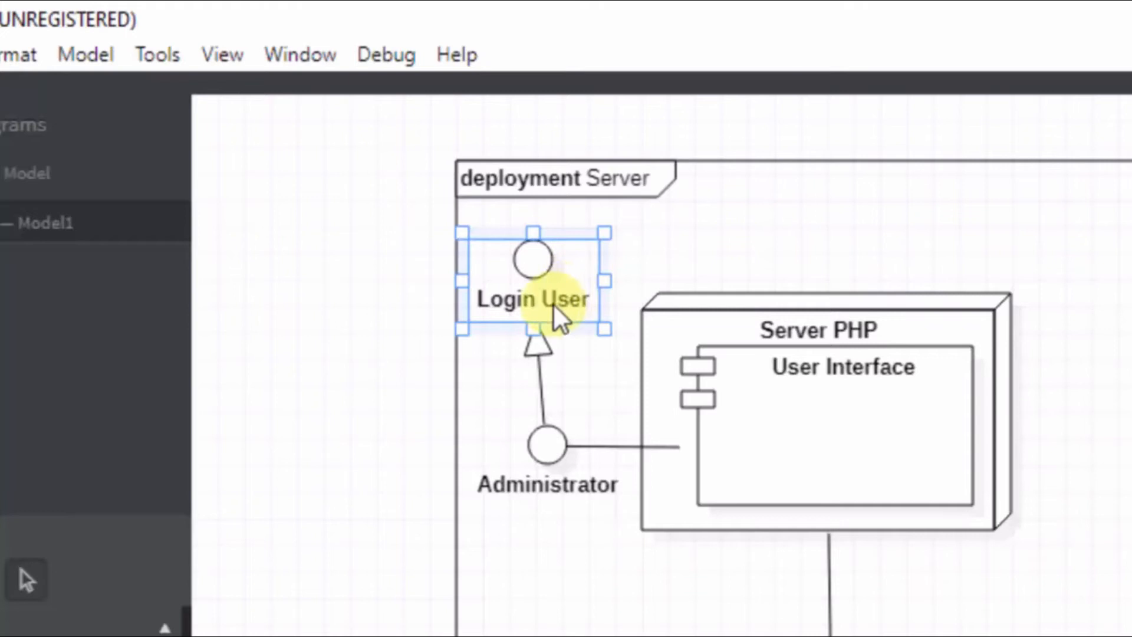
left_click_drag(541, 282, 540, 296)
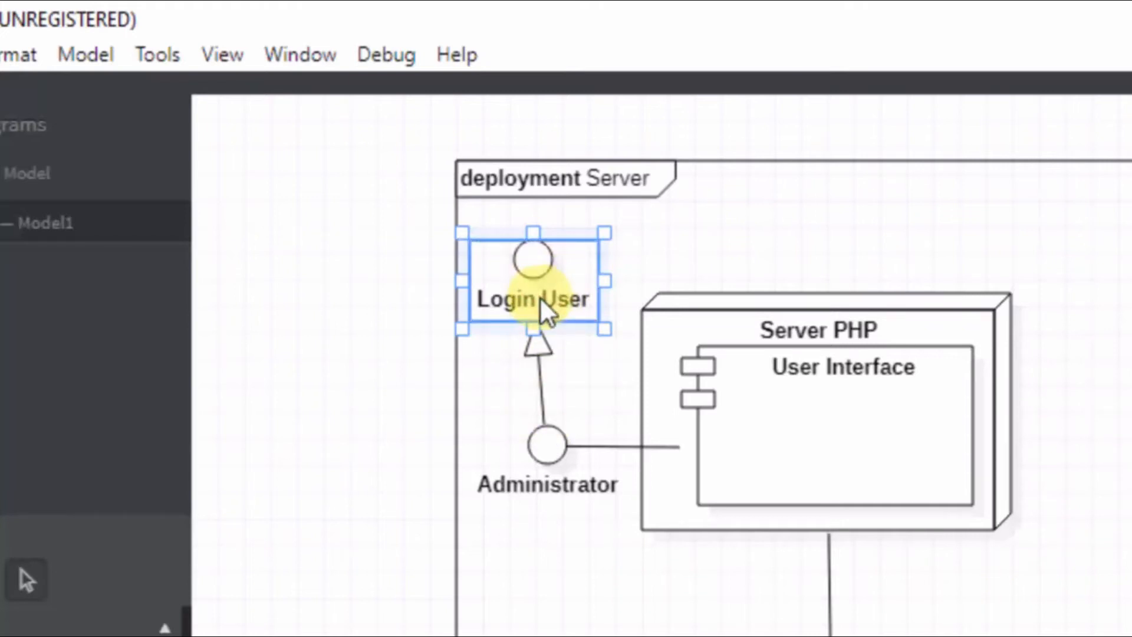
left_click_drag(558, 448, 539, 456)
left_click_drag(540, 277, 554, 281)
left_click(519, 442)
mouse_move(539, 442)
left_mouse_down()
mouse_move(537, 461)
mouse_move(544, 439)
left_mouse_up()
left_click(545, 440)
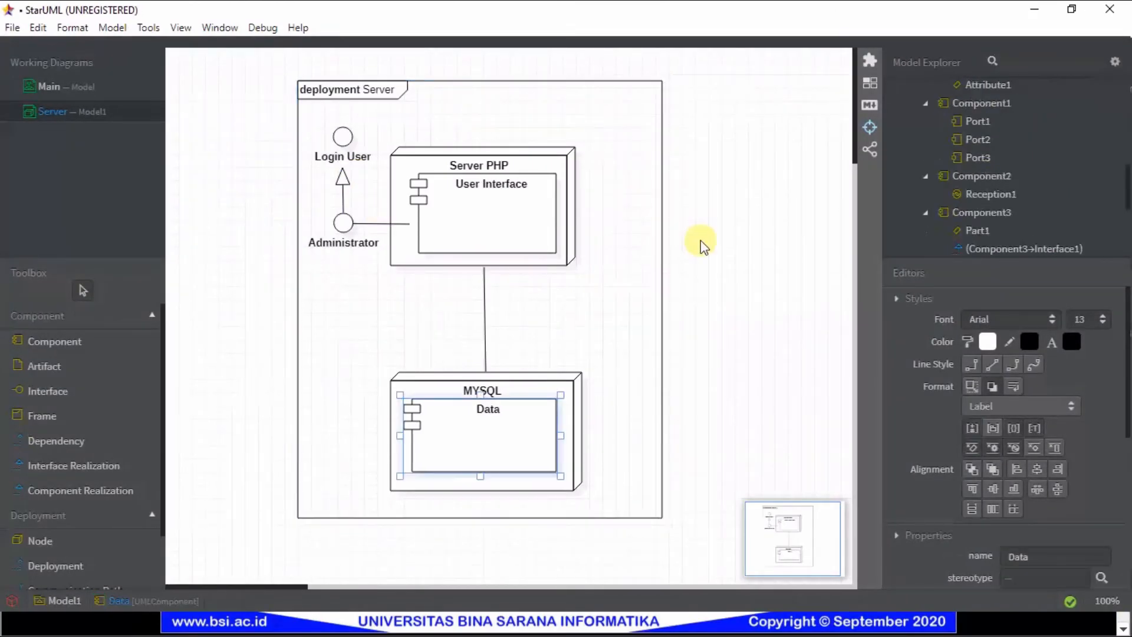
left_click(606, 303)
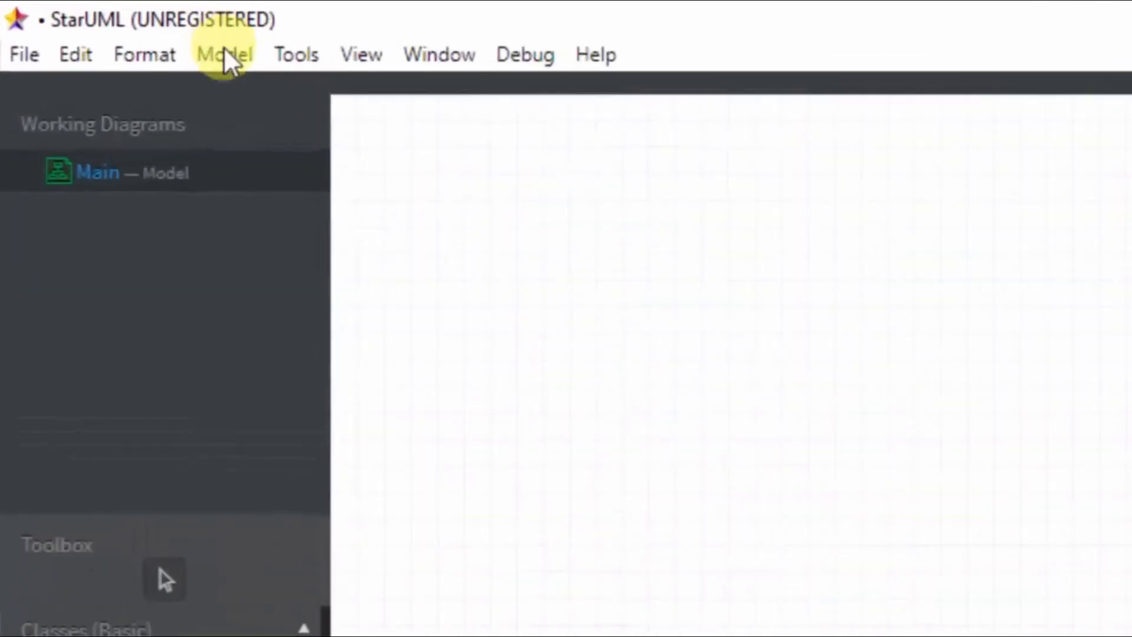
- Add a new deployment diagram to the project
left_click(112, 28)
mouse_move(273, 101)
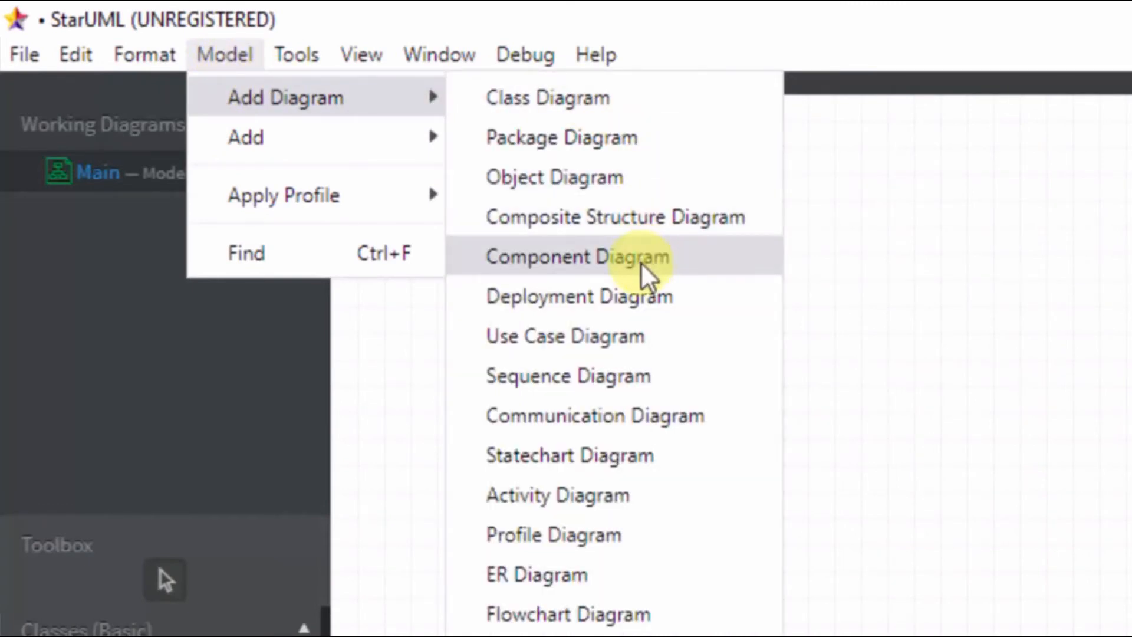
left_click(650, 305)
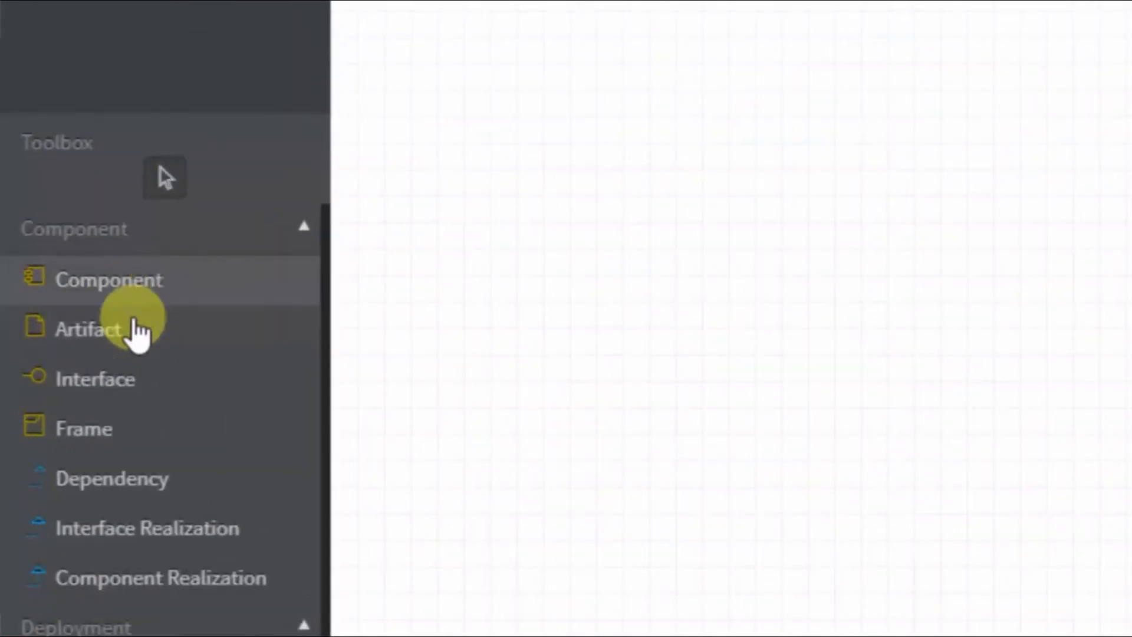
- Place a frame on the blank canvas and link it to DeploymentDiagram1 under Model2
left_click(119, 434)
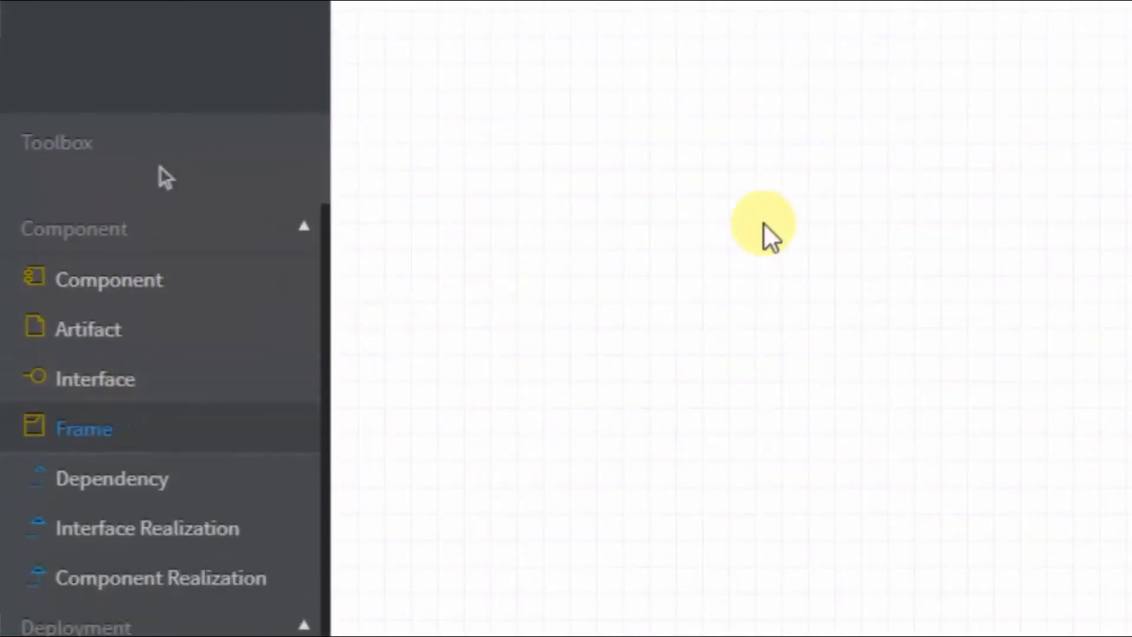
left_click(826, 199)
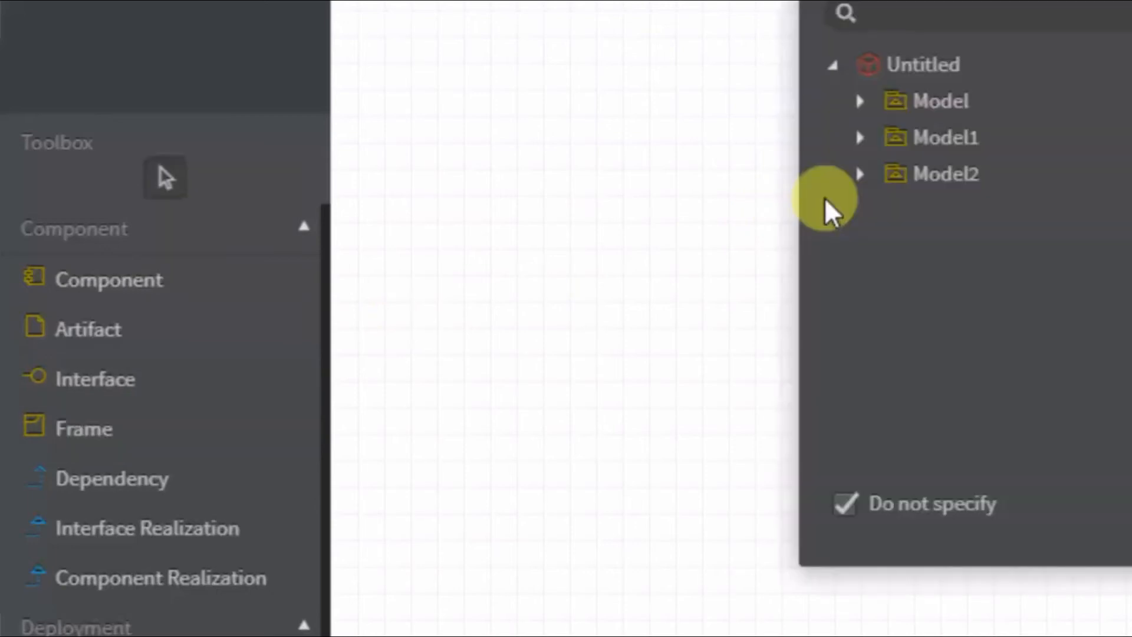
left_click(860, 174)
left_click(983, 209)
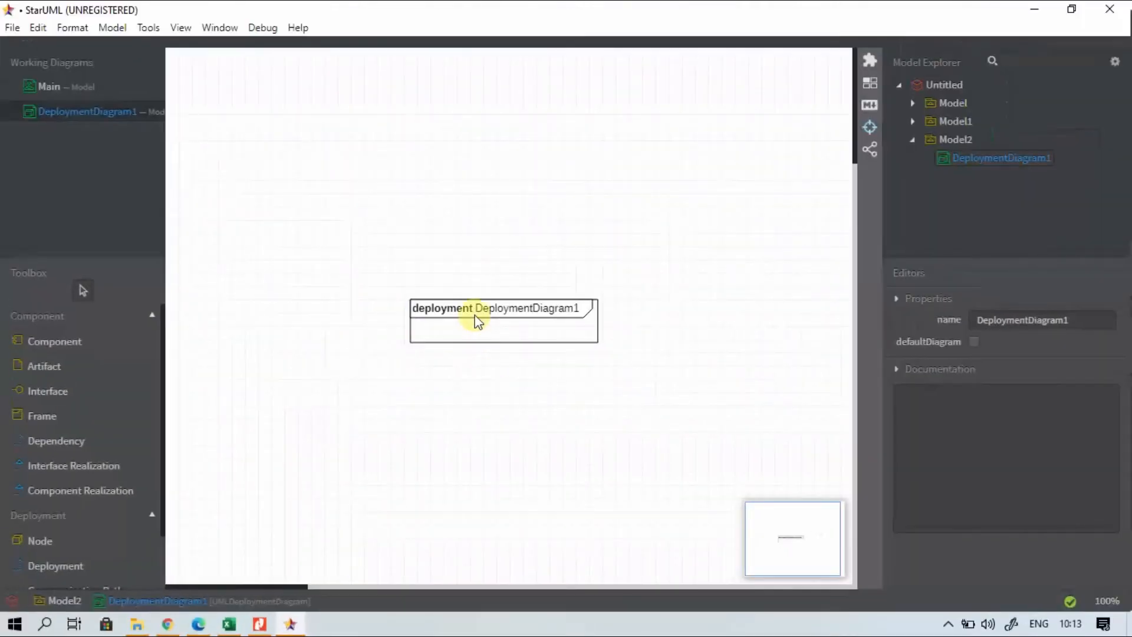
- Move the deployment frame toward the canvas's upper left and enlarge it to cover most of the visible canvas
left_click_drag(569, 247, 504, 109)
left_click_drag(434, 204, 407, 185)
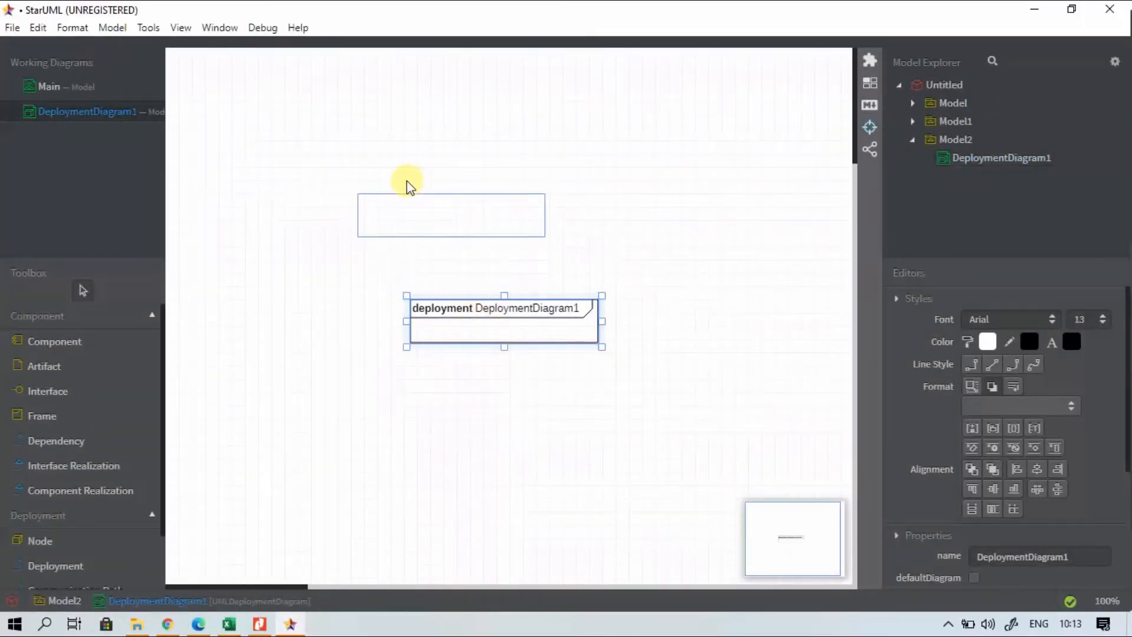
left_click_drag(515, 208, 551, 301)
left_click_drag(725, 560, 553, 518)
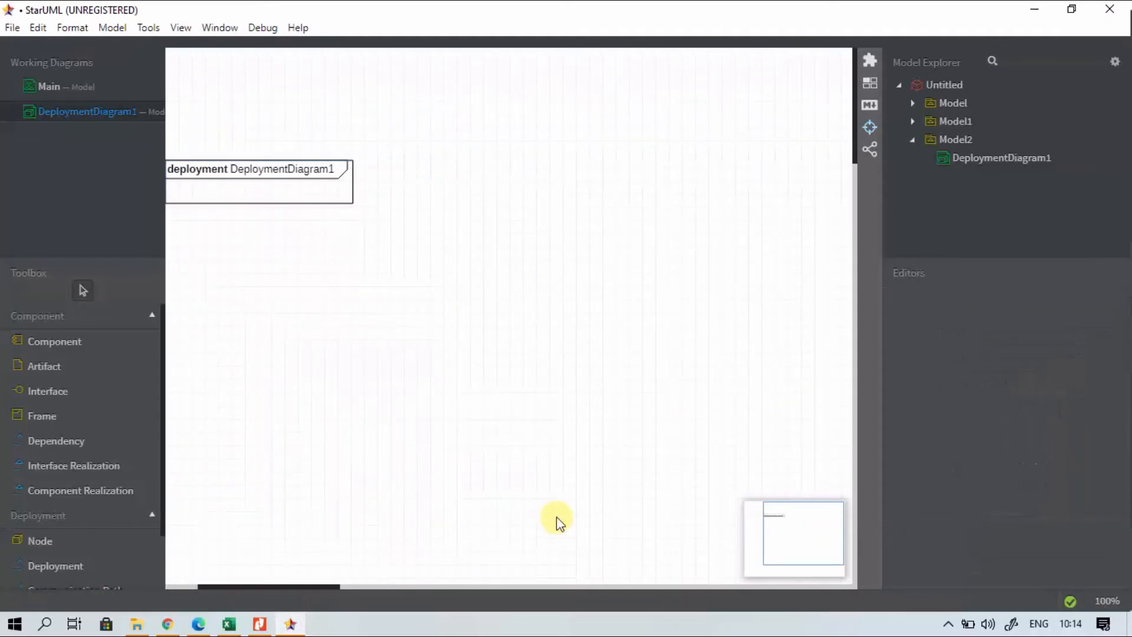
left_click_drag(315, 585, 289, 593)
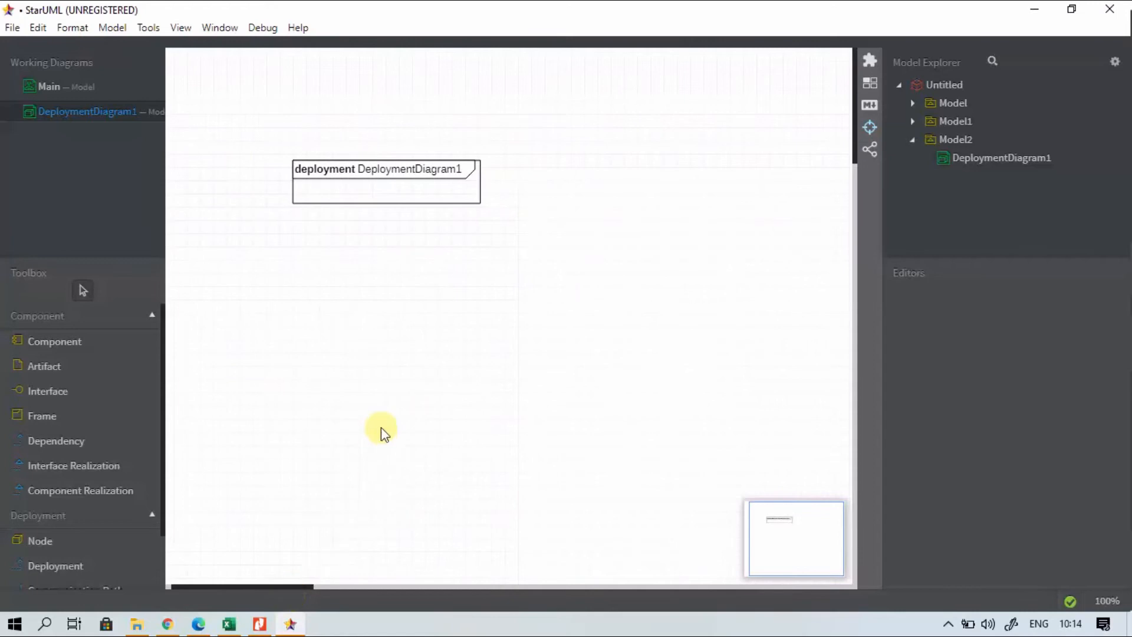
left_click(389, 192)
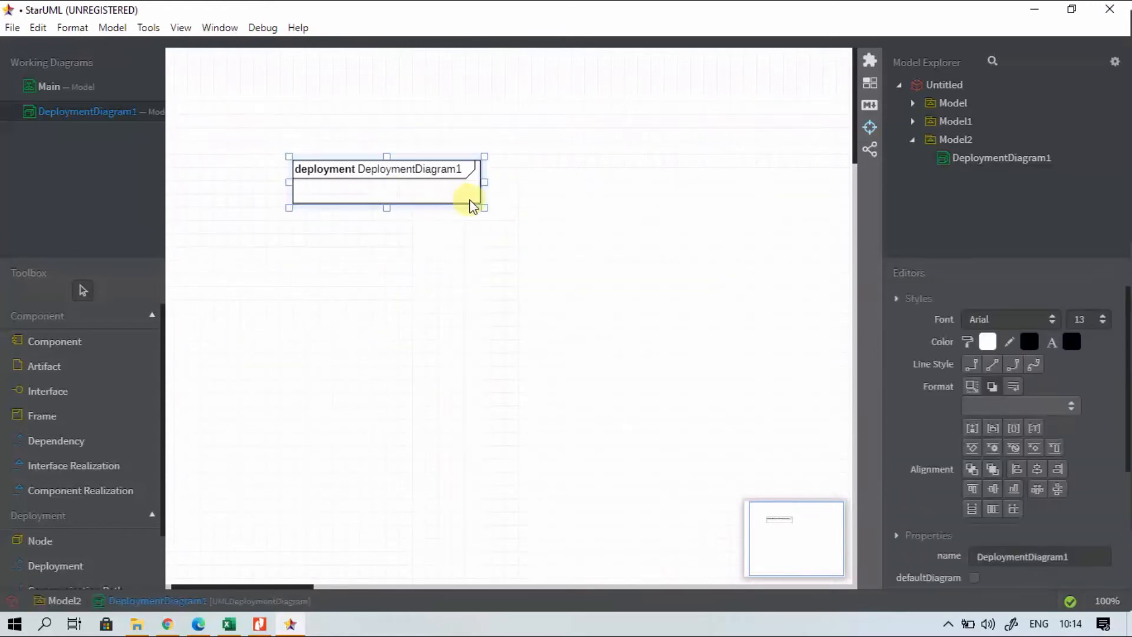
left_click_drag(484, 207, 715, 535)
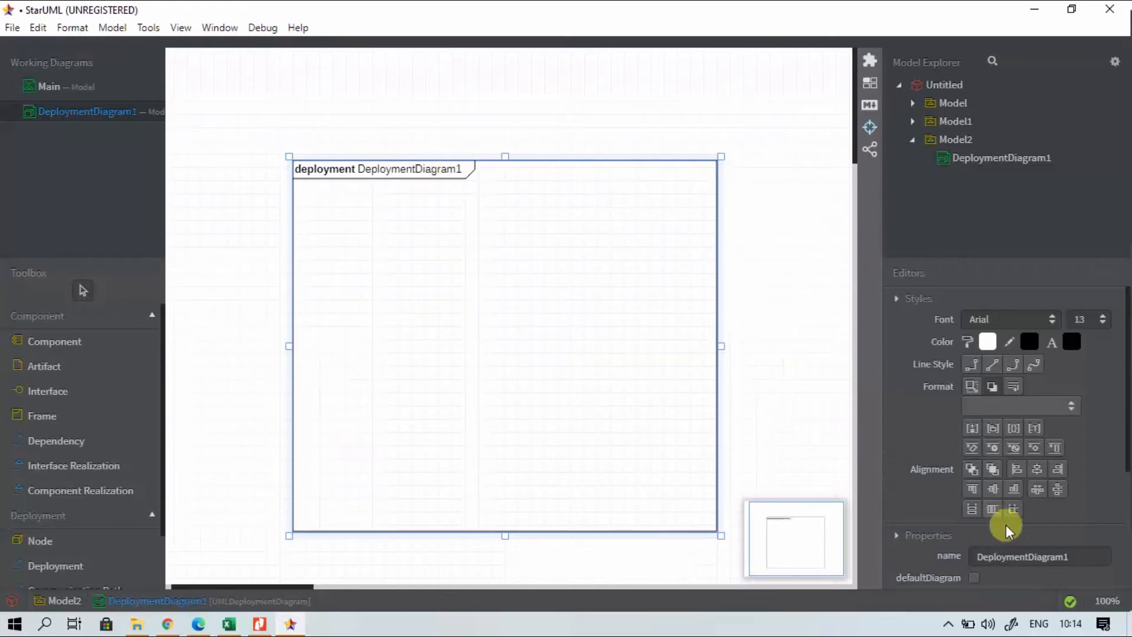
- Rename the deployment diagram as Perpustakaan and shift its frame slightly up
double_click(1082, 556)
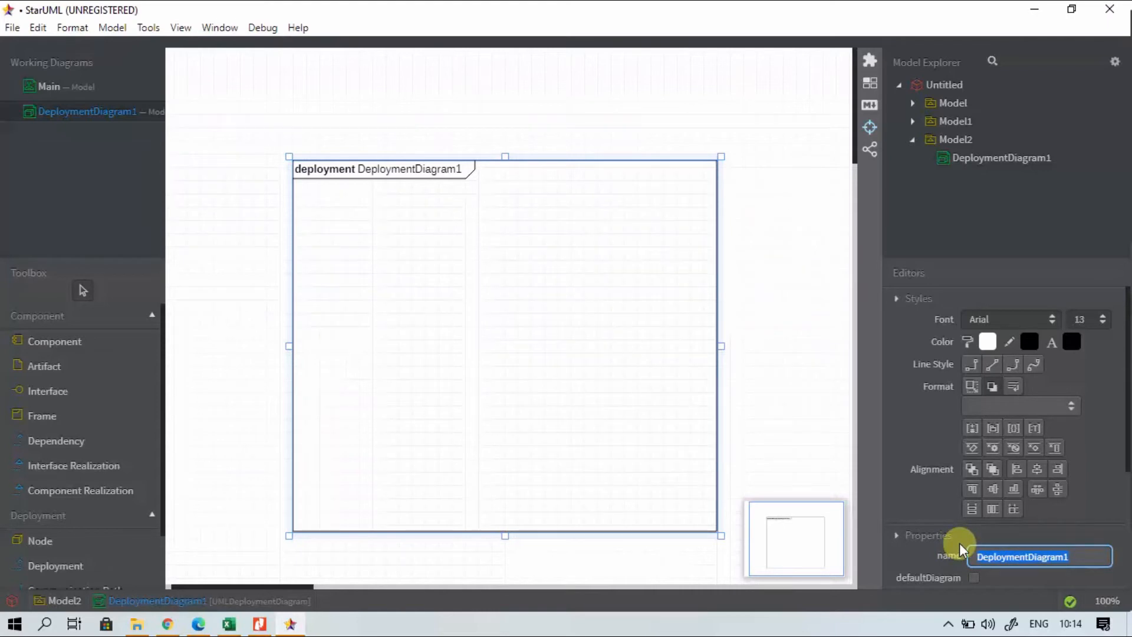
type("Perpust")
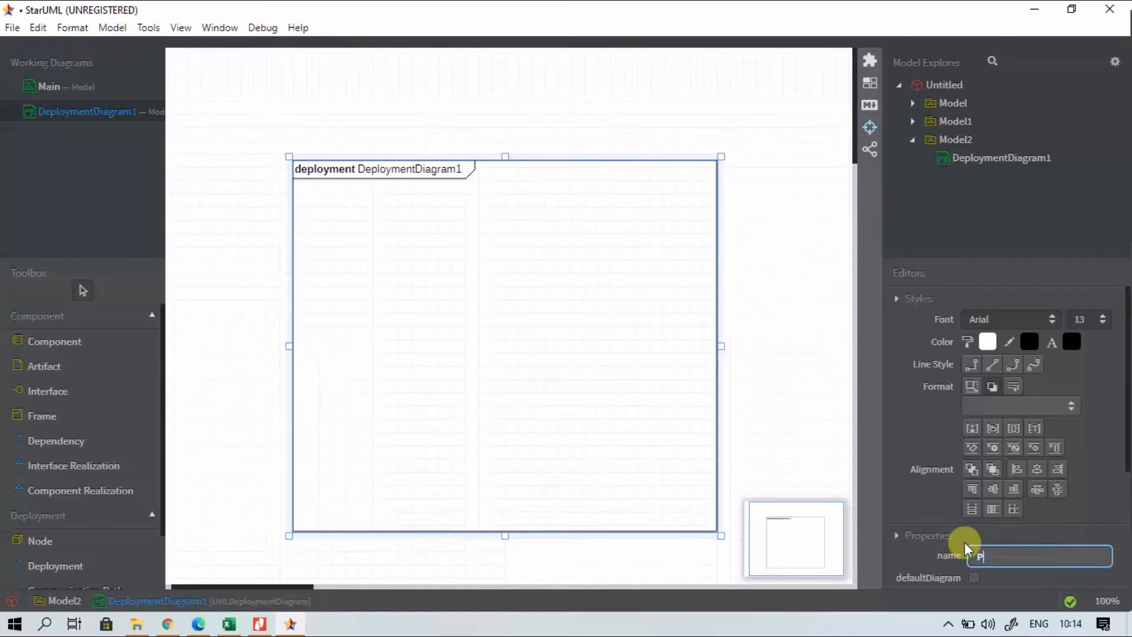
type("akaan")
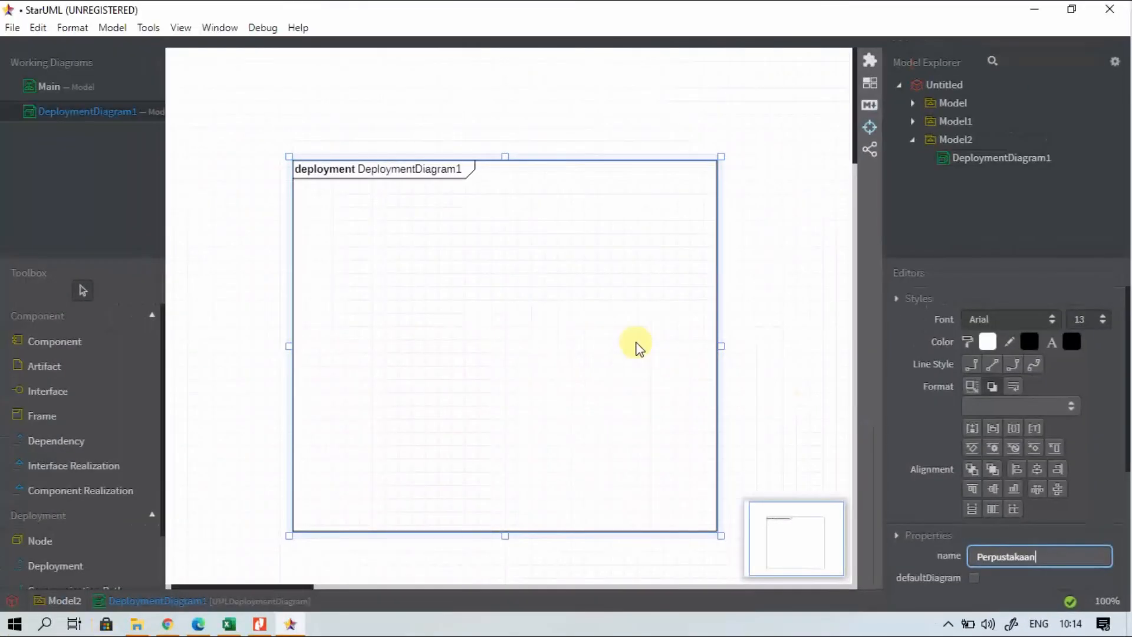
key("Return")
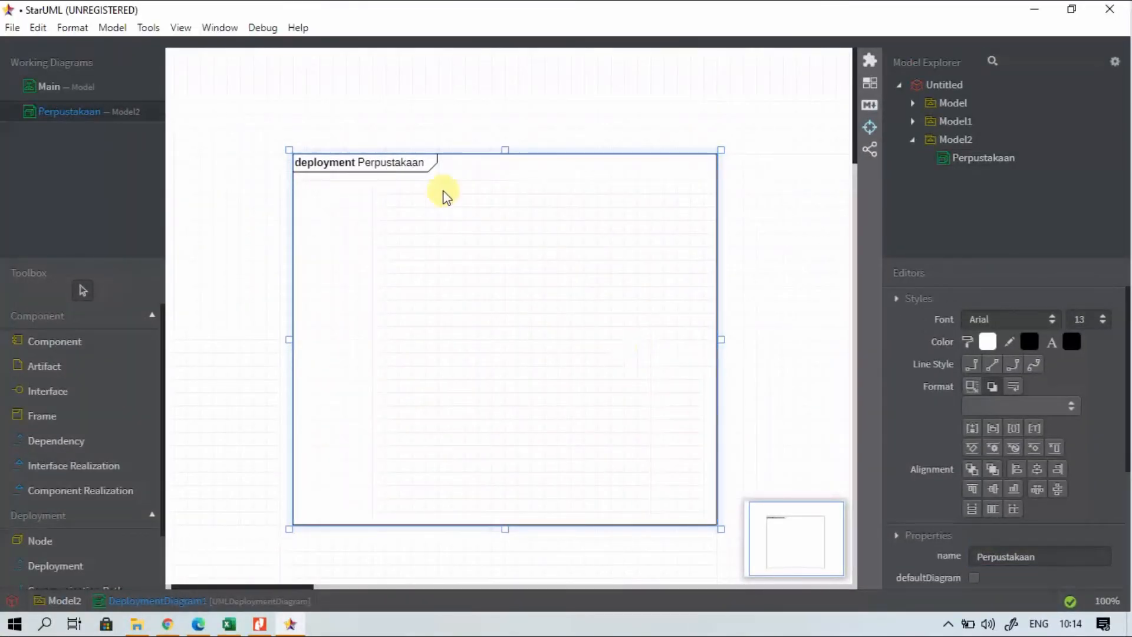
left_click_drag(413, 165, 417, 118)
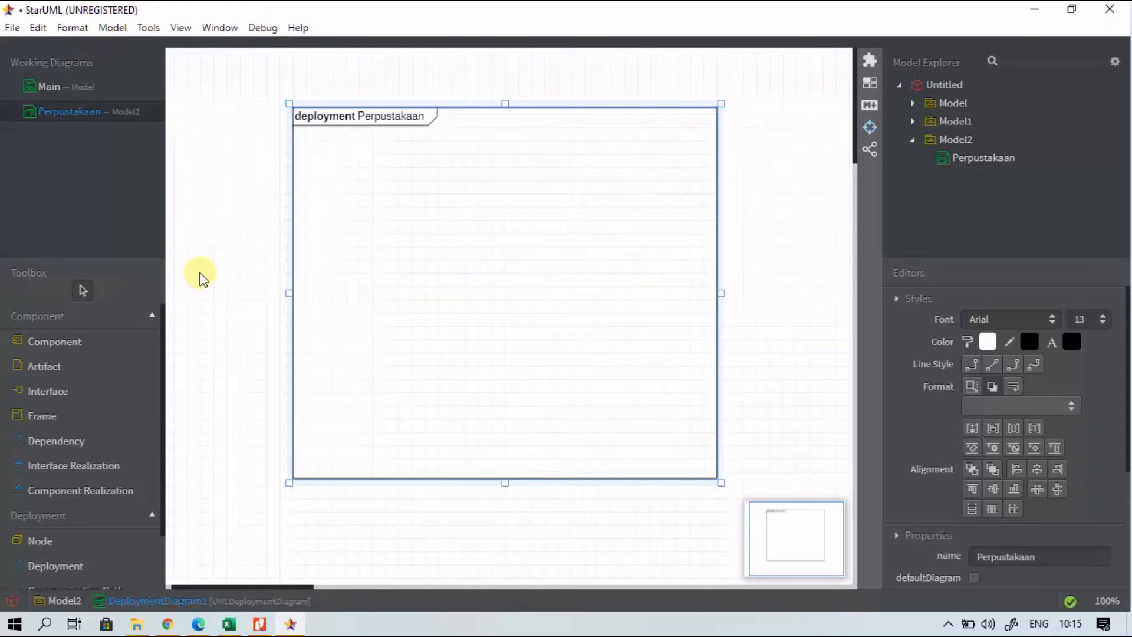
- Add a component near the upper-left corner of the Perpustakaan frame and name it Interdace
left_click(56, 342)
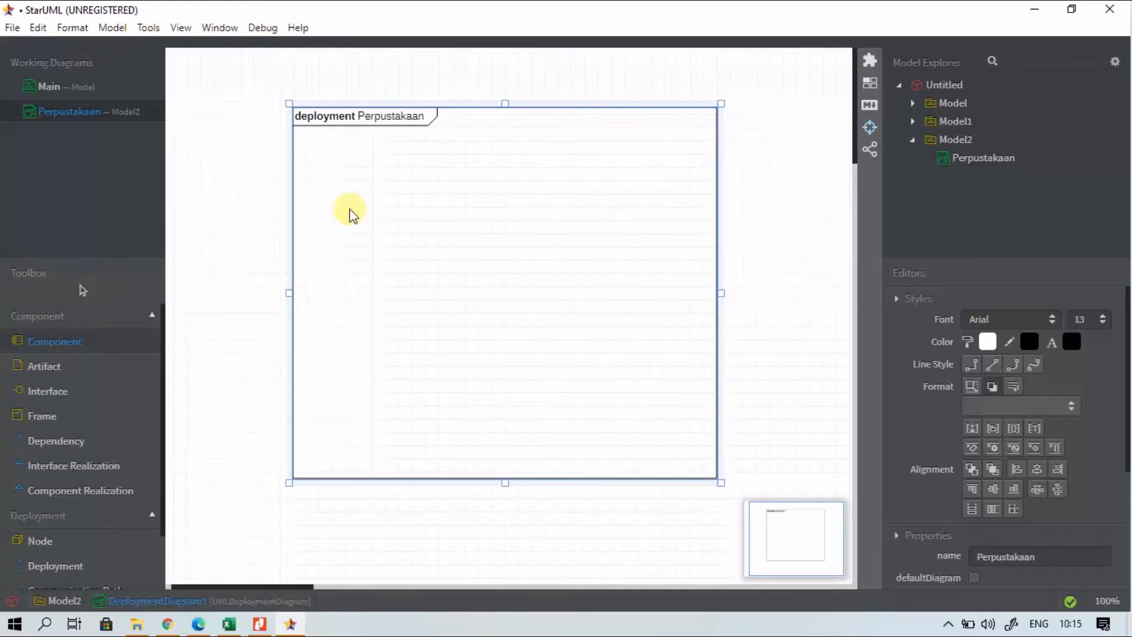
left_click(443, 179)
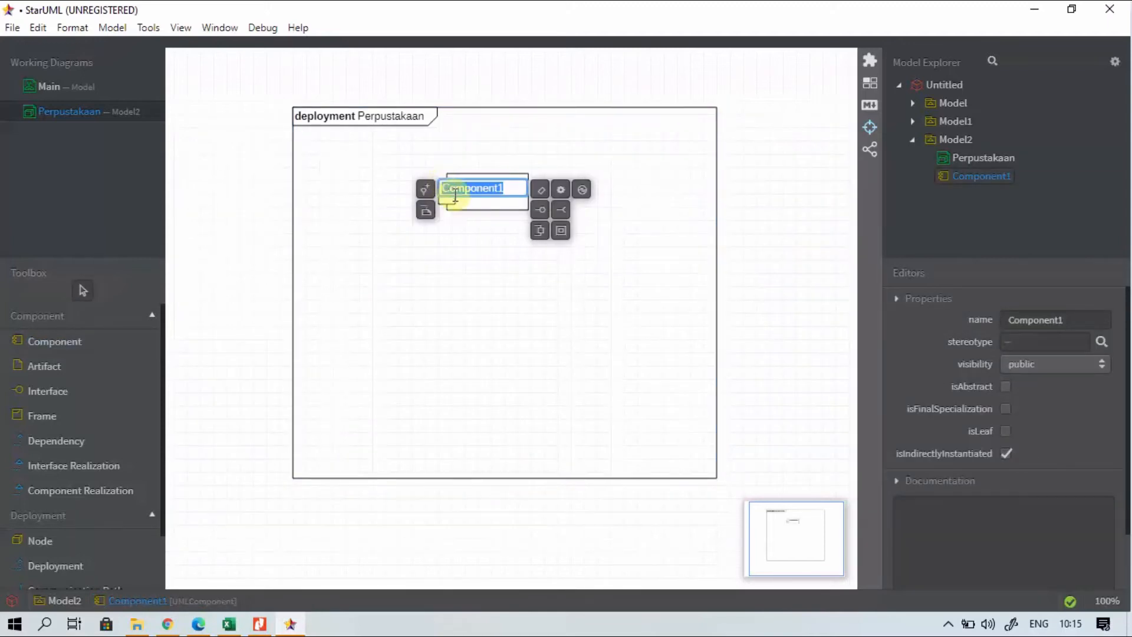
left_click_drag(480, 203, 392, 172)
double_click(394, 175)
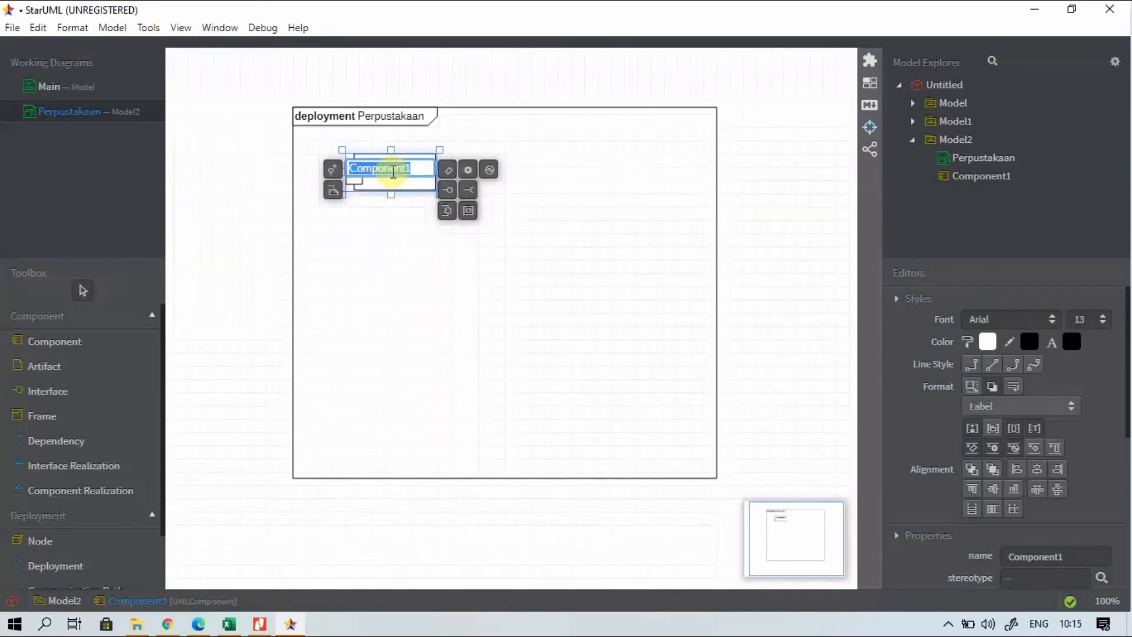
type("Interdace")
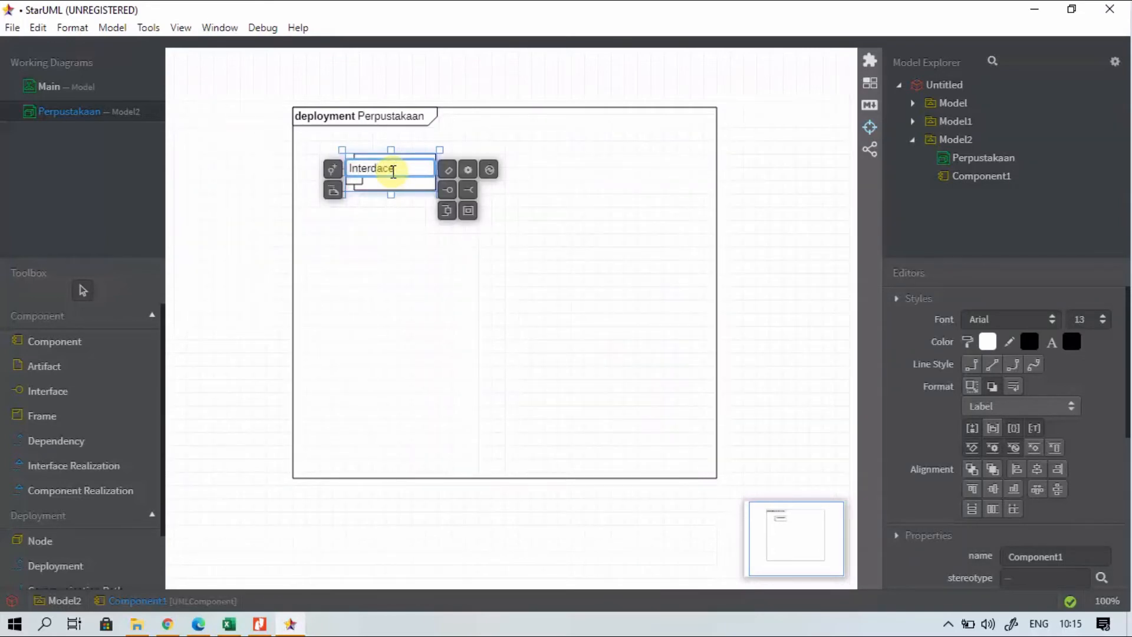
key("Return")
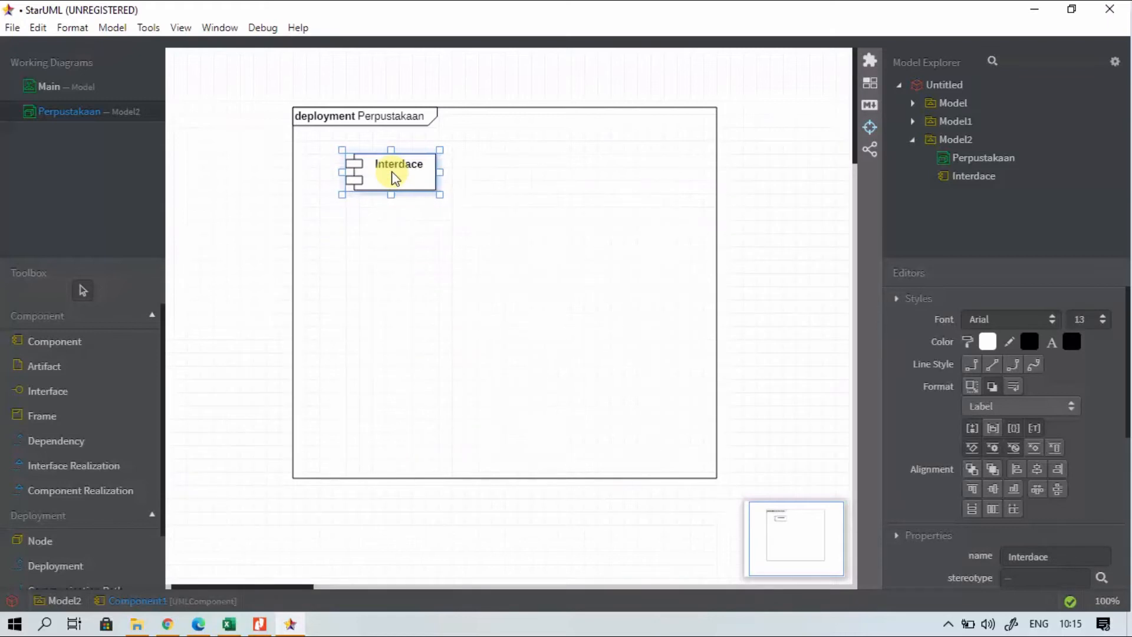
- Enlarge the component slightly and correct its name to Interface
left_click_drag(443, 204, 467, 219)
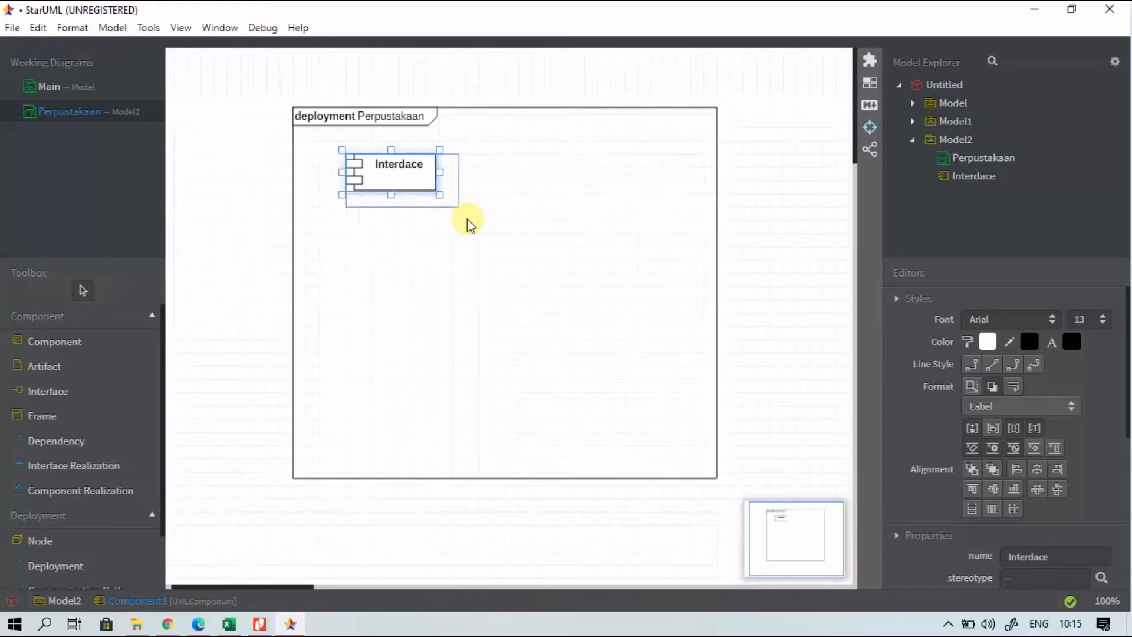
double_click(420, 168)
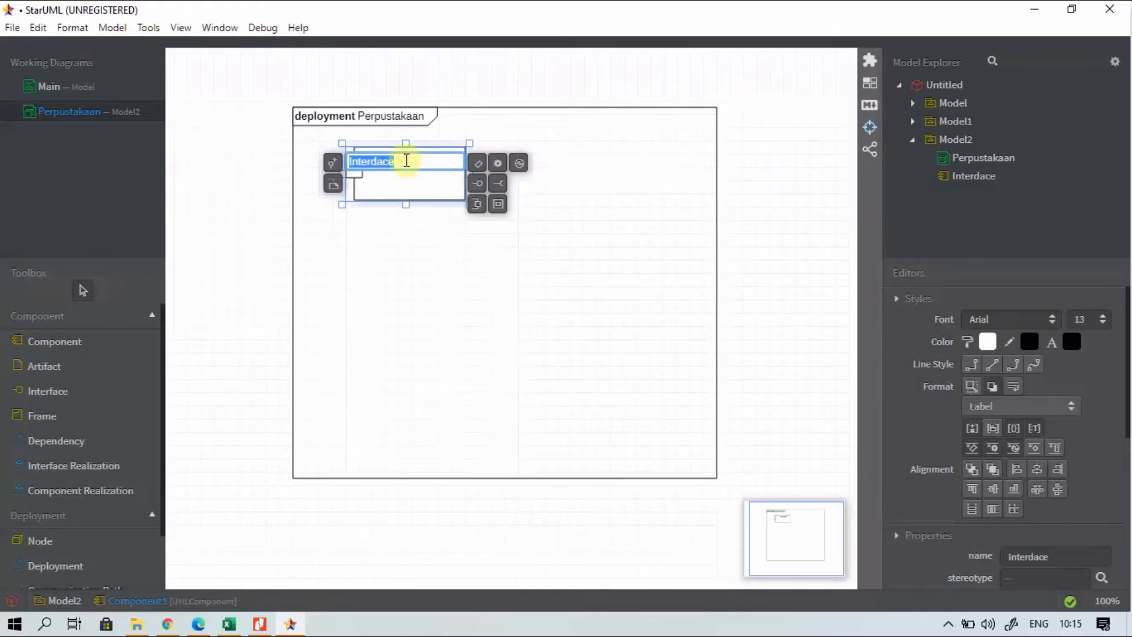
left_click(385, 164)
key("BackSpace")
type("f")
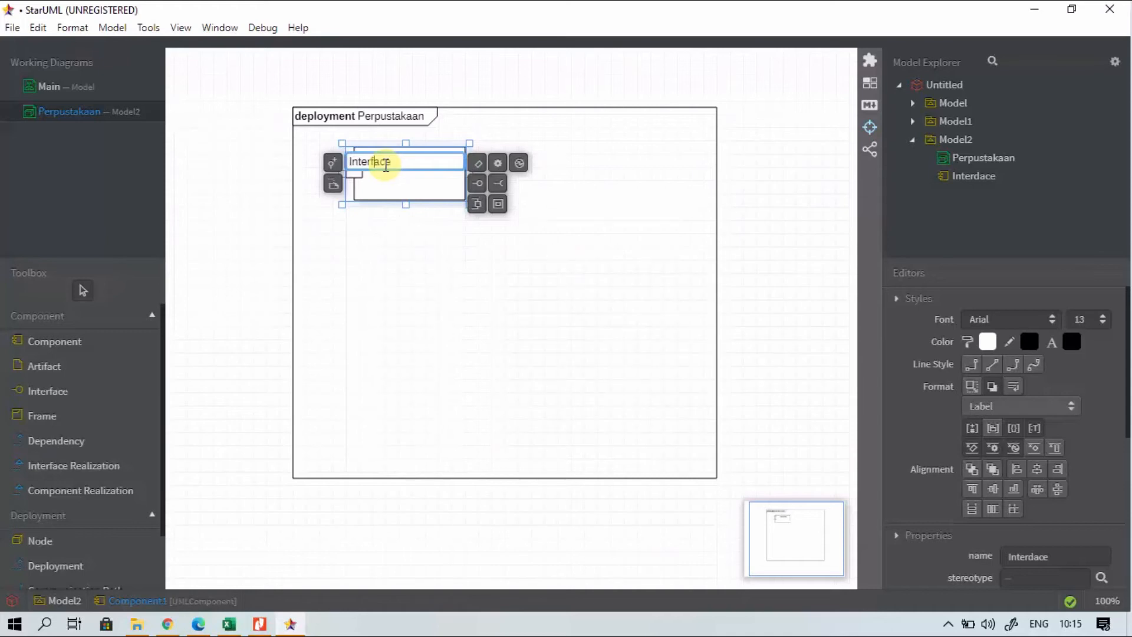
left_click(403, 199)
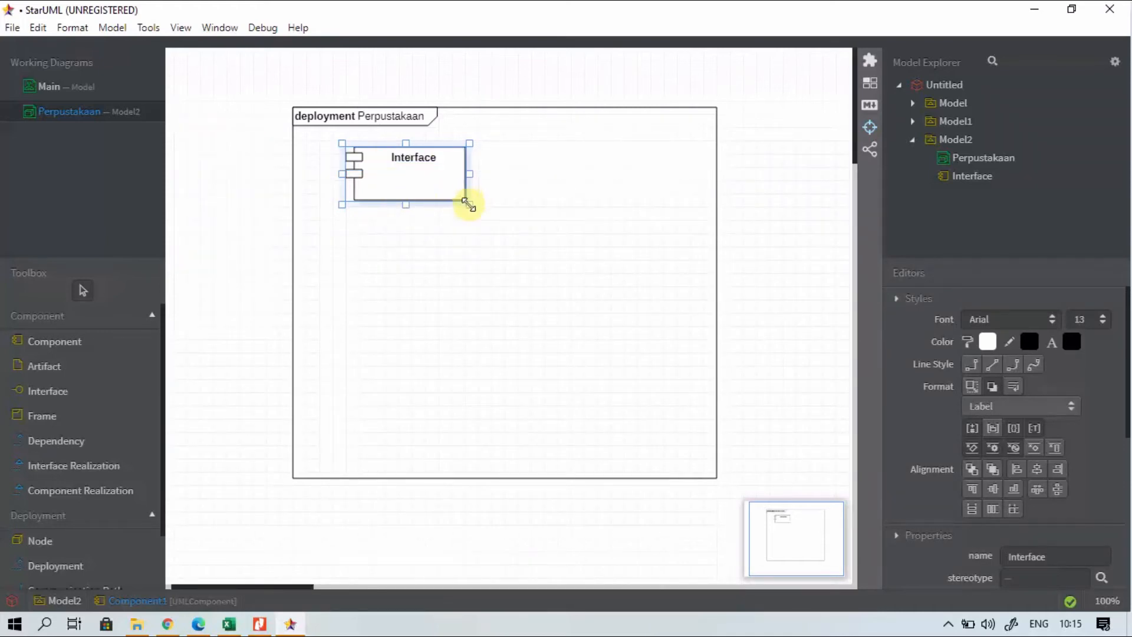
- Enlarge the Interface component further and move it closer to the frame's upper-left corner
left_click_drag(485, 219, 491, 235)
left_click_drag(403, 185, 364, 178)
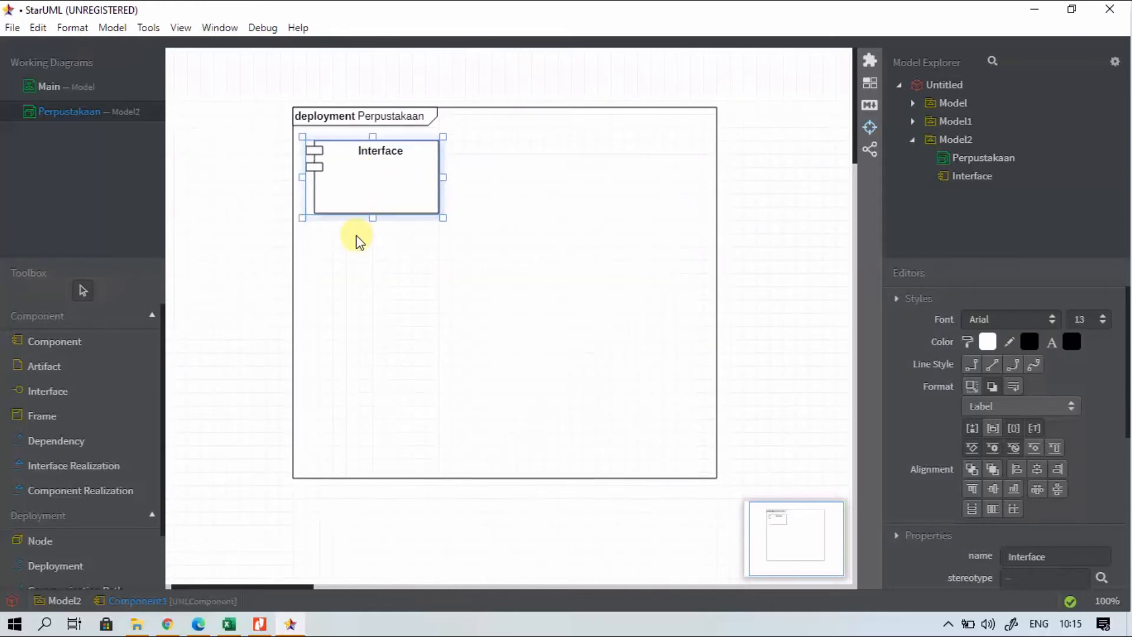
- Shift the Interface component slightly closer to the upper edge of the Perpustakaan frame
double_click(359, 185)
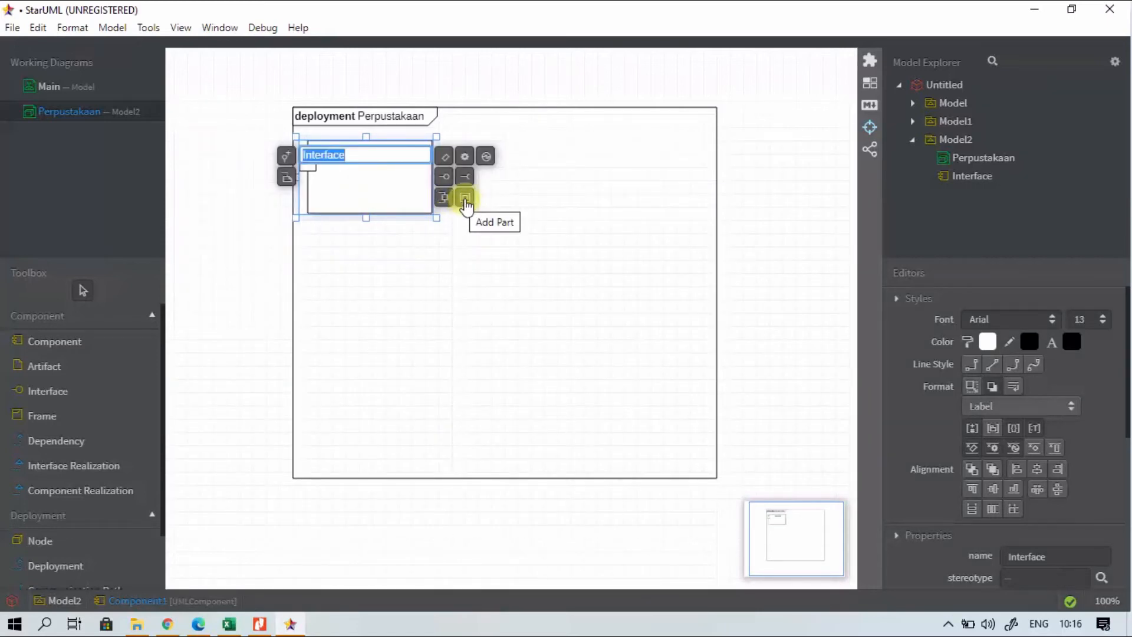
left_click(441, 221)
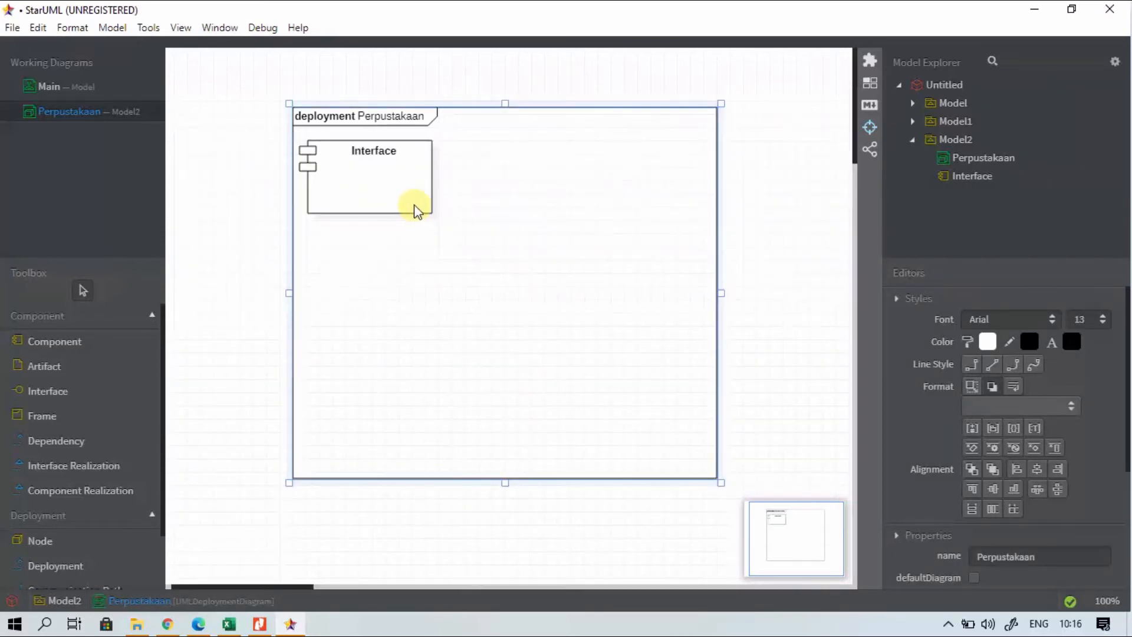
double_click(417, 212)
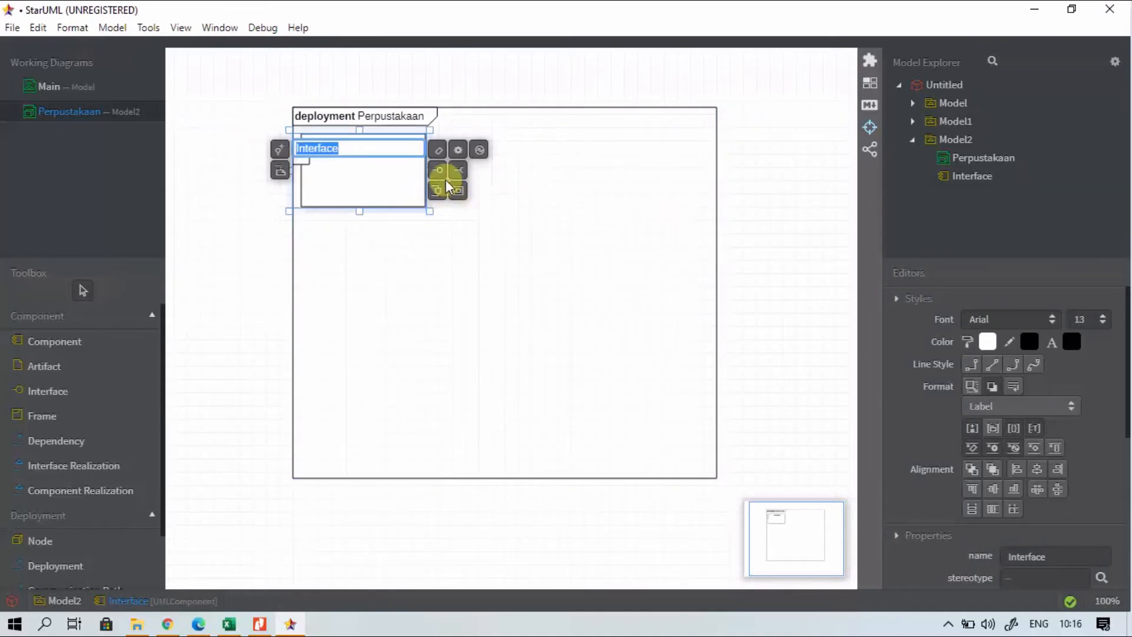
left_click(382, 223)
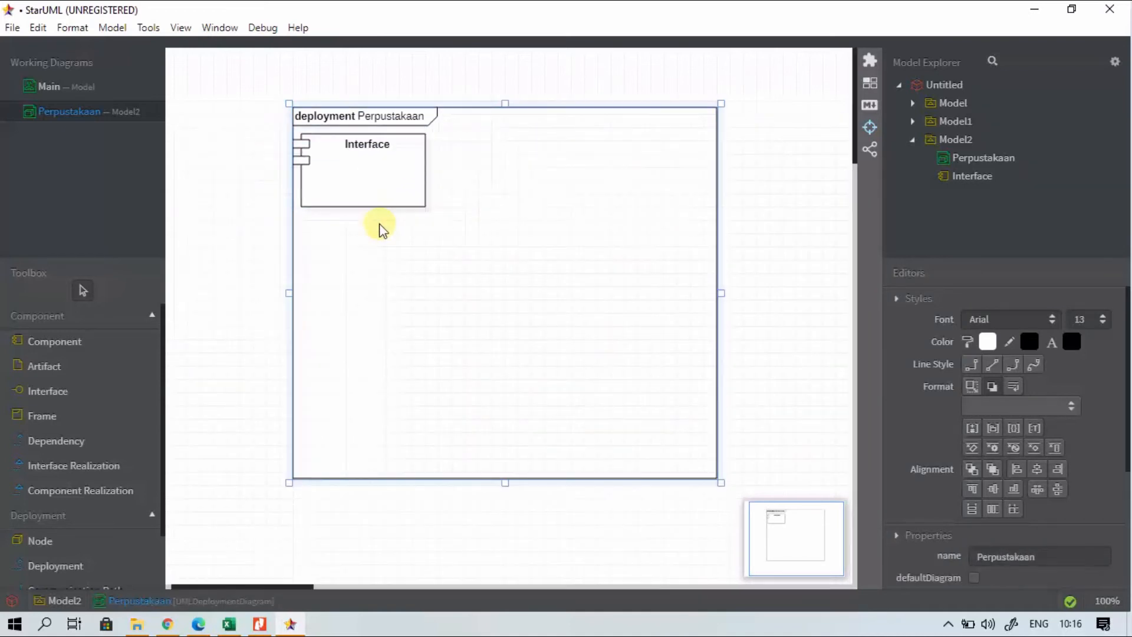
left_click(384, 181)
left_click_drag(385, 185, 398, 185)
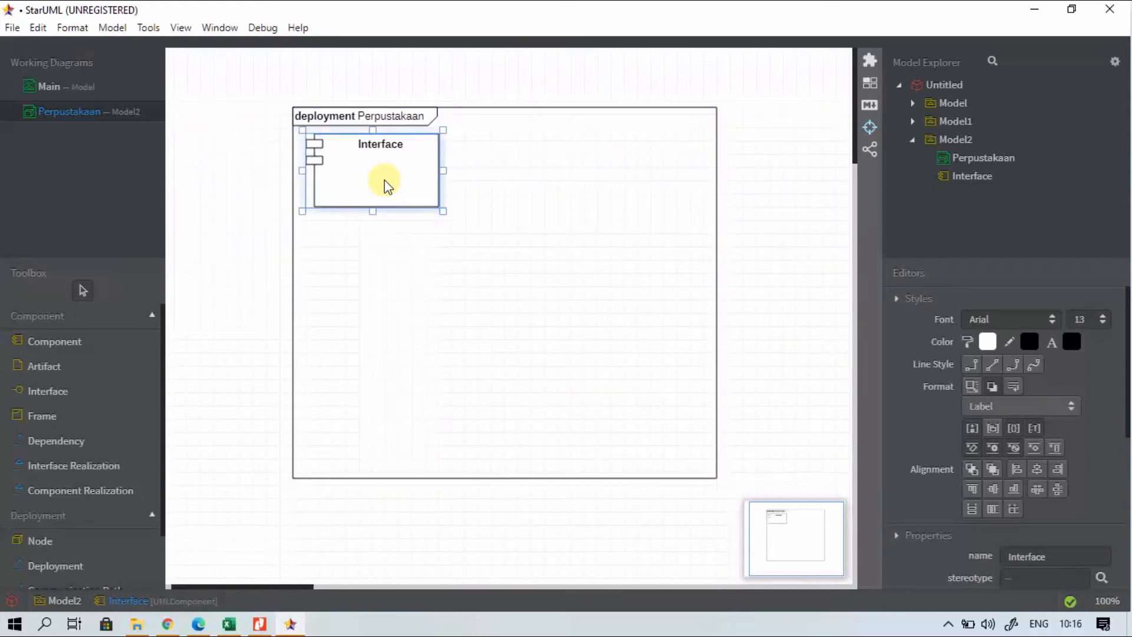
- Add a provided interface beside the Interface component and name it Profile Perpustakaan
double_click(416, 185)
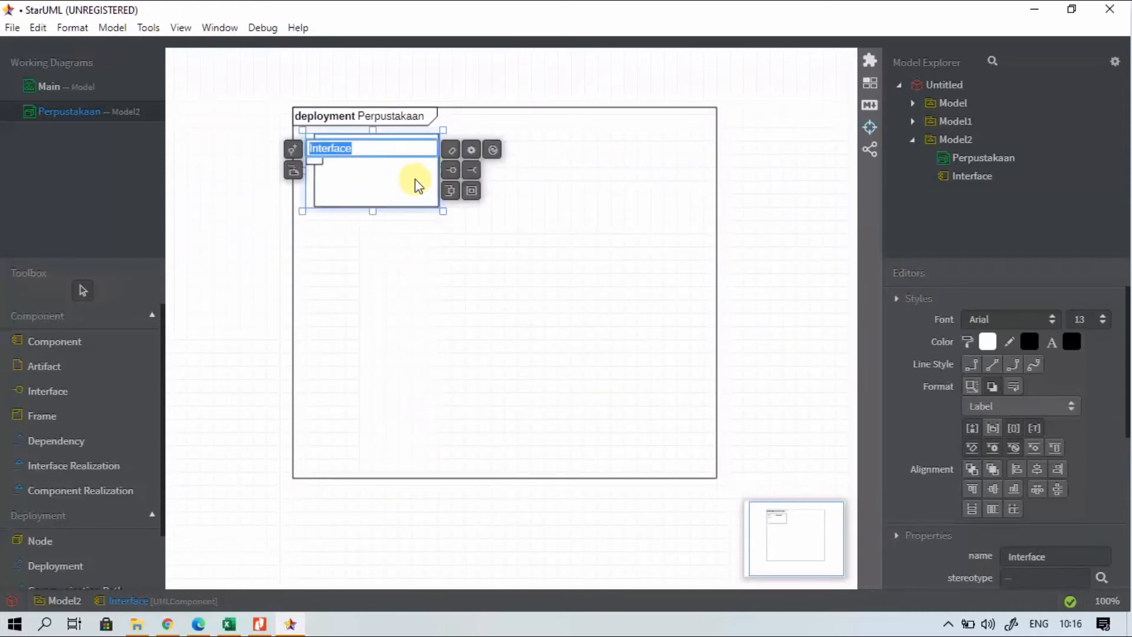
left_click(452, 173)
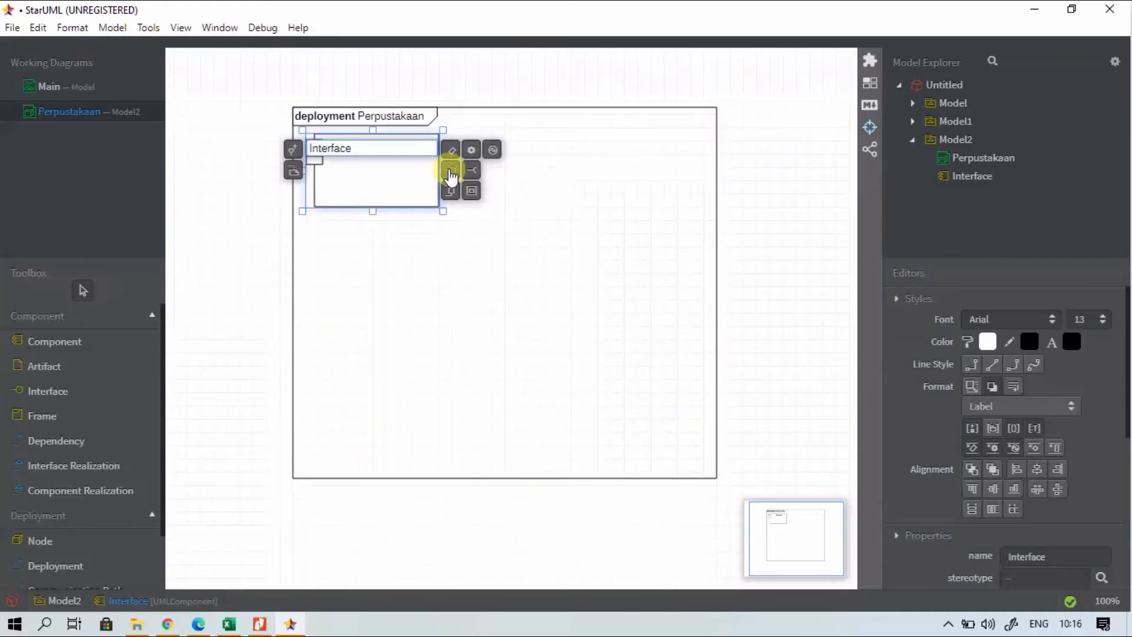
left_click_drag(347, 75, 516, 182)
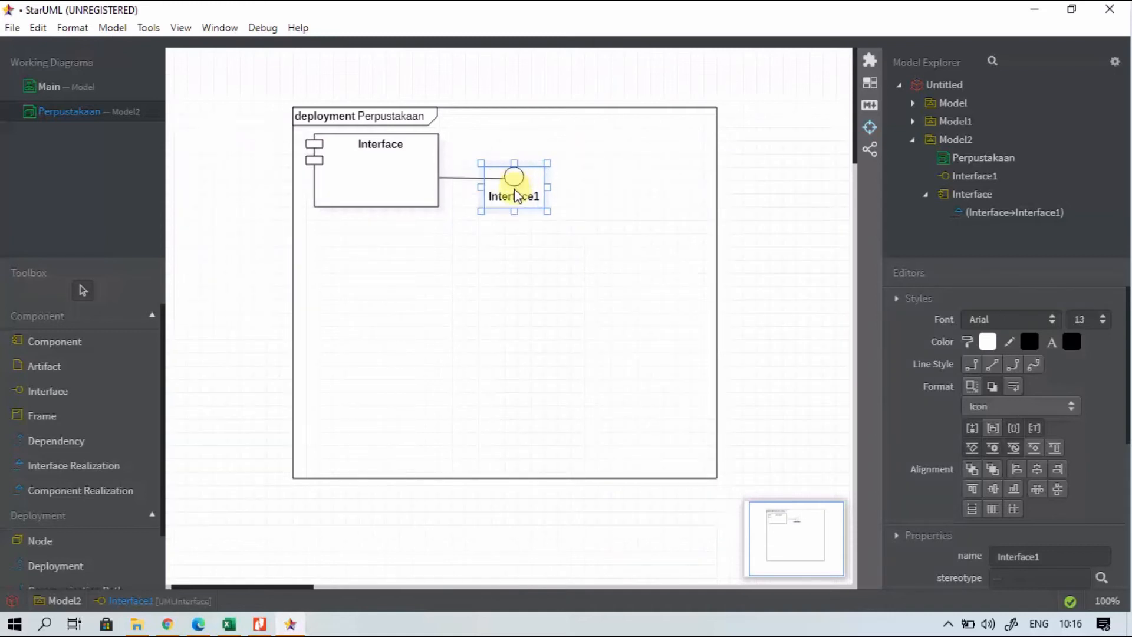
double_click(515, 195)
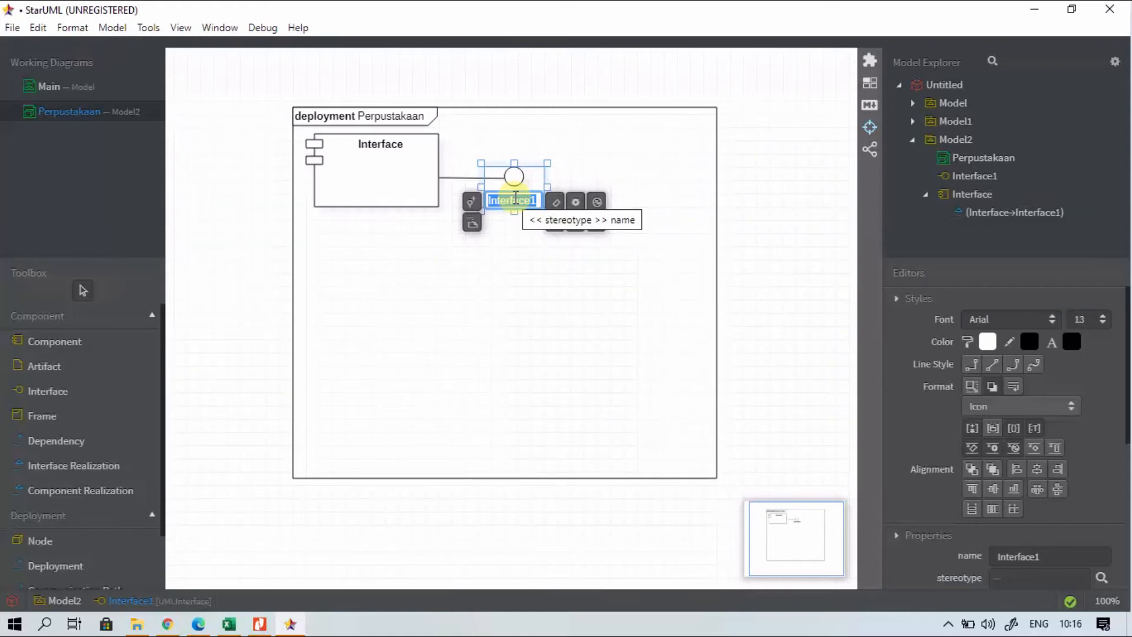
type("Profile")
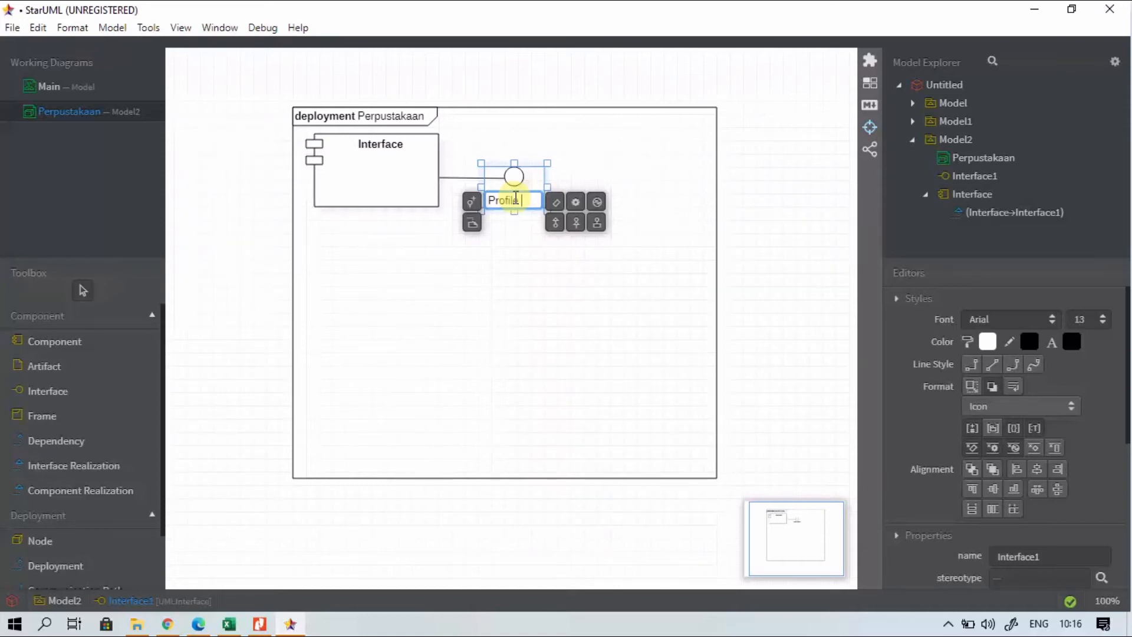
type(" Perpustakaan")
key("Return")
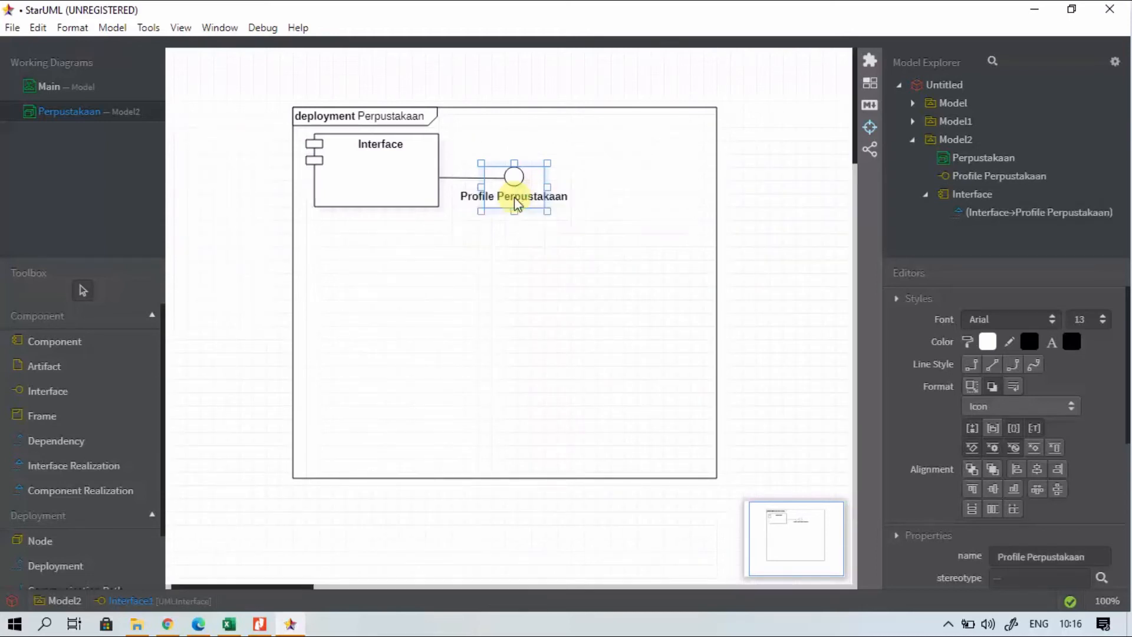
left_click(601, 247)
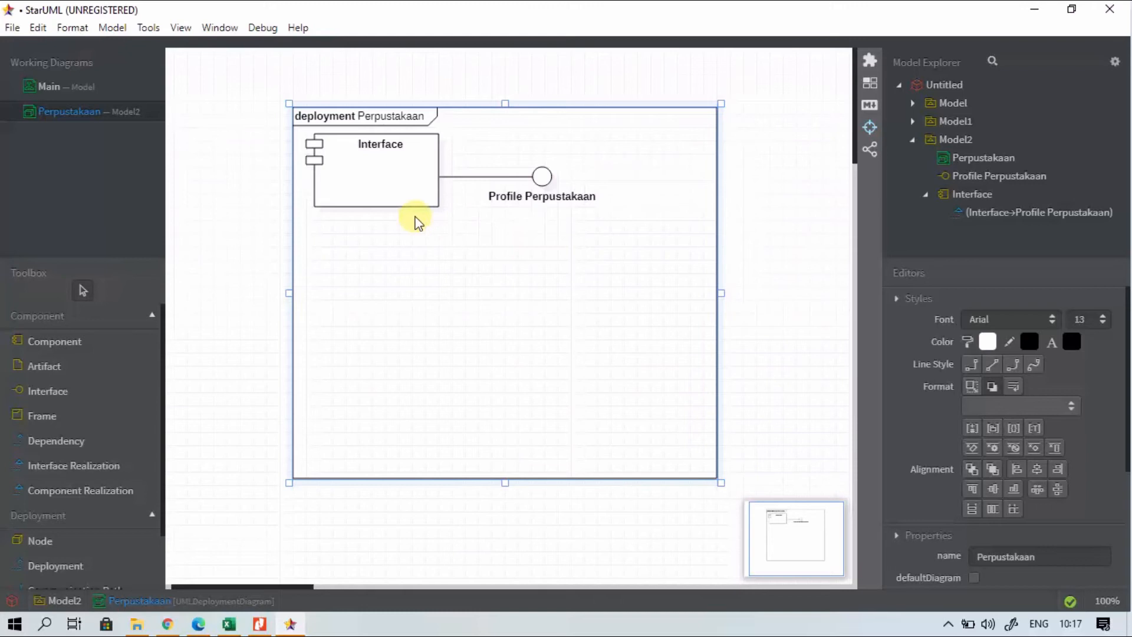
- Enlarge the Interface component slightly and lower the Profile Perpustakaan interface to level its connector
left_click(368, 175)
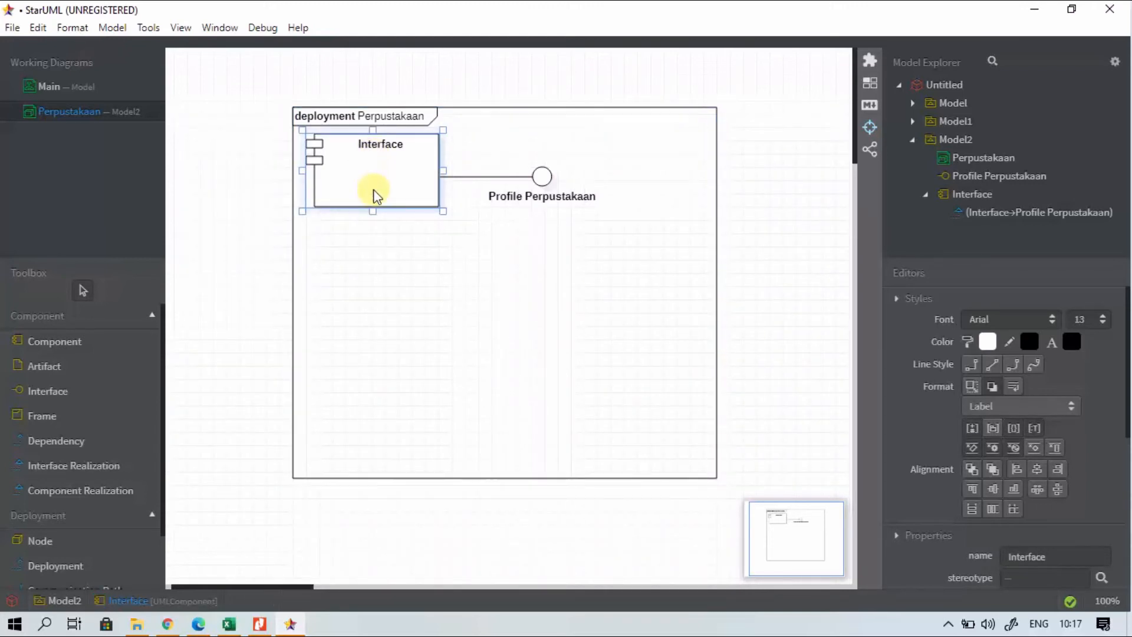
left_click_drag(441, 210, 454, 224)
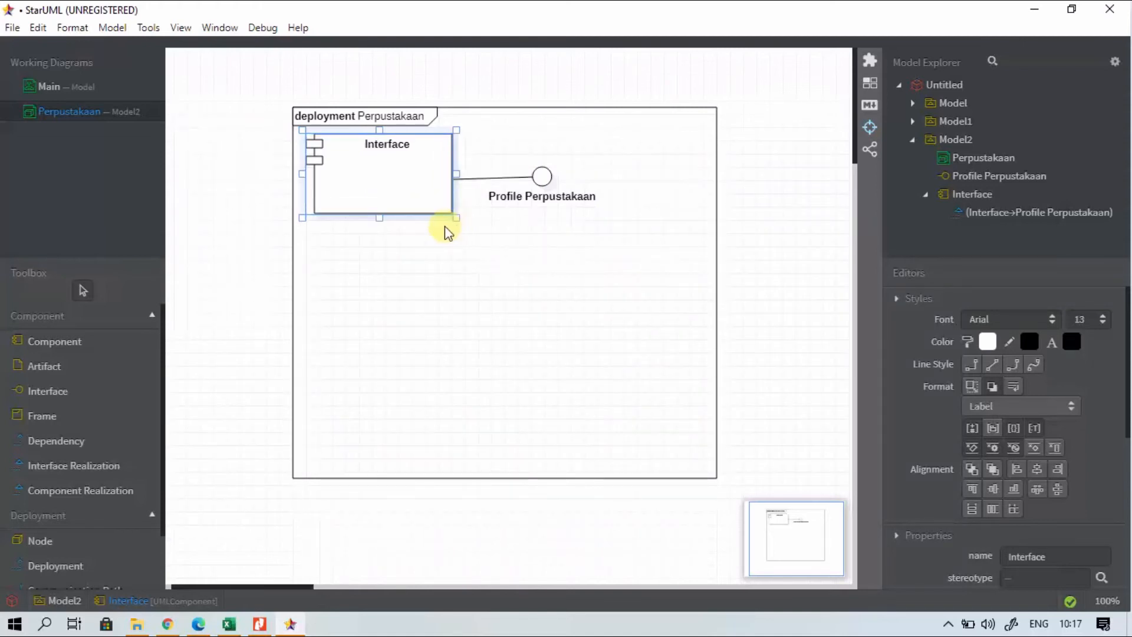
left_click(543, 181)
left_click_drag(543, 182, 544, 183)
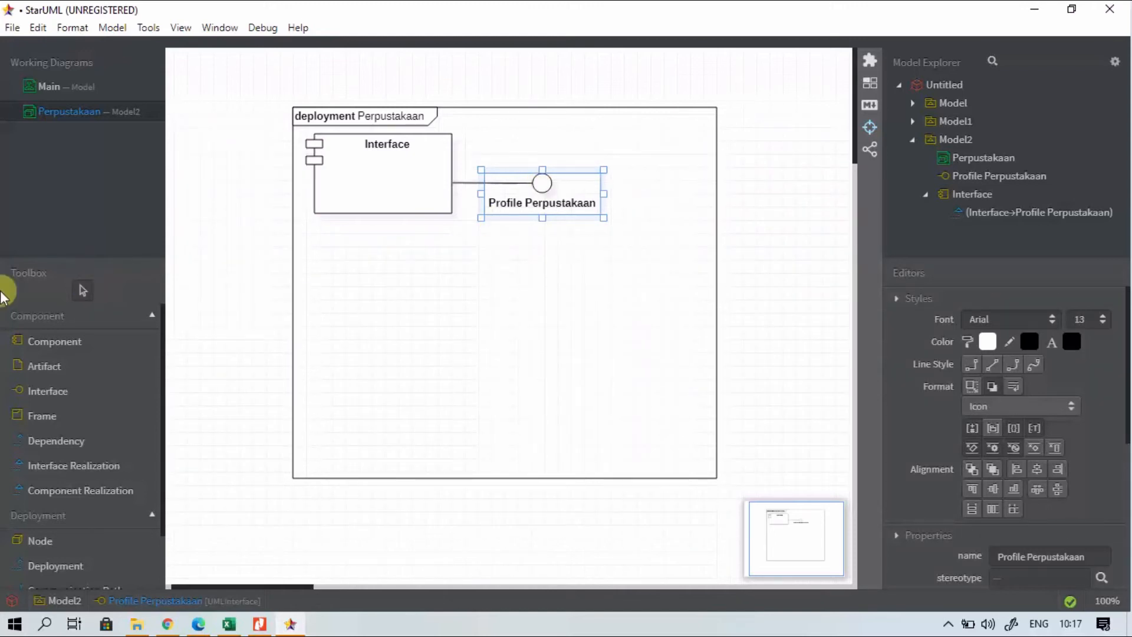
- Add a component named Bisnis Proses below the Interface component and enlarge it to a similar size
left_click(47, 343)
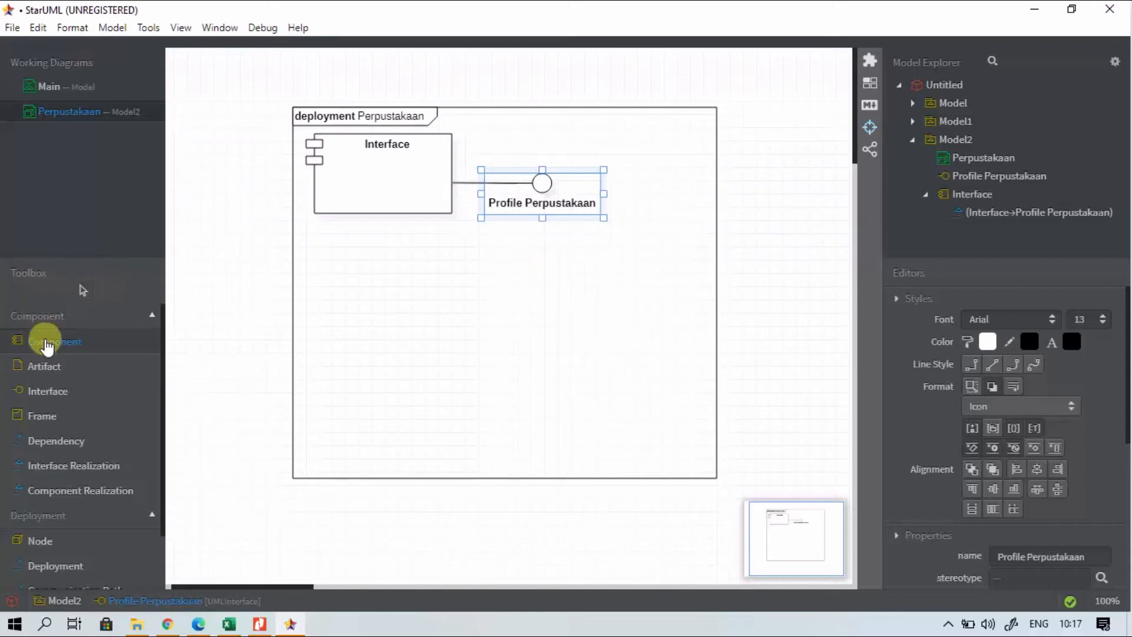
left_click(351, 288)
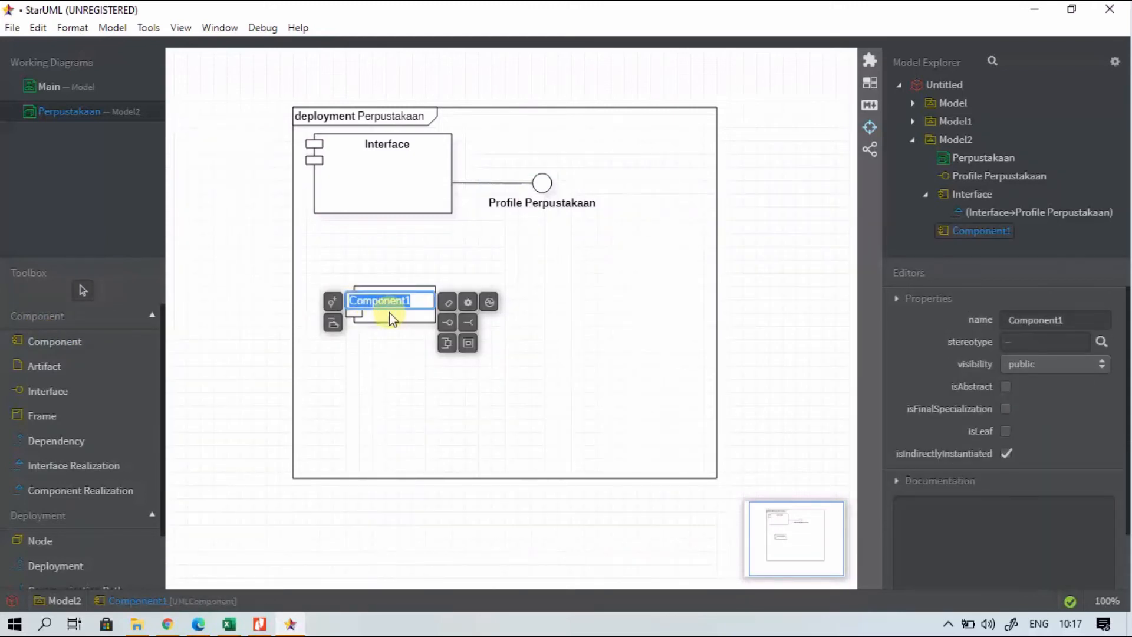
type("Bisnis Proses")
left_click(397, 347)
left_click_drag(392, 310, 457, 332)
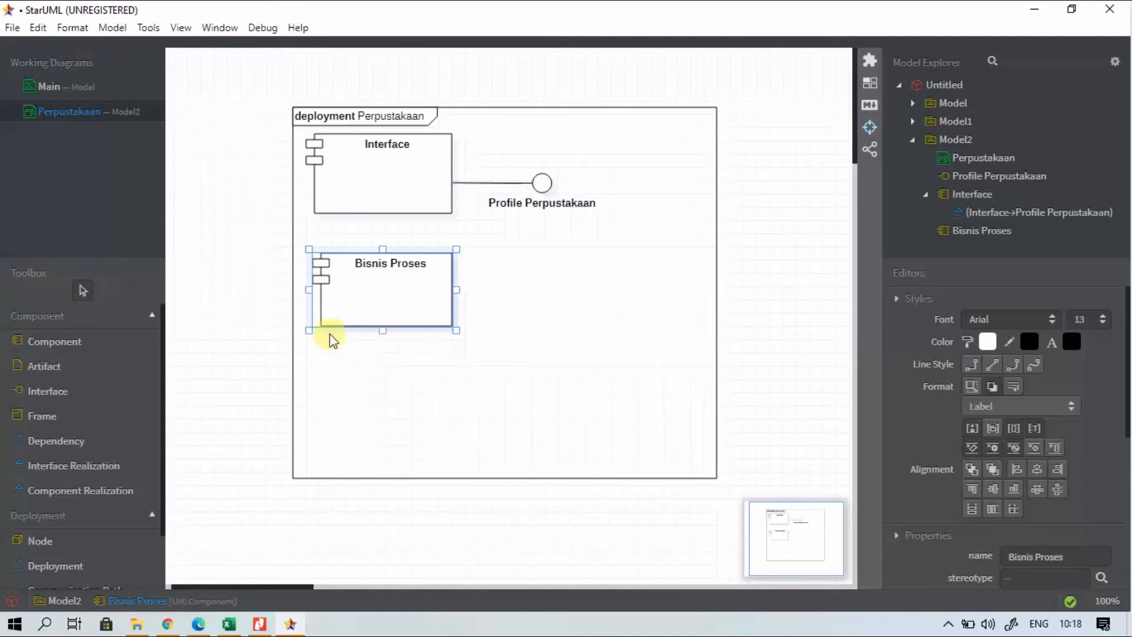
left_click(366, 345)
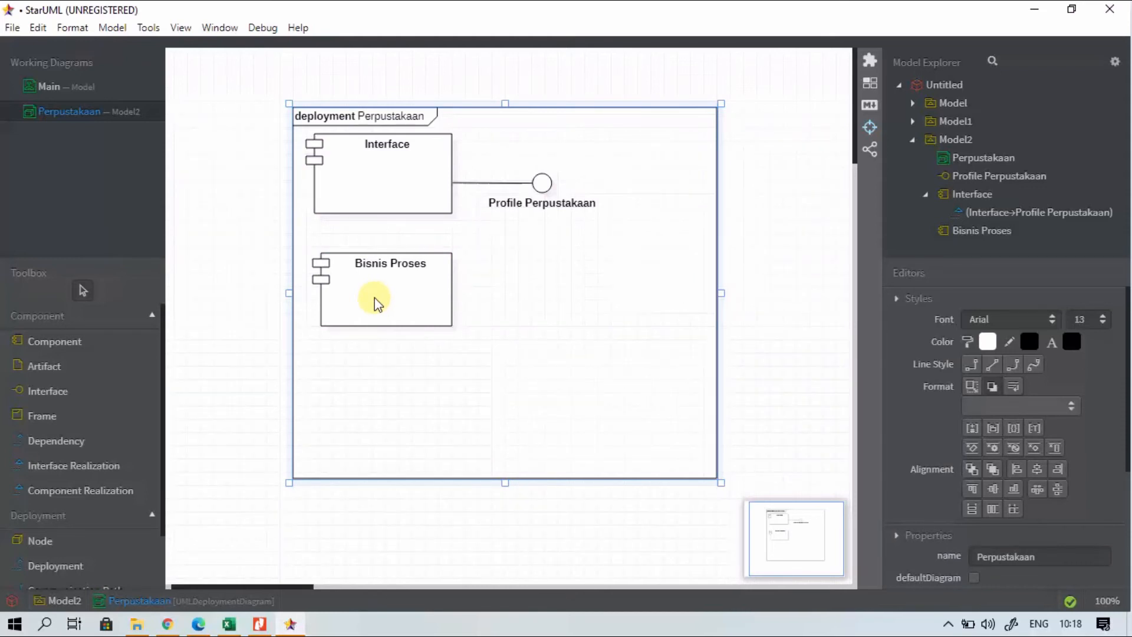
- Add a component named Data below Bisnis Proses and enlarge it to a similar size
left_click(93, 341)
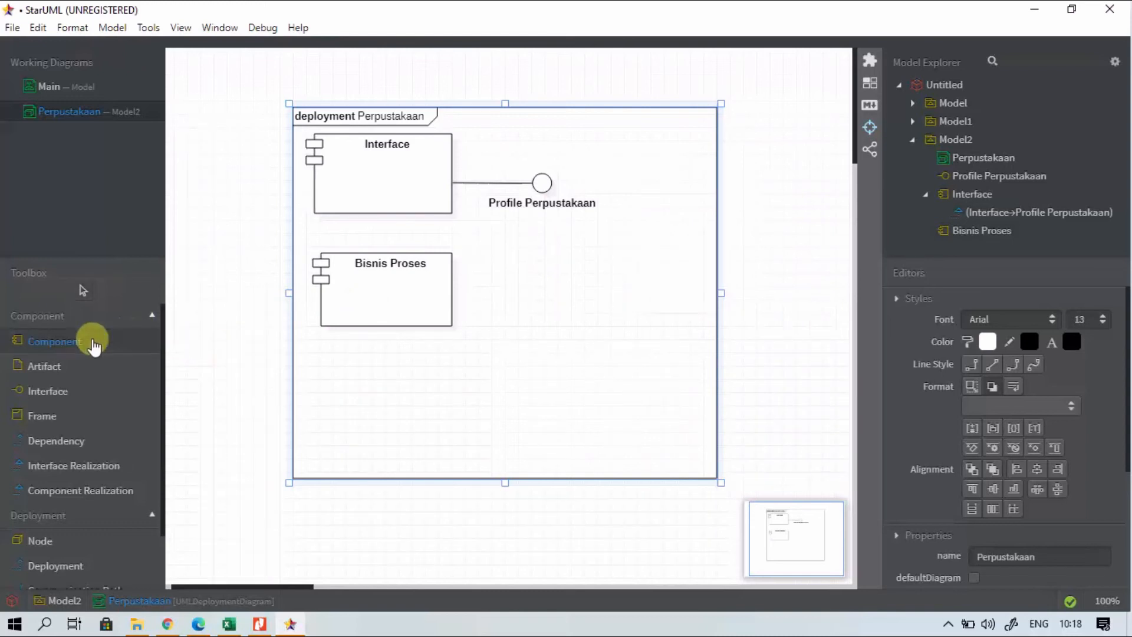
left_click(331, 391)
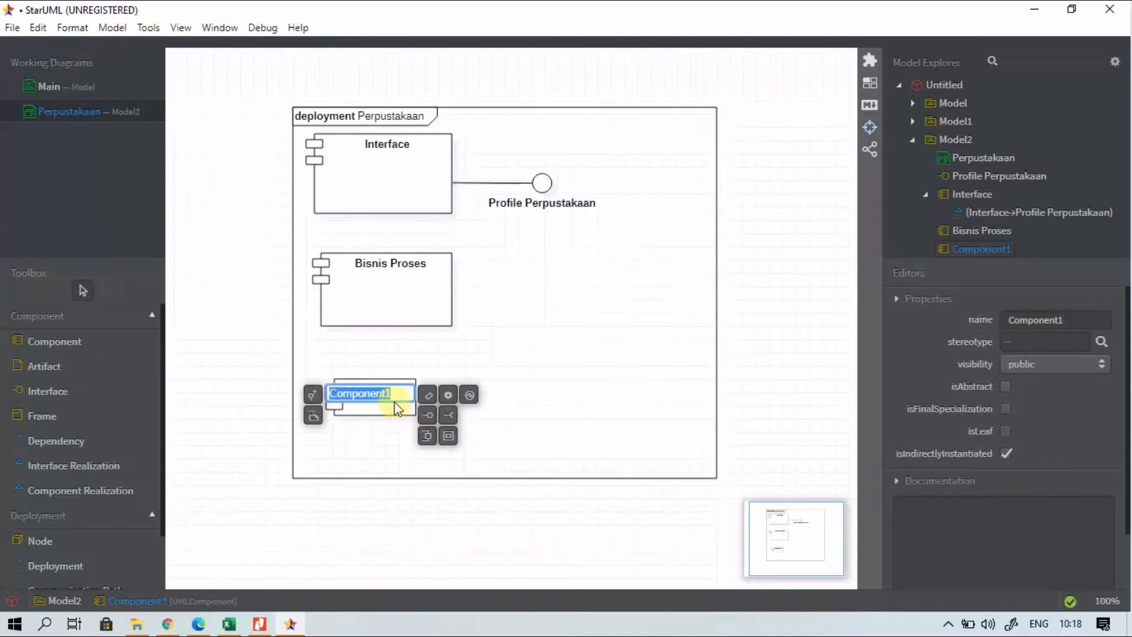
type("Data")
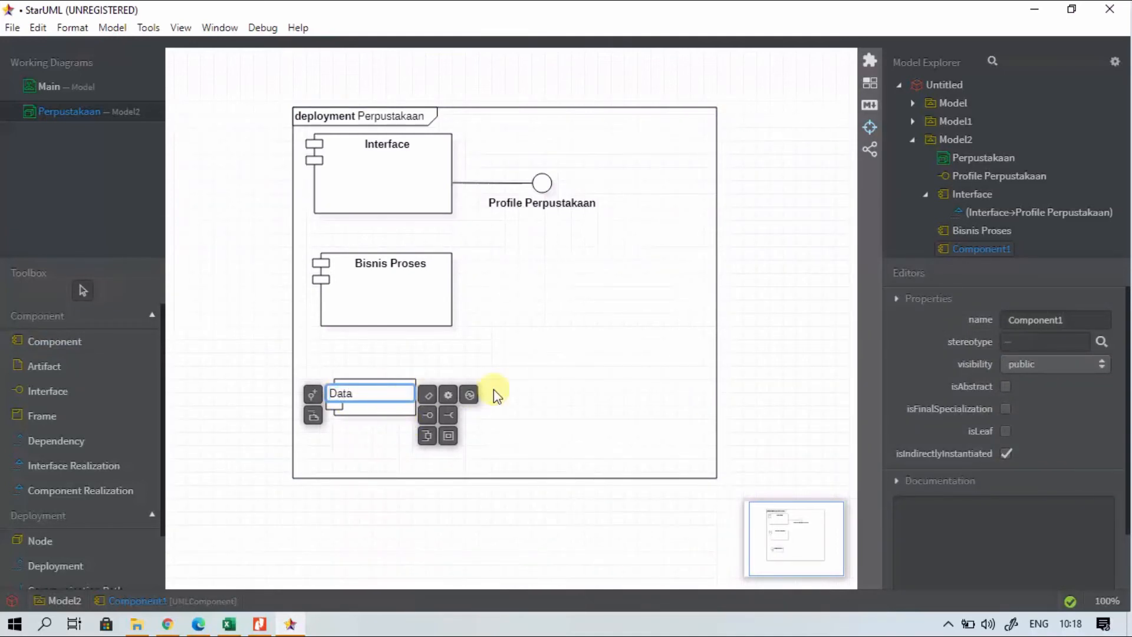
left_click(487, 406)
left_click(401, 411)
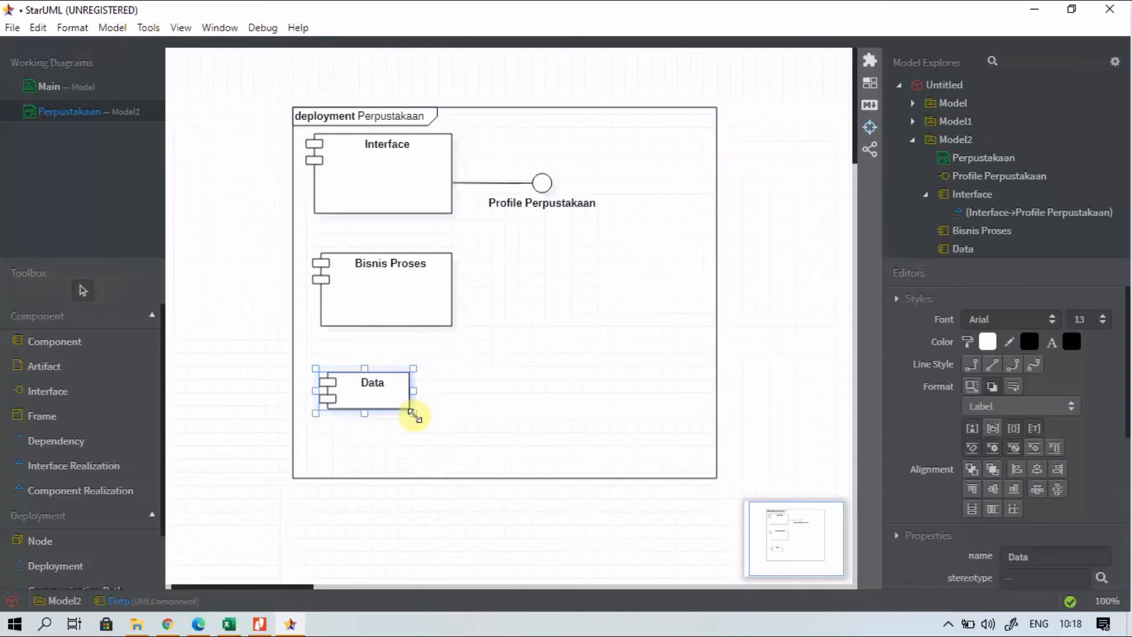
left_click_drag(453, 456, 463, 466)
left_click_drag(387, 464, 387, 451)
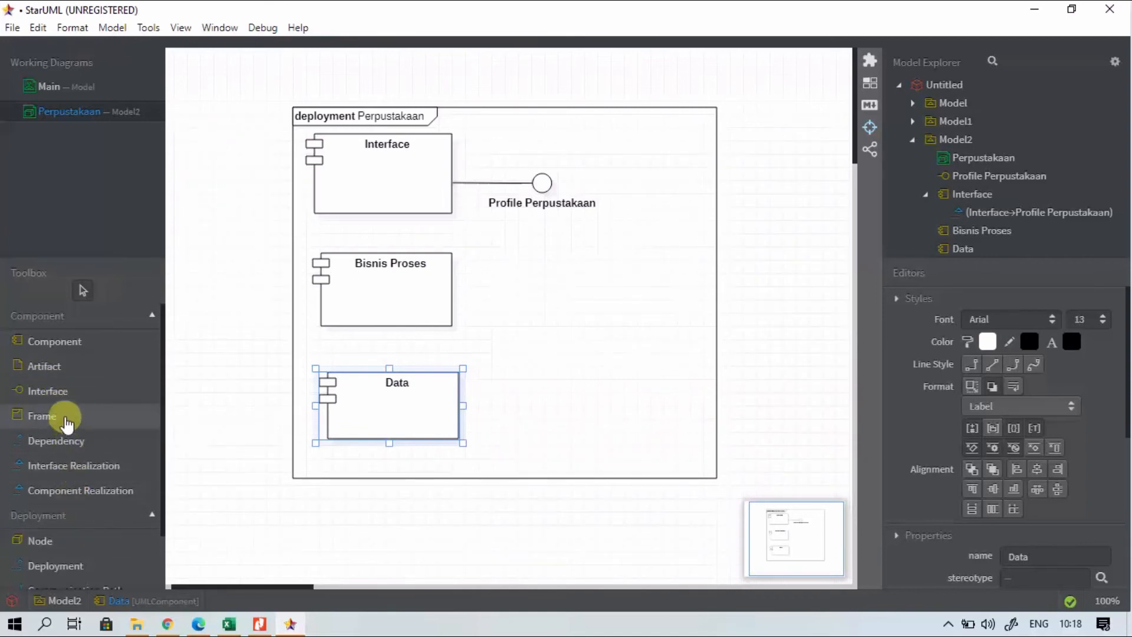
- Add a component named Security near the frame's right edge, level with Bisnis Proses, and move it inside the frame
left_click(59, 342)
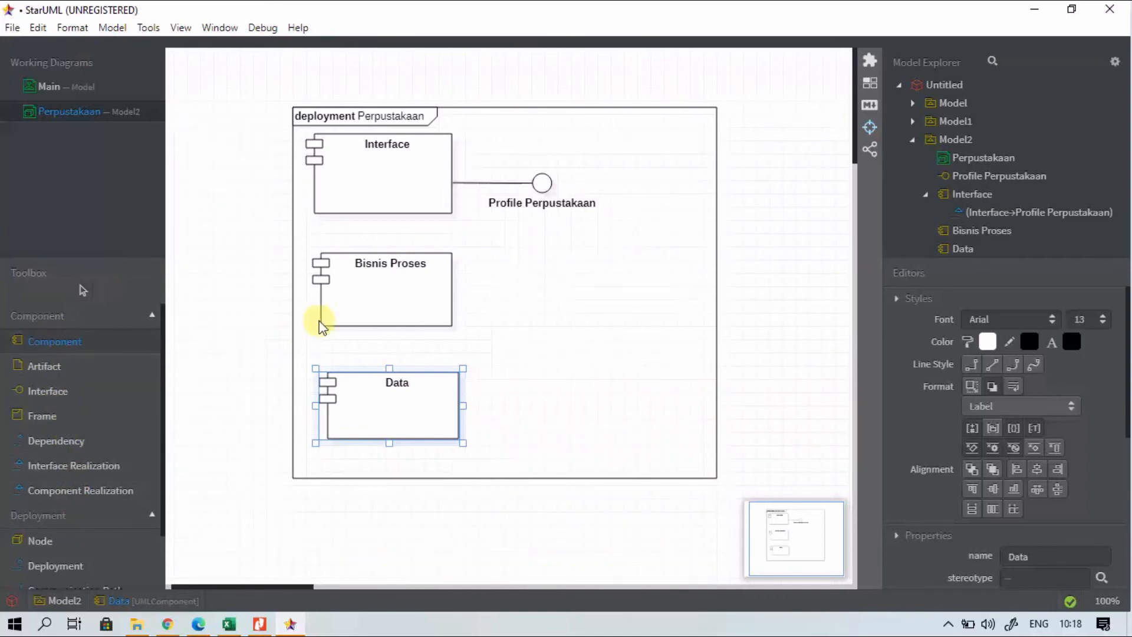
left_click(653, 296)
key("BackSpace")
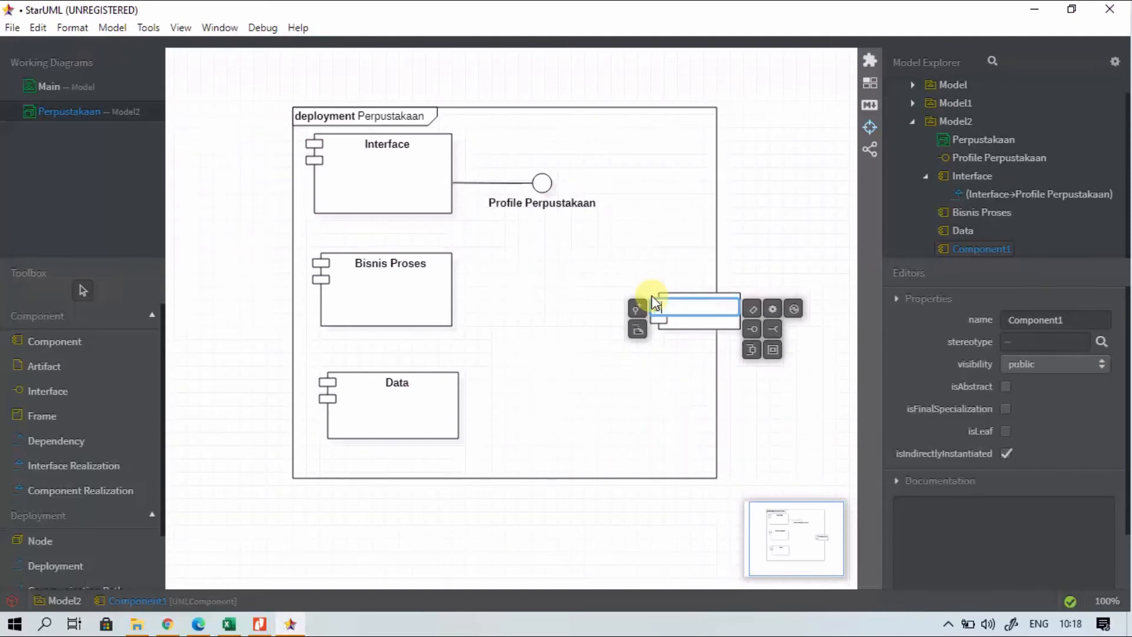
type("Security")
left_click(655, 410)
left_click_drag(687, 317, 644, 302)
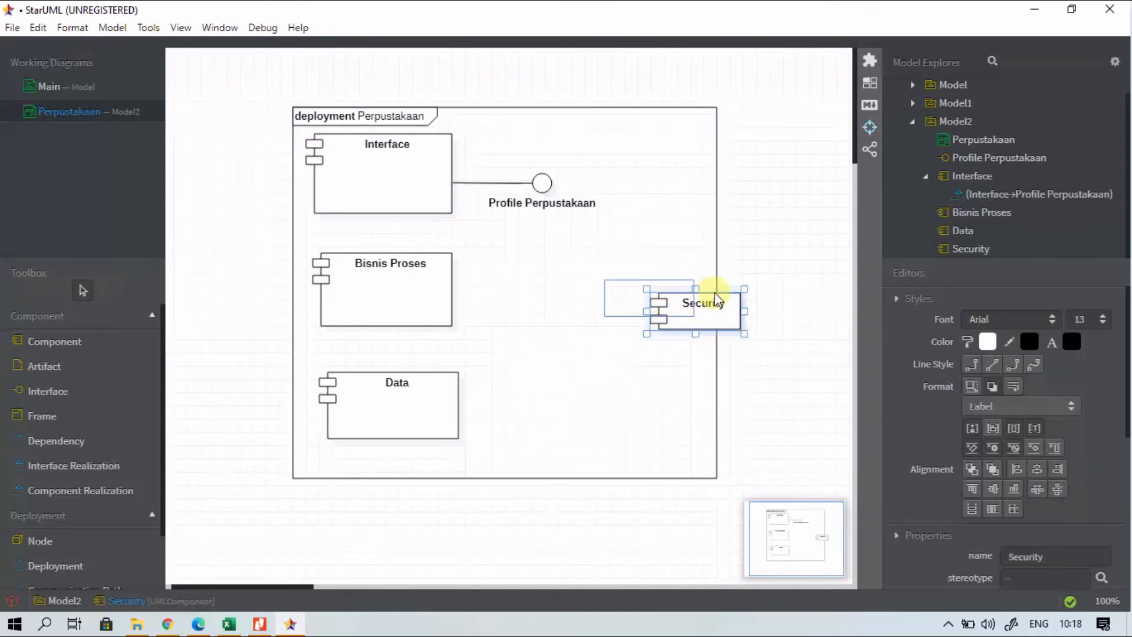
- Widen the Perpustakaan frame to the right, then enlarge the Security component and align it roughly with Bisnis Proses
left_click(717, 291)
left_click_drag(721, 293, 775, 289)
left_click(668, 303)
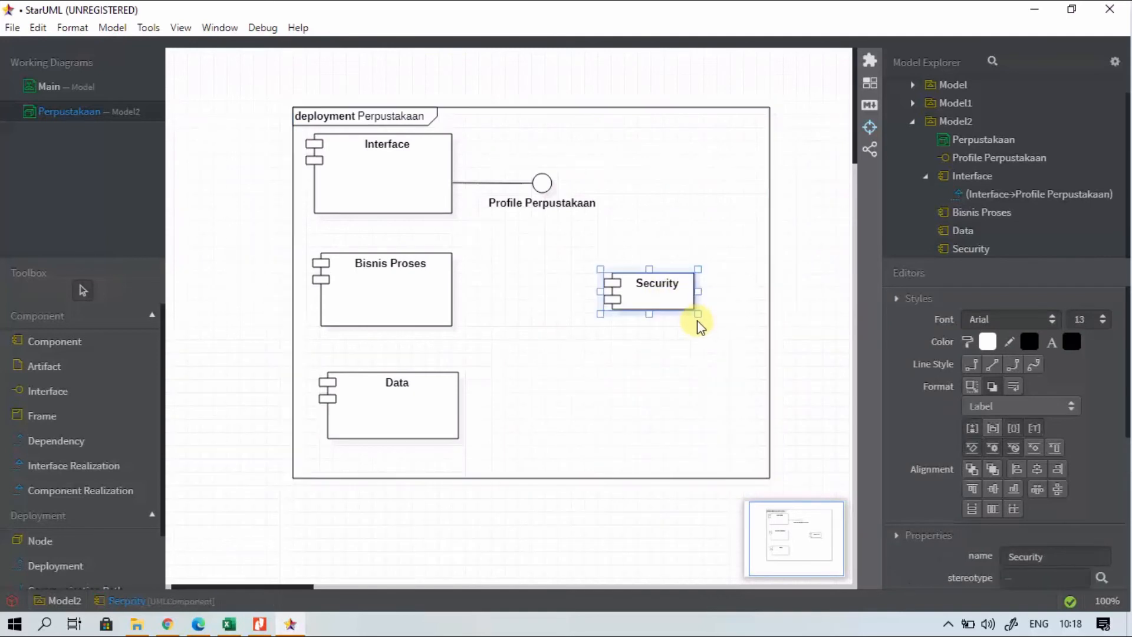
left_click_drag(709, 327, 726, 347)
left_click_drag(679, 315, 693, 290)
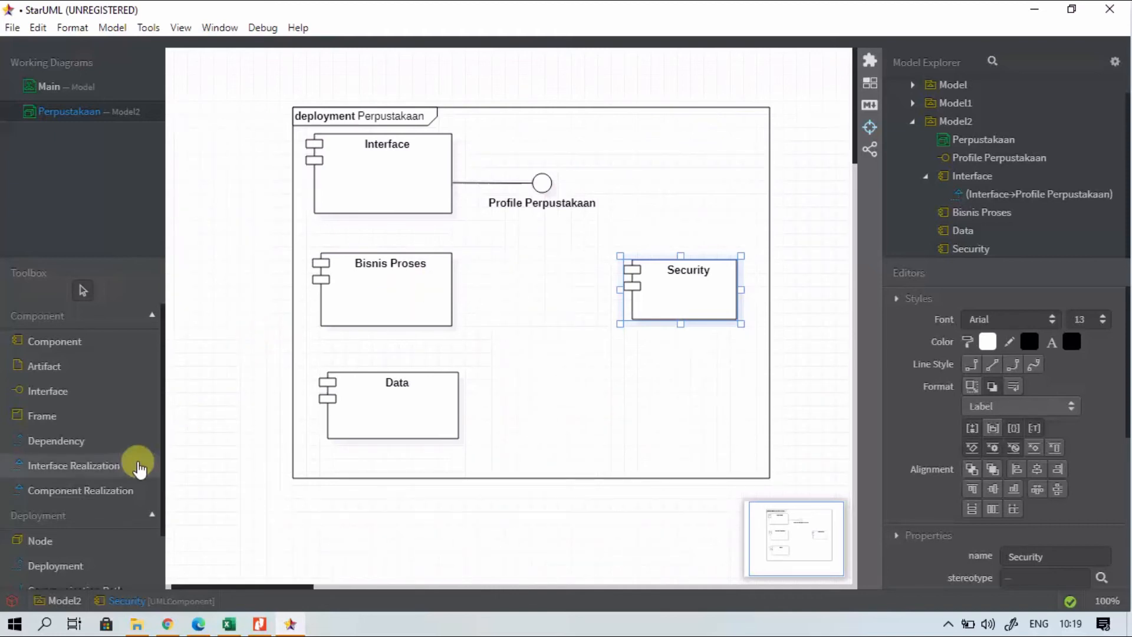
- Draw a dependency from the Data component to Bisnis Proses and reroute it as a nearly straight vertical arrow
scroll(115, 483, "down", 1)
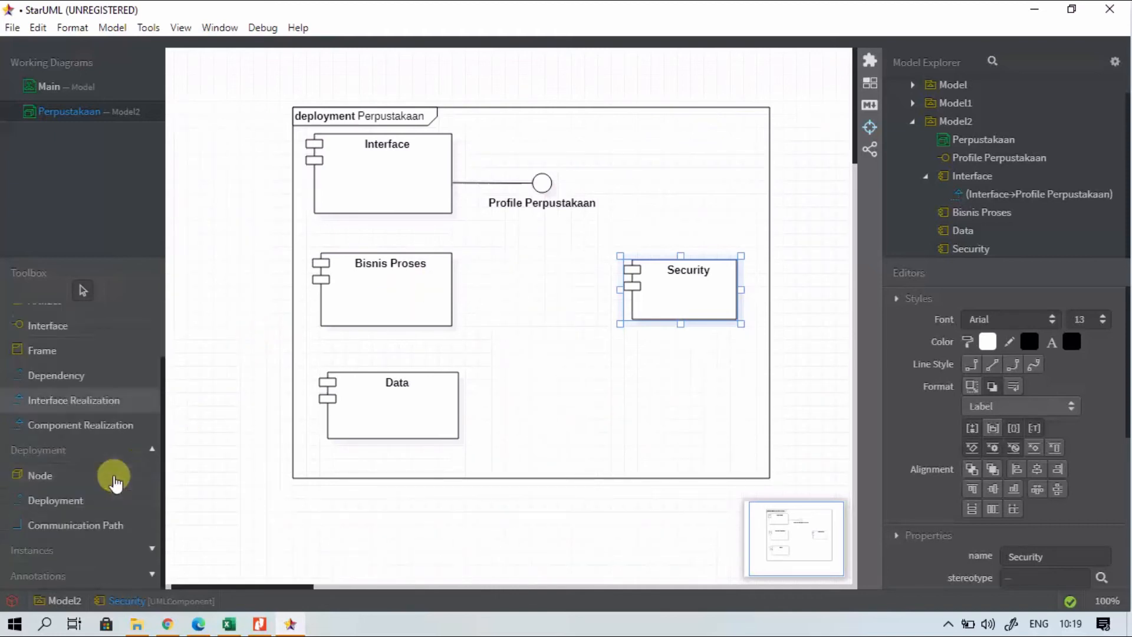
left_click(108, 523)
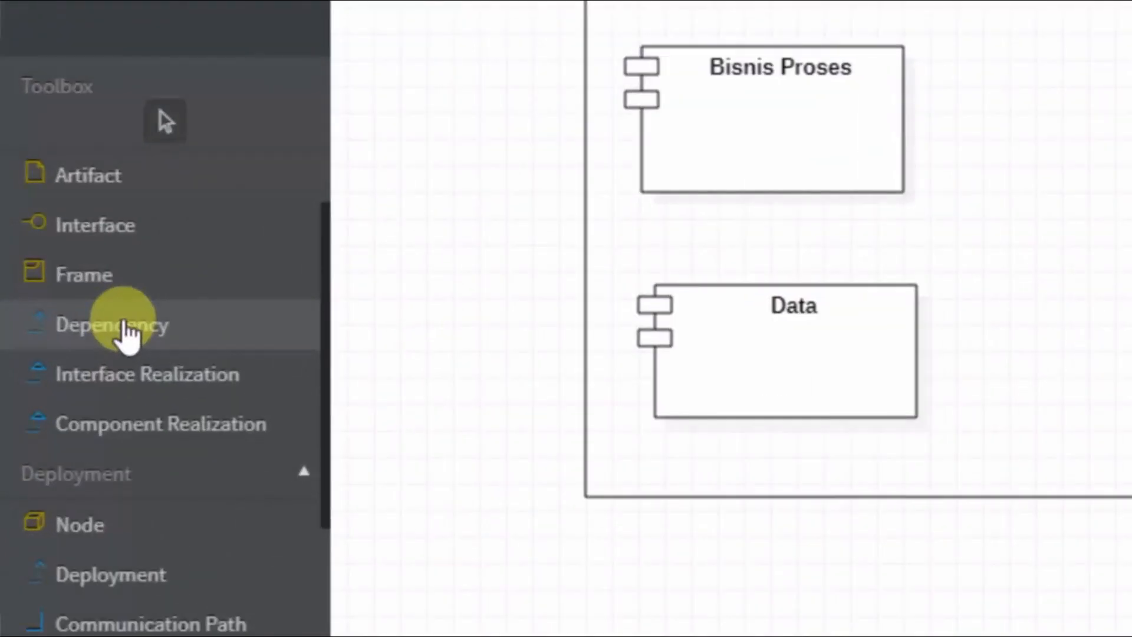
left_click(125, 324)
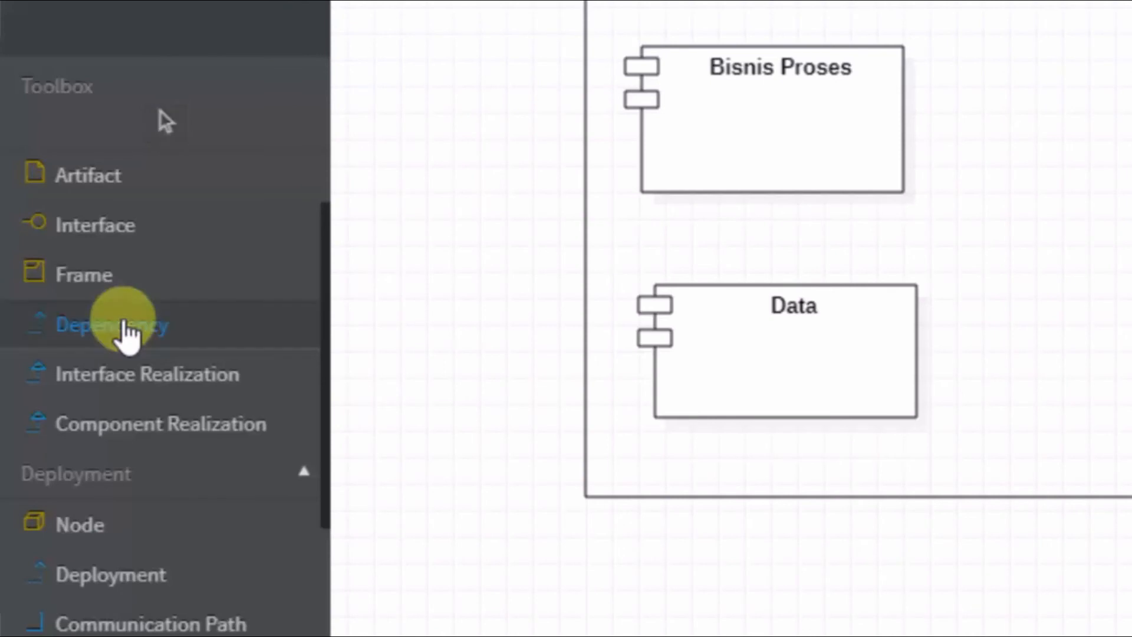
left_click(786, 361)
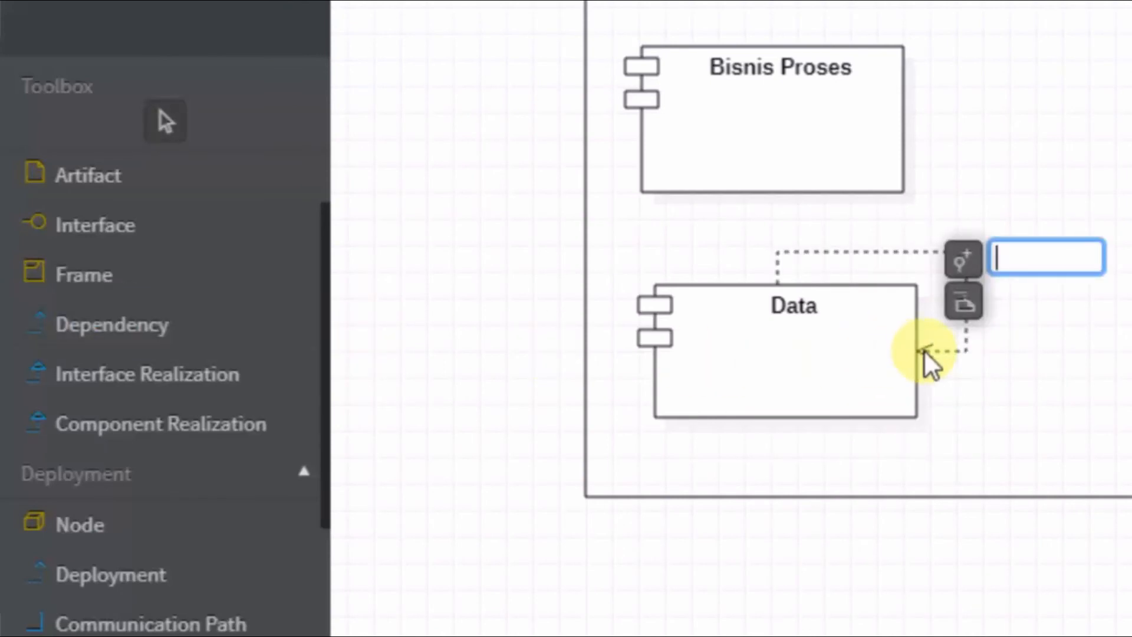
left_click_drag(770, 192, 747, 167)
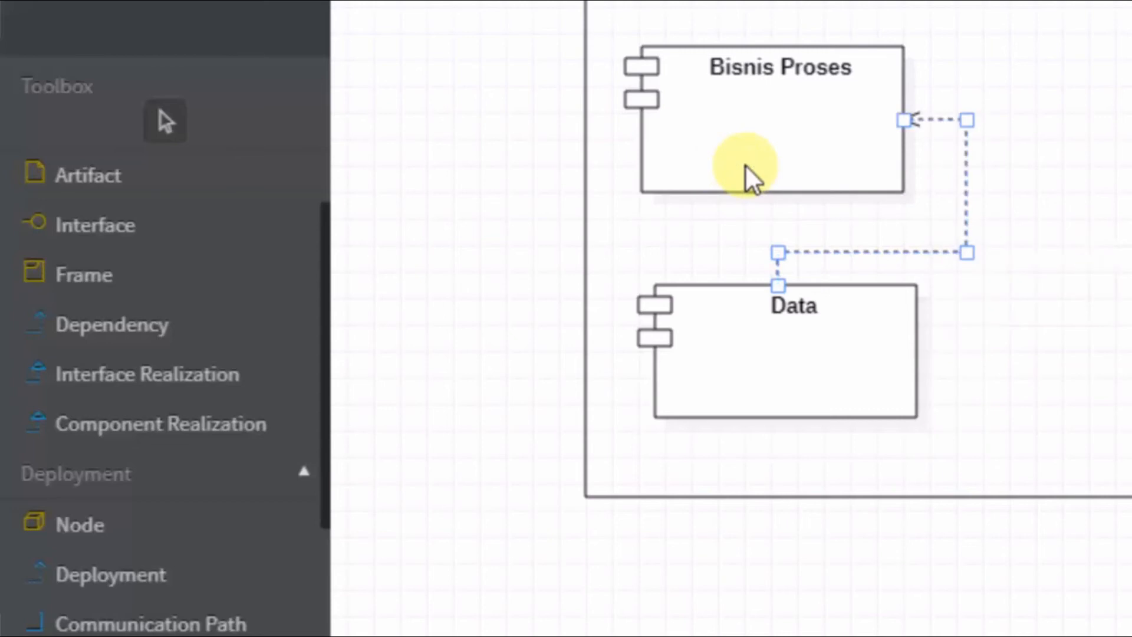
left_click_drag(943, 263, 779, 242)
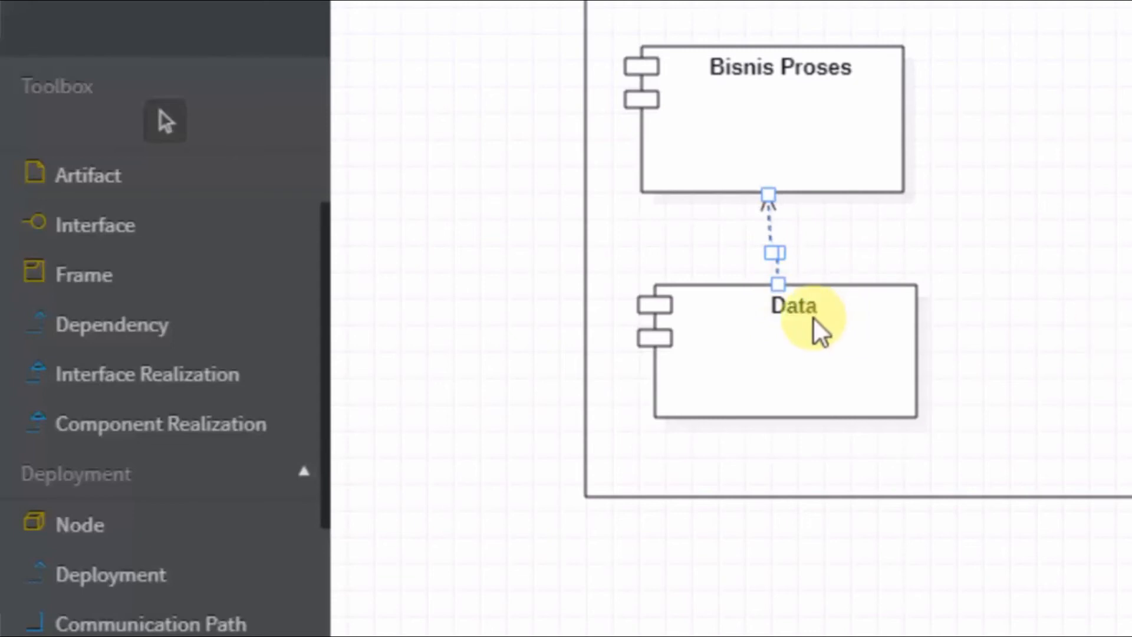
- Straighten the dependency arrow between Data and Bisnis Proses by removing its bend
left_click_drag(778, 285, 773, 288)
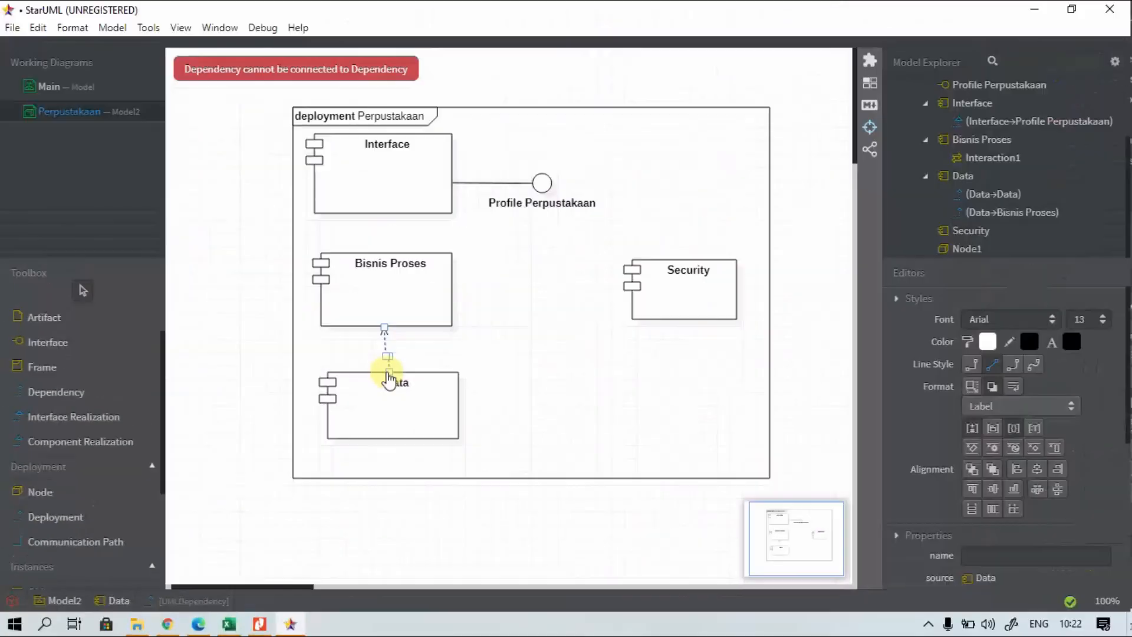
left_click_drag(384, 372, 386, 372)
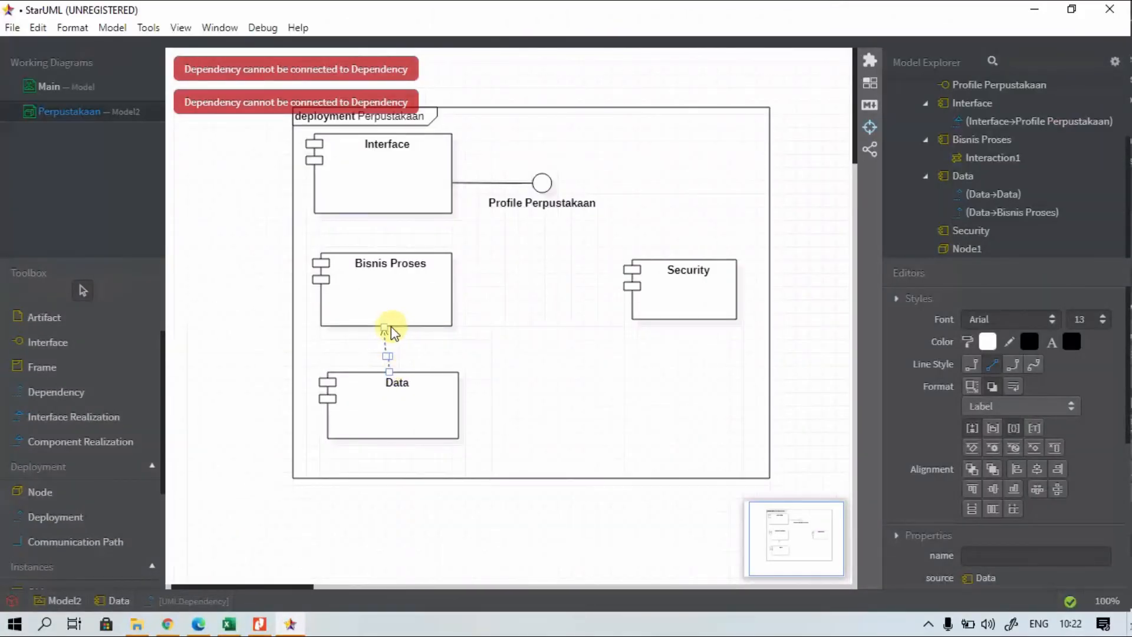
left_click_drag(385, 329, 396, 331)
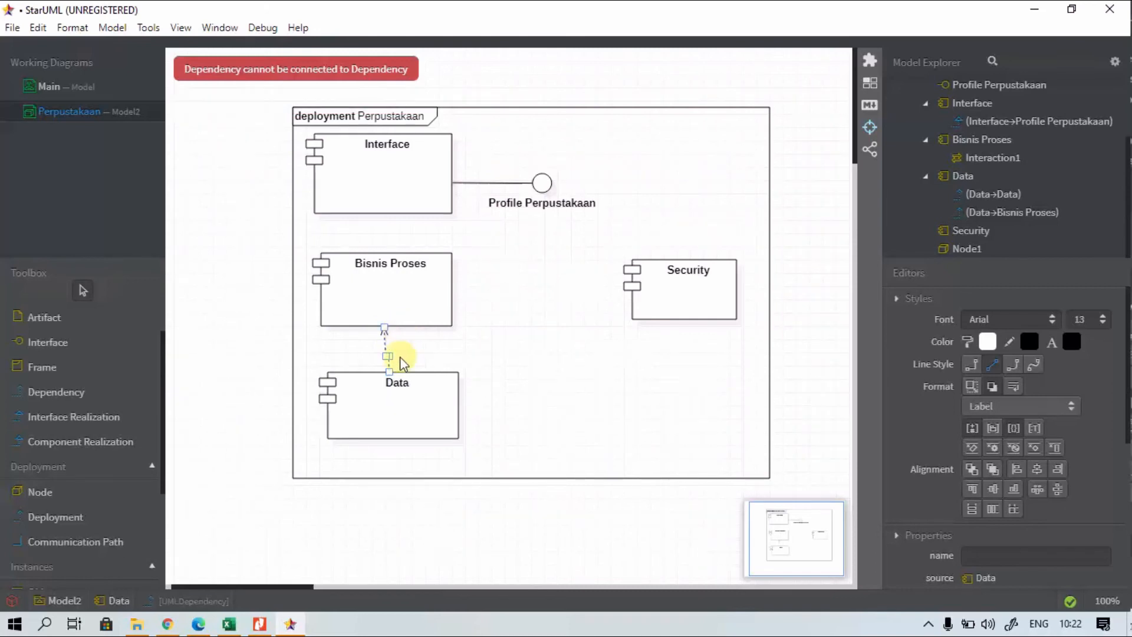
left_click(415, 414)
left_click_drag(417, 415, 411, 418)
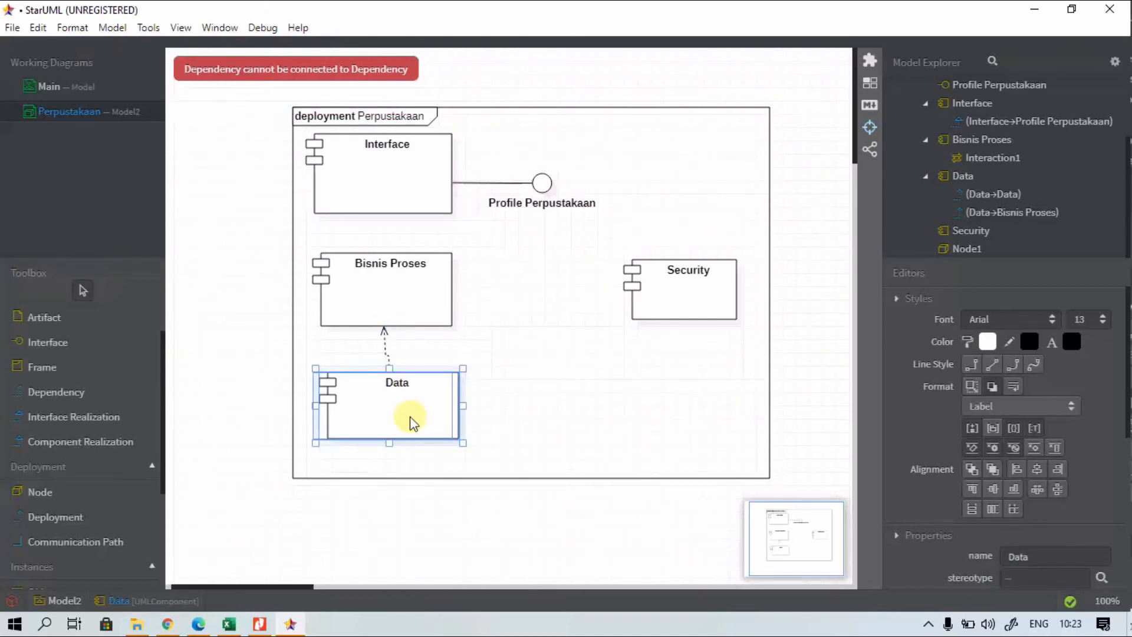
key("ctrl+z")
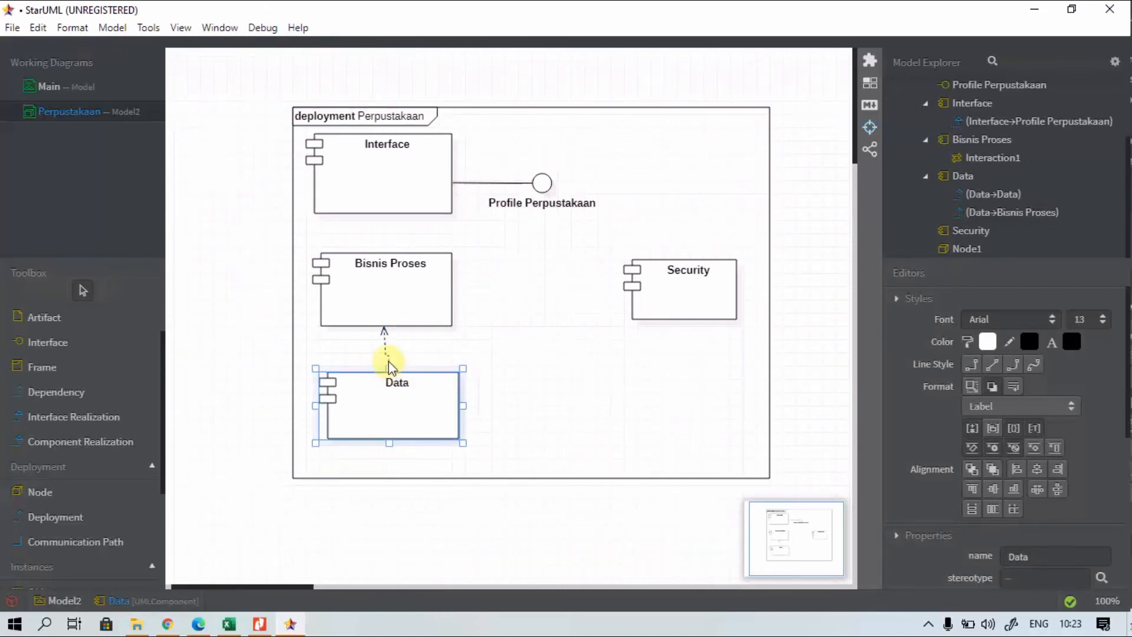
left_click(387, 356)
left_click(508, 385)
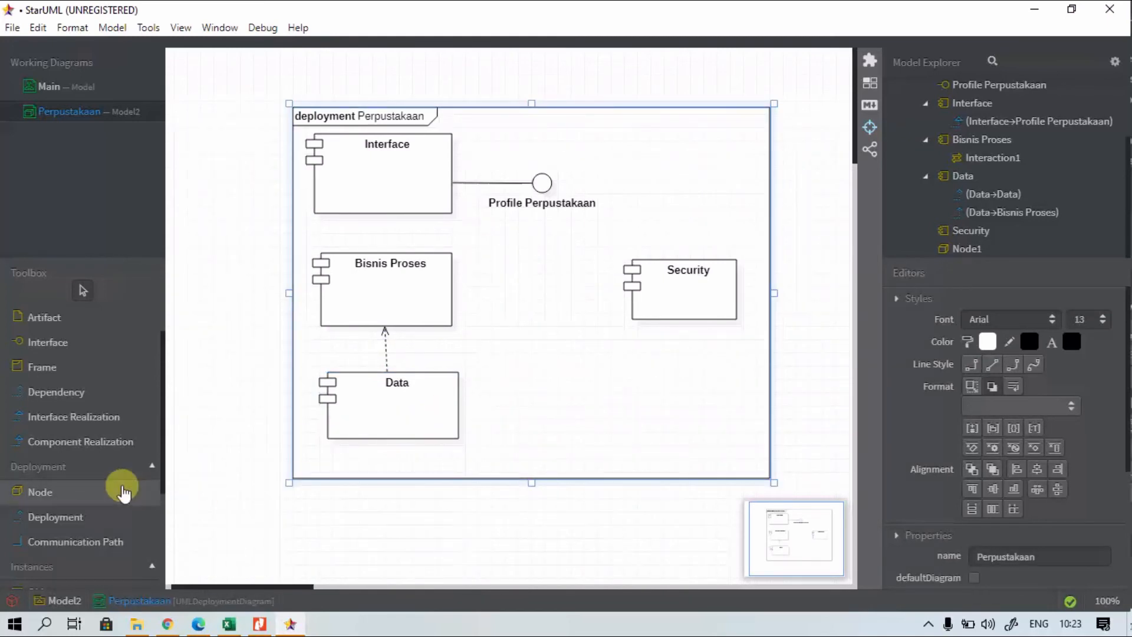
- Draw a dependency from Bisnis Proses to Interface and route it as a short vertical arrow between the two components
left_click(100, 405)
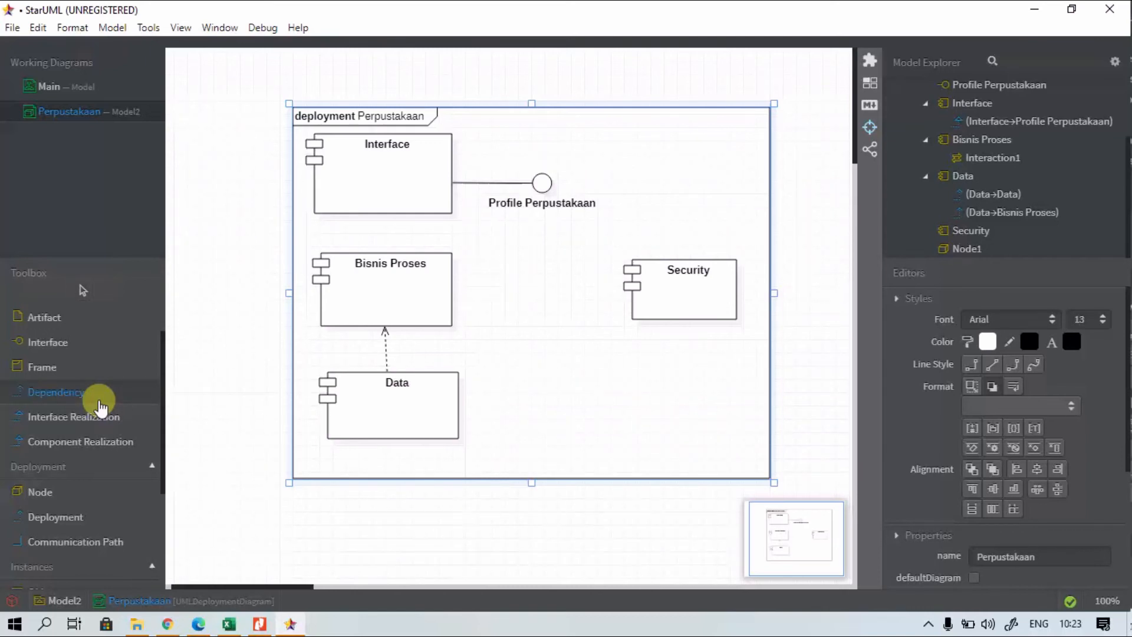
left_click(388, 276)
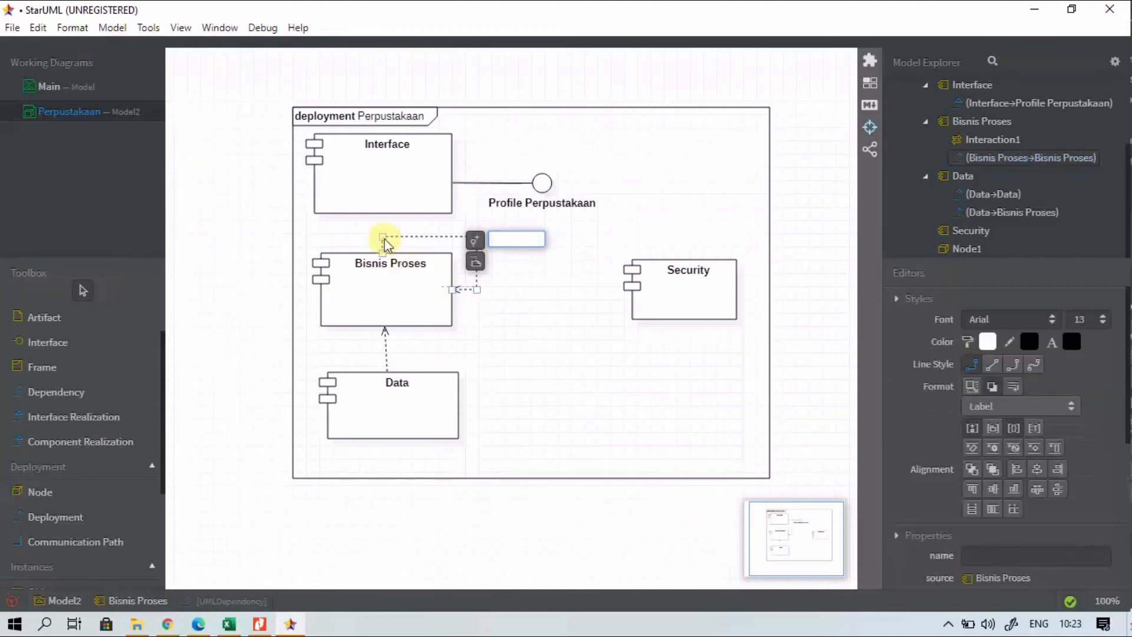
left_click_drag(385, 200, 387, 205)
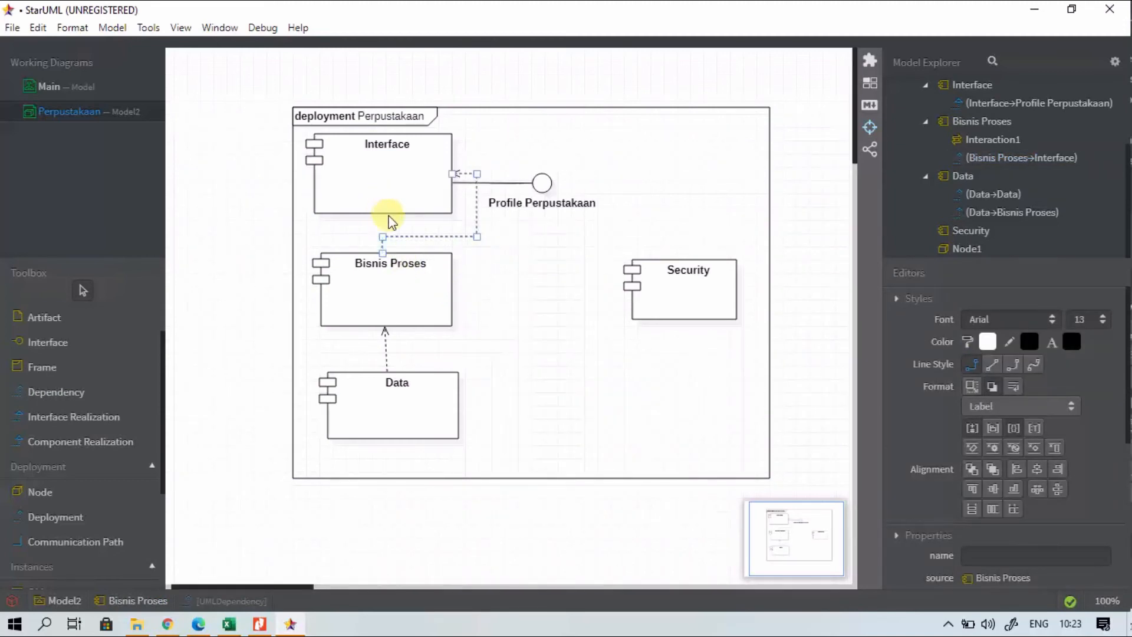
left_click_drag(477, 236, 383, 220)
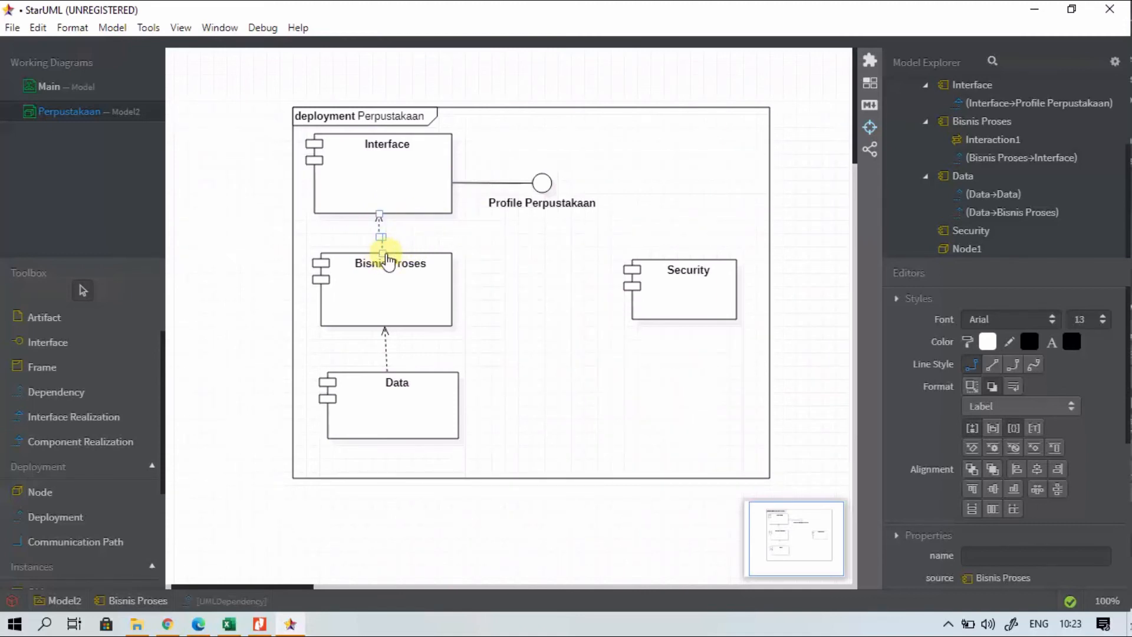
- Change the line style of the dependency from Bisnis Proses to Interface to oblique
left_click_drag(383, 254, 380, 252)
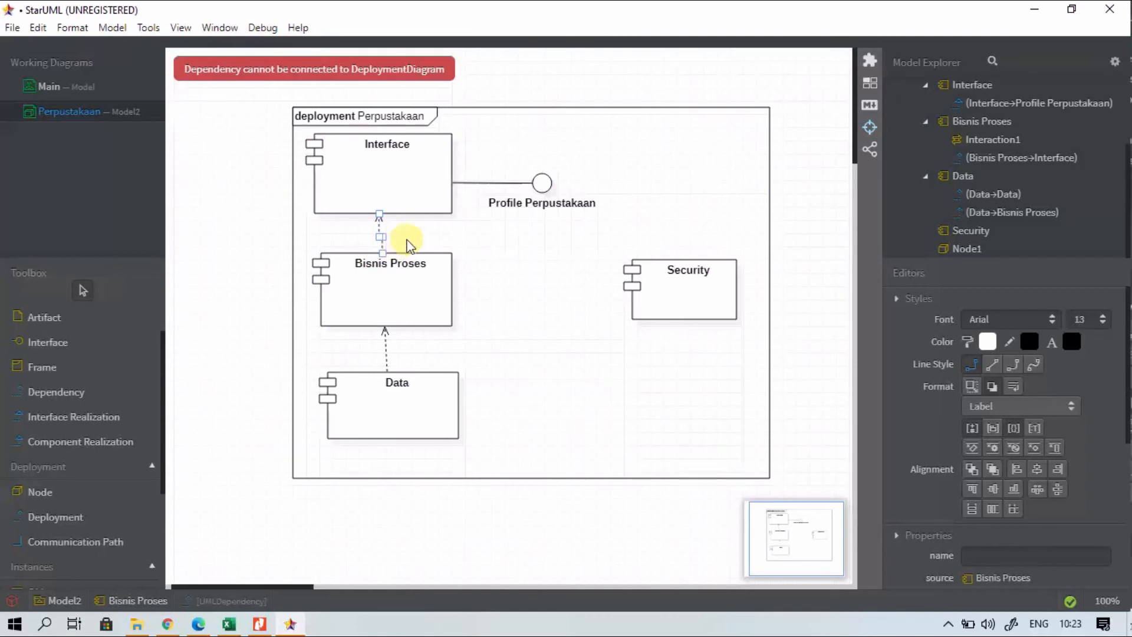
left_click(381, 235)
left_click(381, 237)
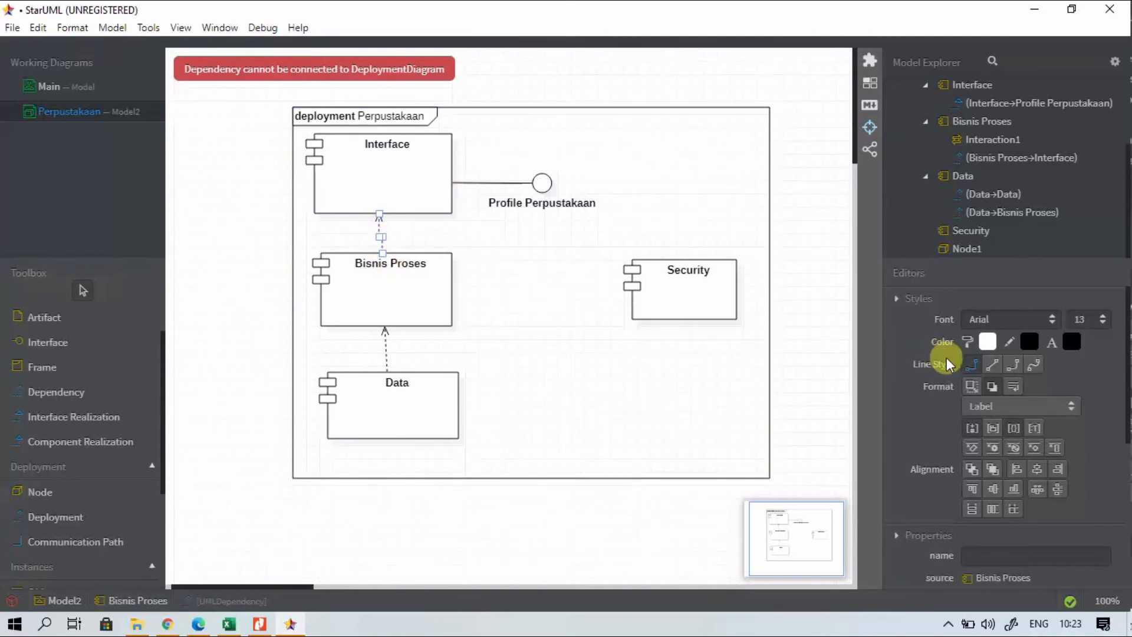
left_click(992, 364)
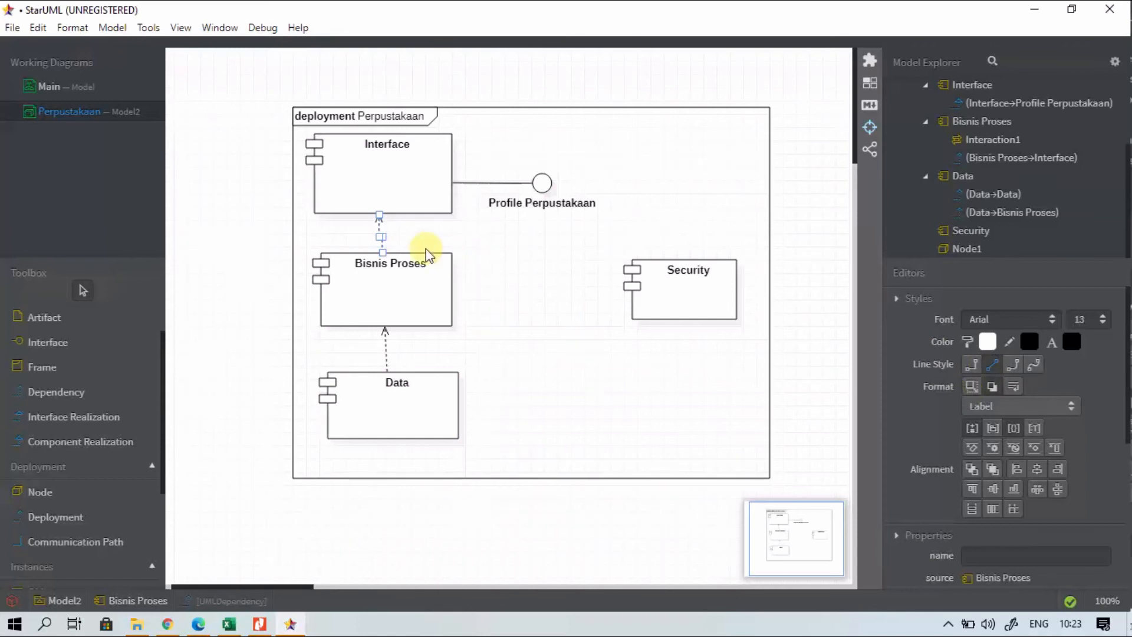
- Shift Bisnis Proses and Interface slightly to the right and adjust the bend and endpoint of the arrow between them
left_click_drag(386, 257, 380, 250)
left_click_drag(420, 288, 423, 295)
left_click_drag(391, 201, 405, 200)
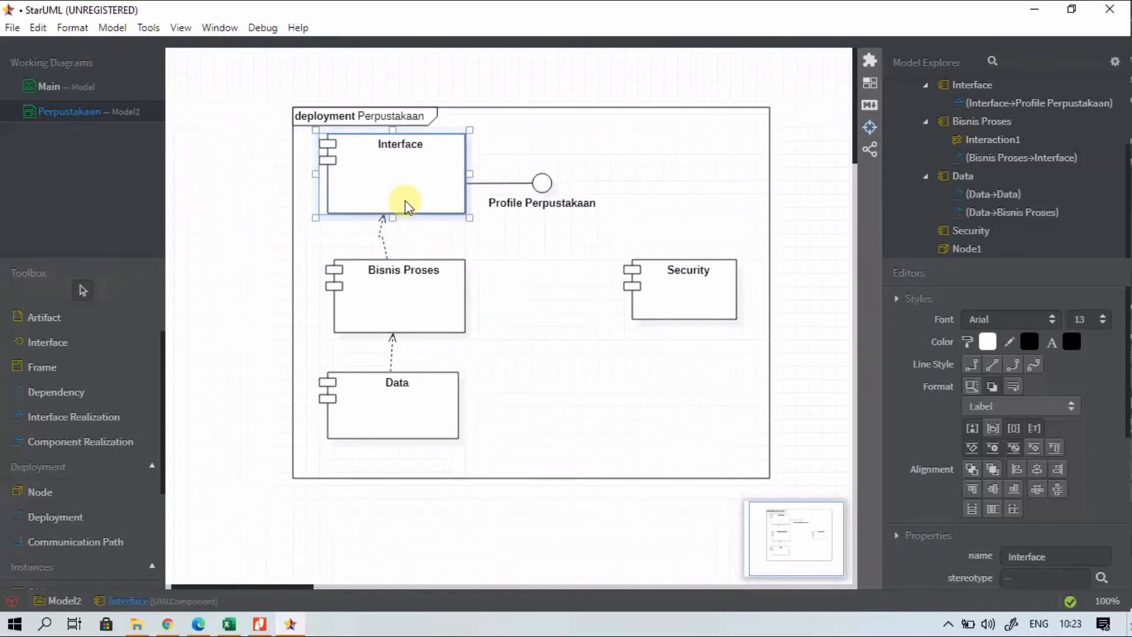
left_click(383, 240)
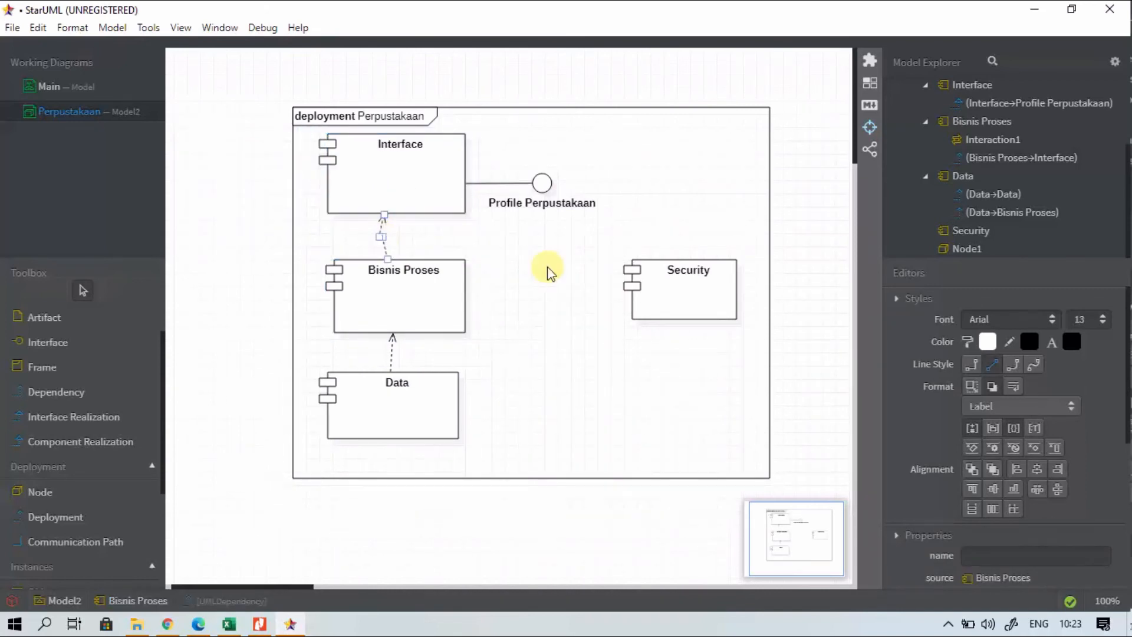
left_click(991, 370)
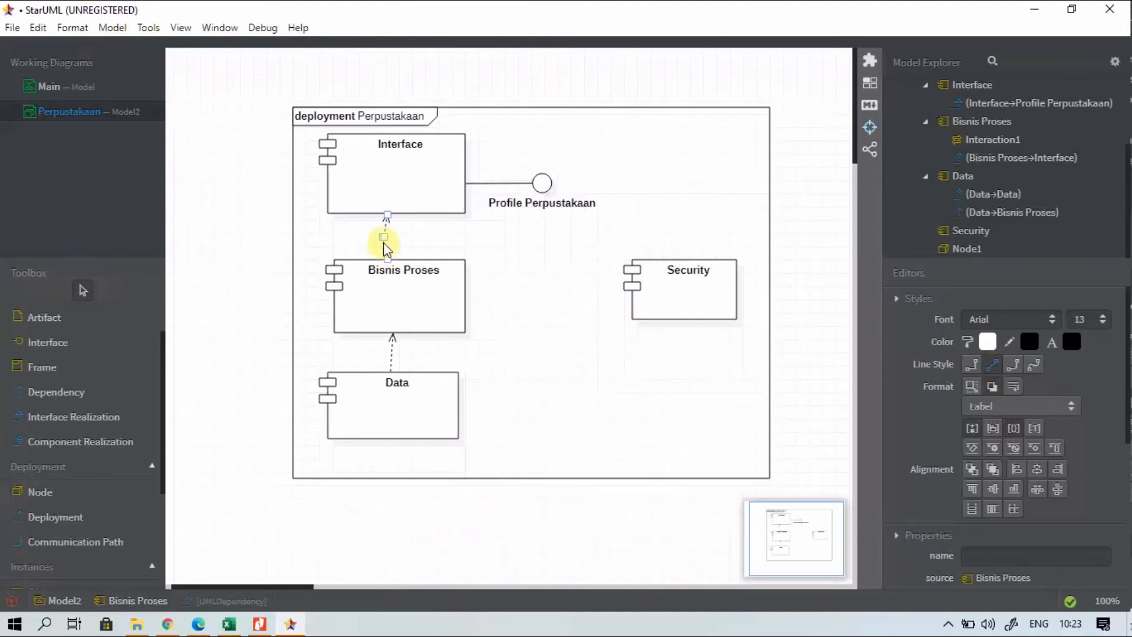
mouse_move(384, 236)
left_mouse_down()
mouse_move(395, 232)
mouse_move(387, 236)
left_mouse_up()
- Move Bisnis Proses down above Data and Interface slightly down and right, making the arrow between Bisnis Proses and Interface nearly vertical
left_click(389, 265)
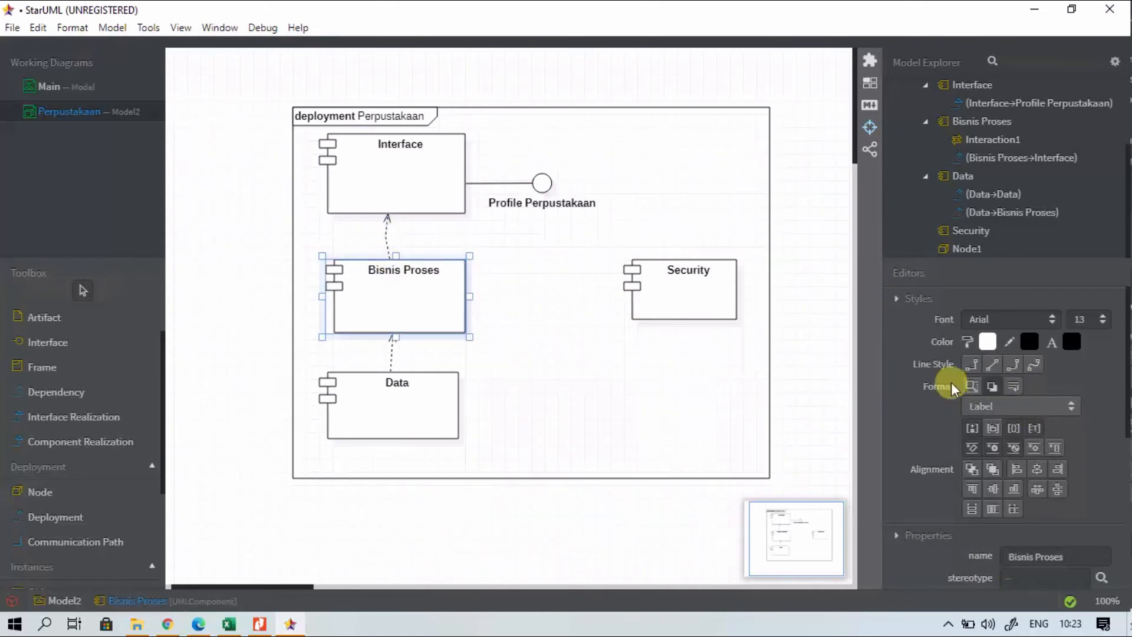
left_click(993, 366)
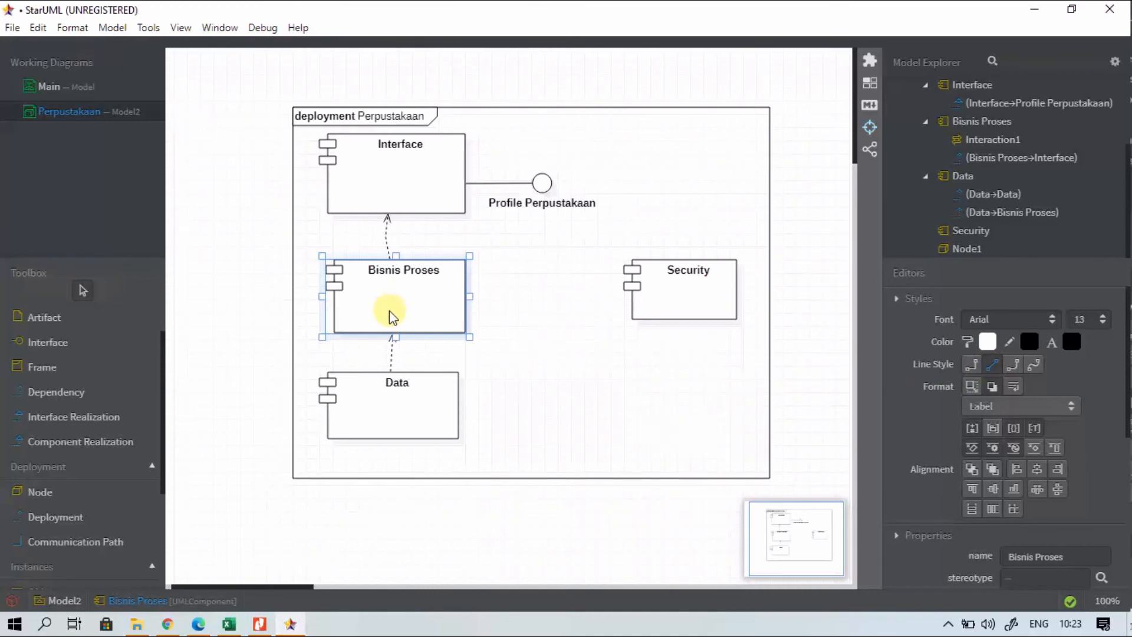
left_click_drag(384, 318, 394, 320)
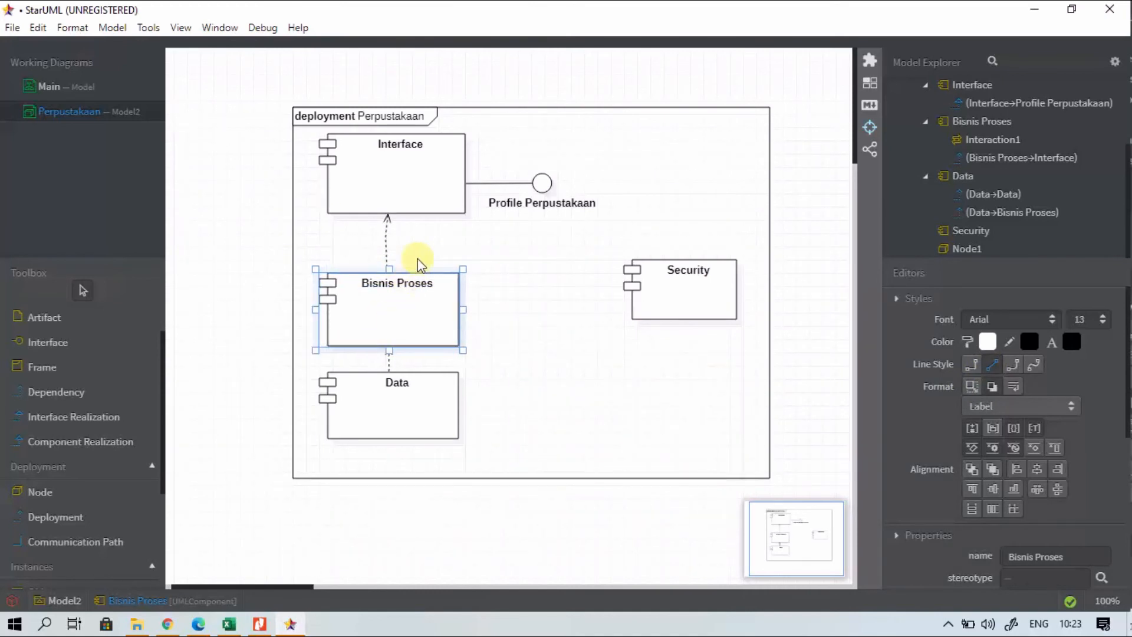
mouse_move(410, 200)
left_mouse_down()
mouse_move(406, 183)
mouse_move(414, 197)
left_mouse_up()
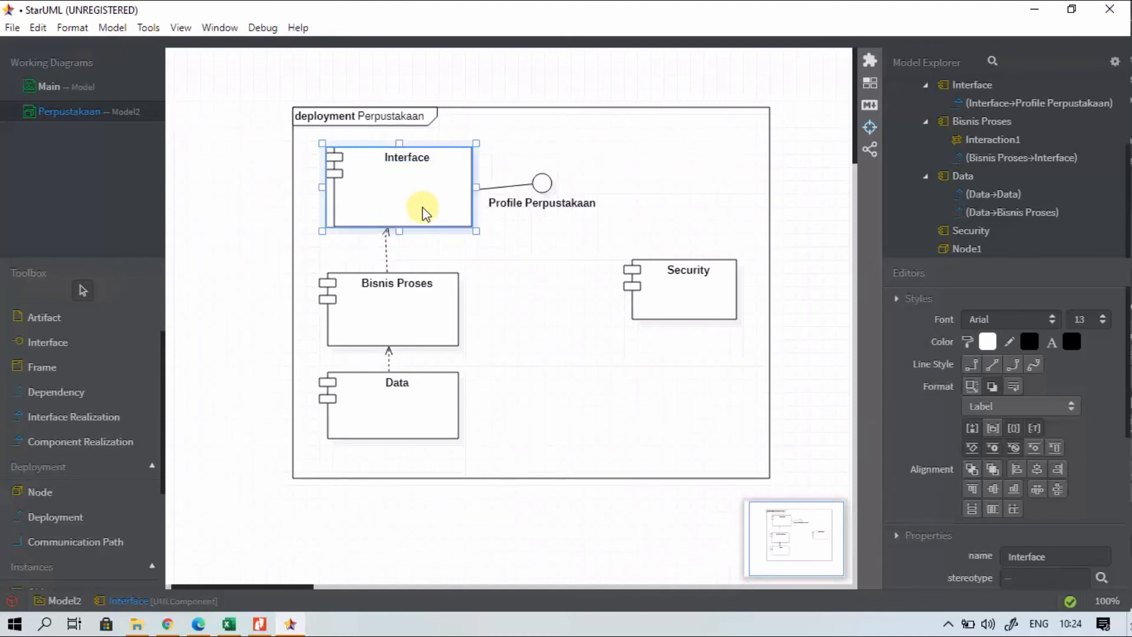
left_click_drag(423, 208, 398, 254)
double_click(387, 253)
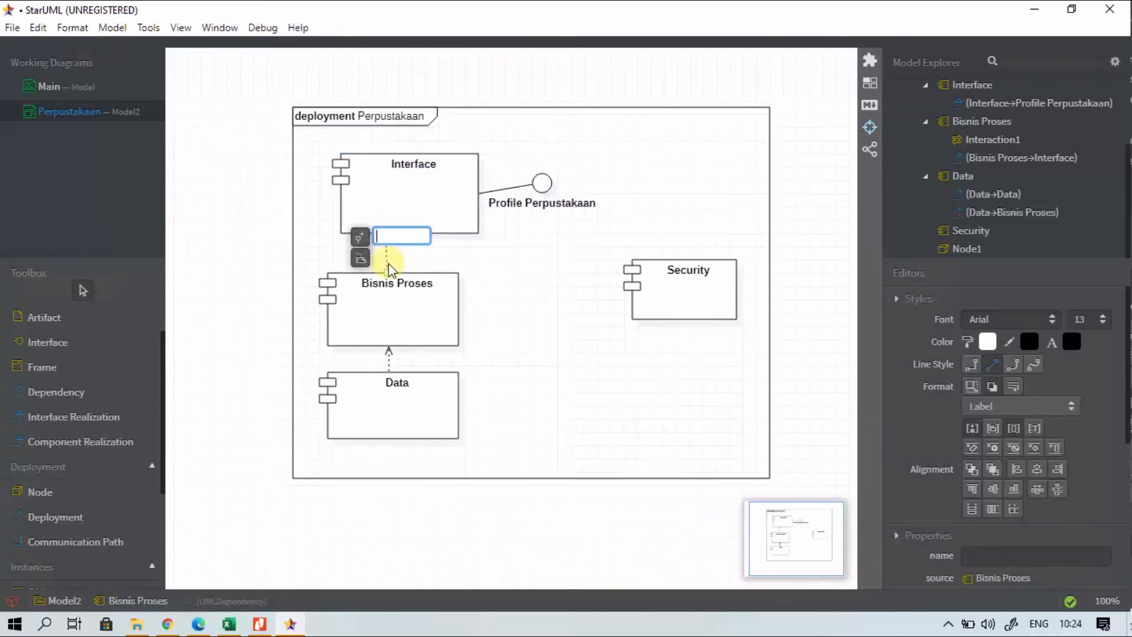
key("Return")
left_click_drag(405, 219, 399, 213)
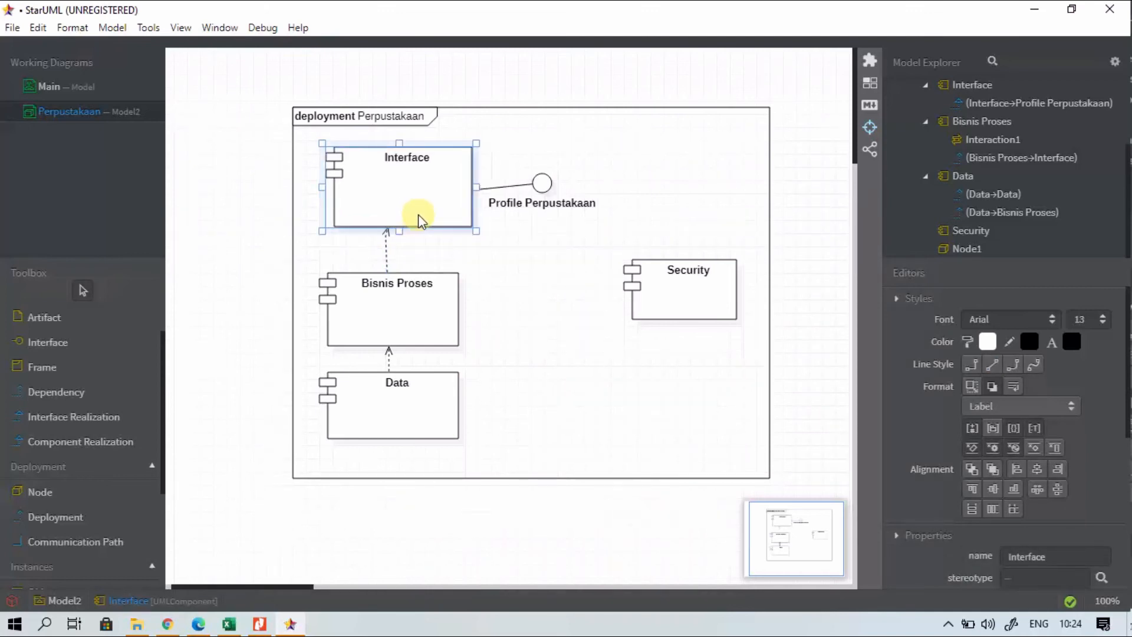
- Move Profile Perpustakaan slightly right and down to level its connector with Interface, and lower Security to line up with Bisnis Proses
left_click(472, 269)
left_click_drag(540, 187, 572, 192)
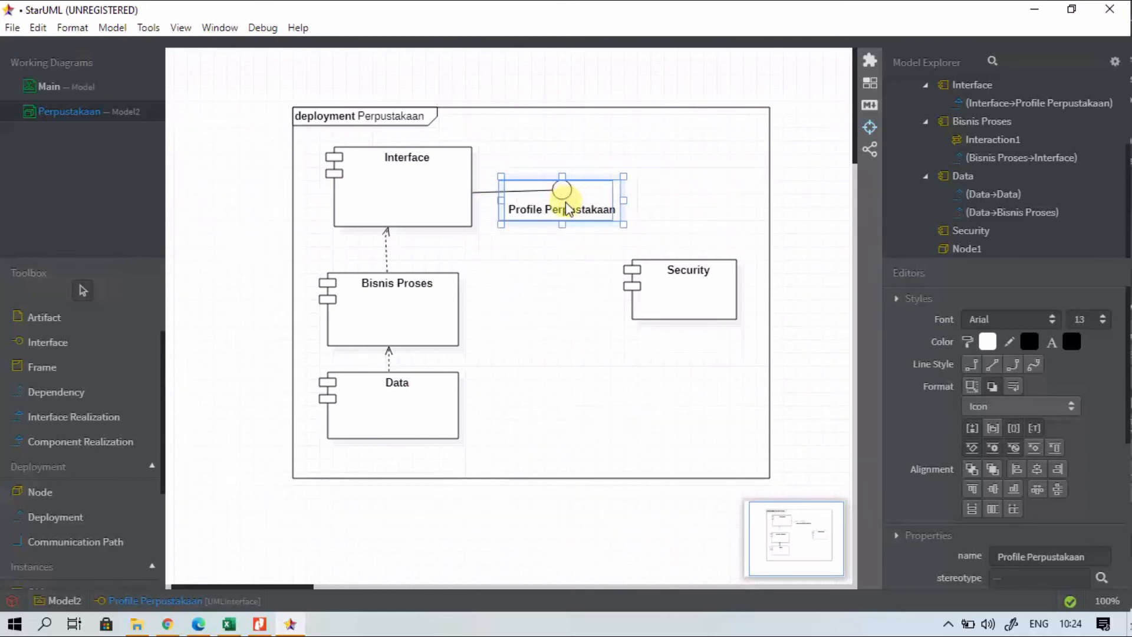
left_click_drag(672, 286, 674, 309)
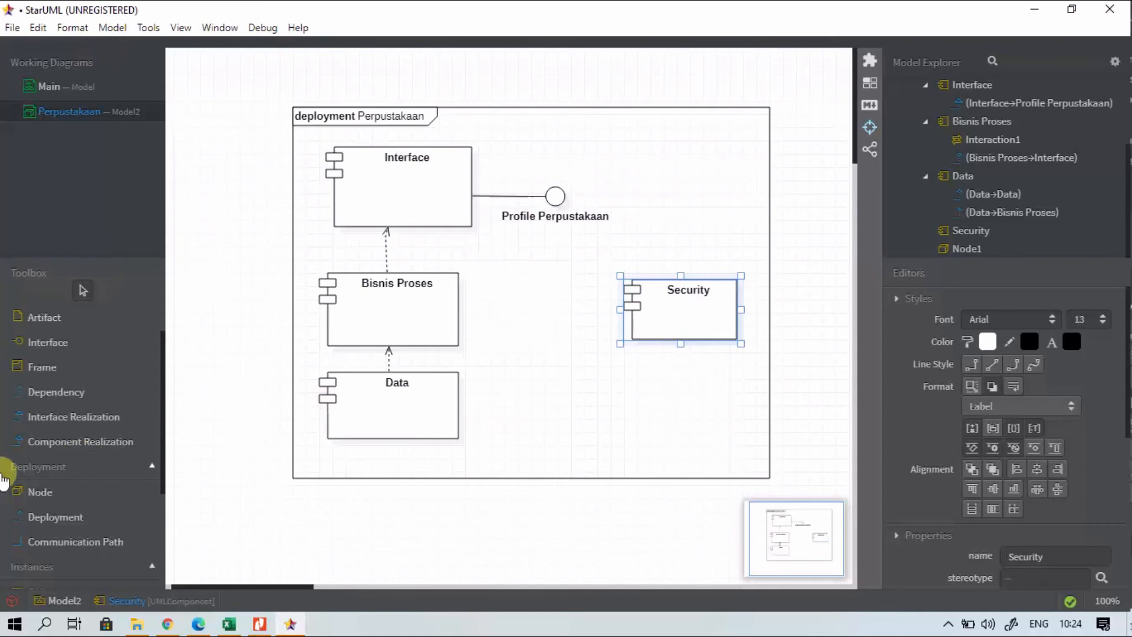
- Draw a dependency from Bisnis Proses to Security, running from the right edge of Bisnis Proses to the left edge of Security
left_click(56, 401)
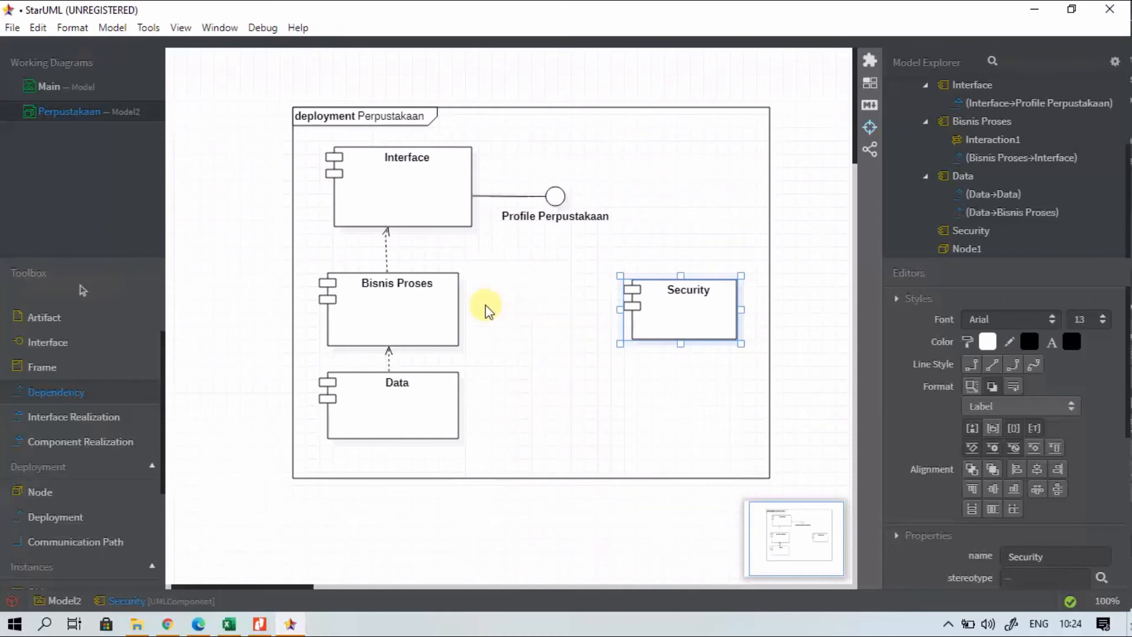
left_click(444, 334)
left_click(468, 310)
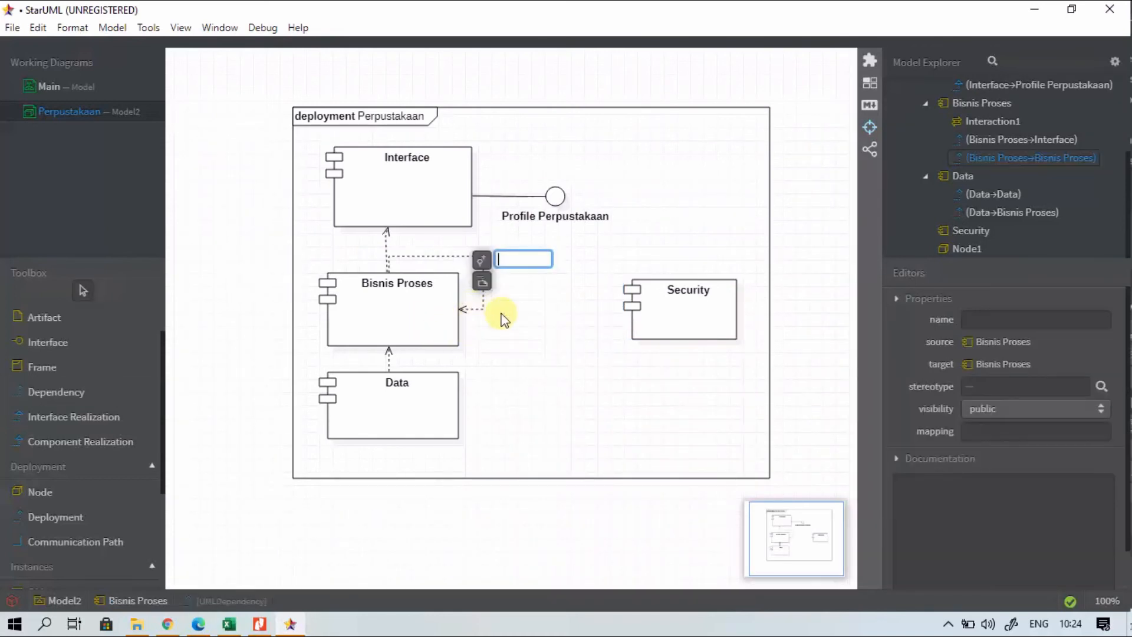
key("Return")
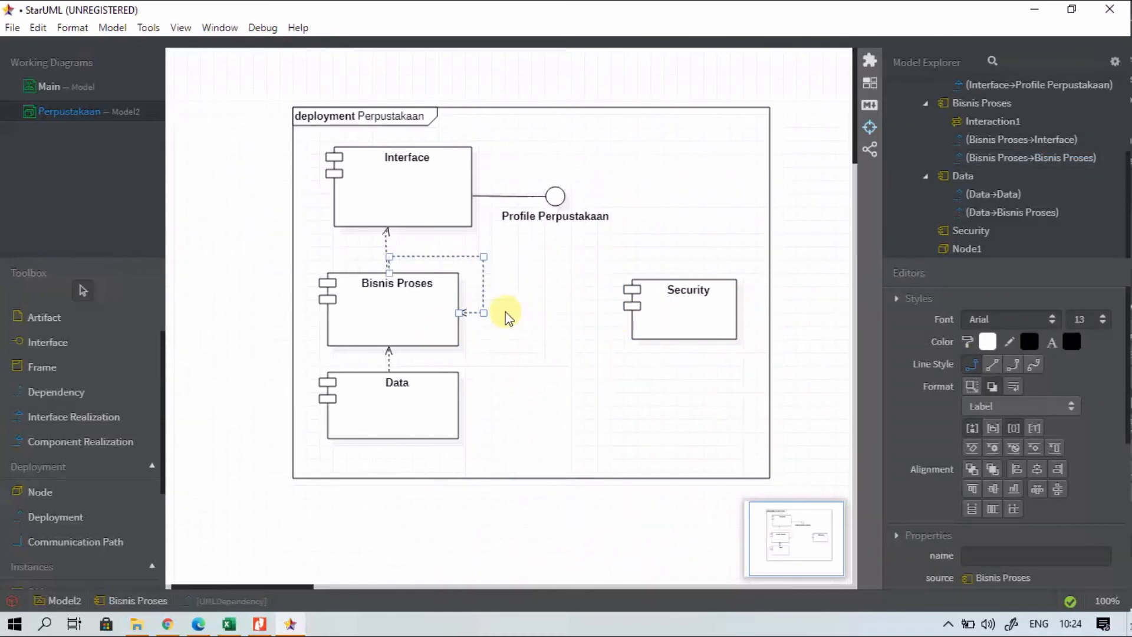
left_click_drag(460, 315, 710, 324)
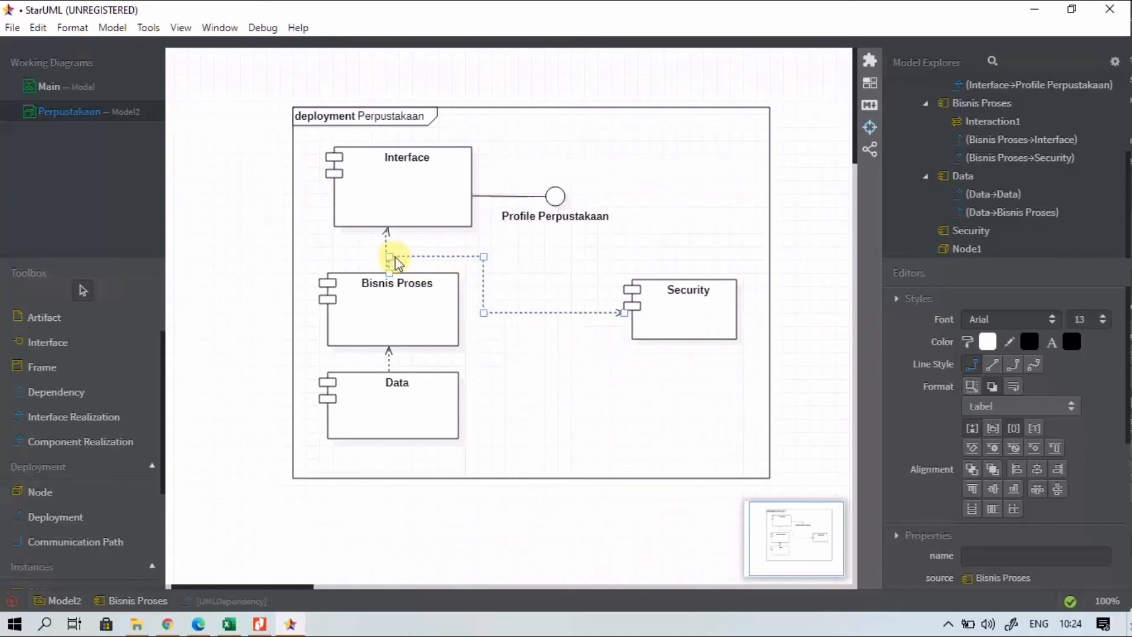
left_click_drag(458, 320, 452, 324)
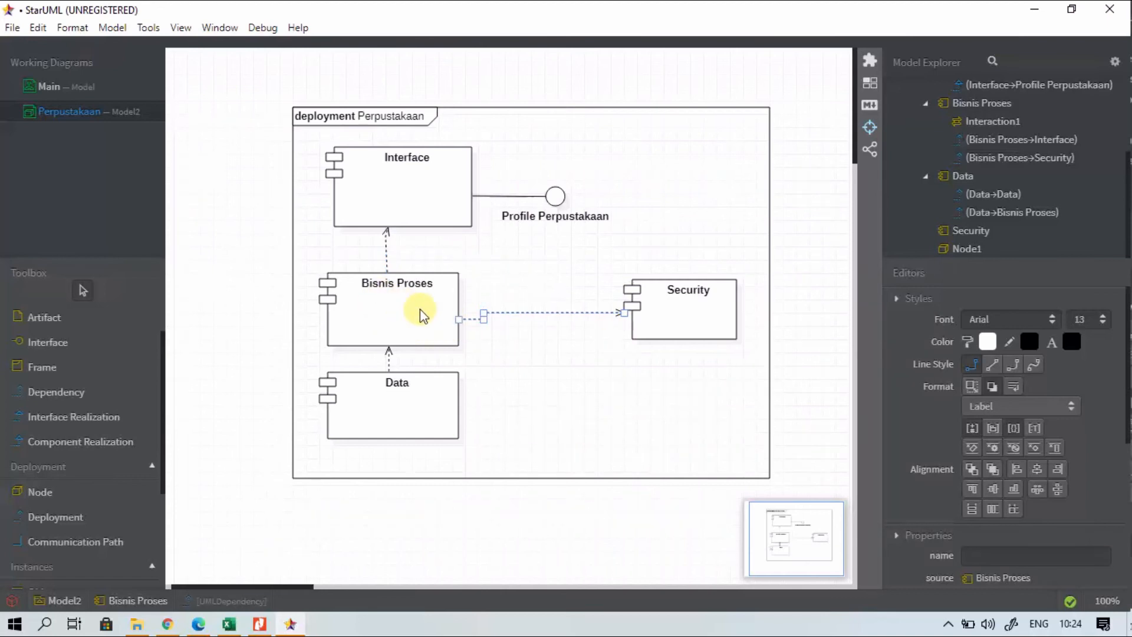
- Lower Security slightly and straighten the dependency arrow from Bisnis Proses into a horizontal line
left_click(647, 323)
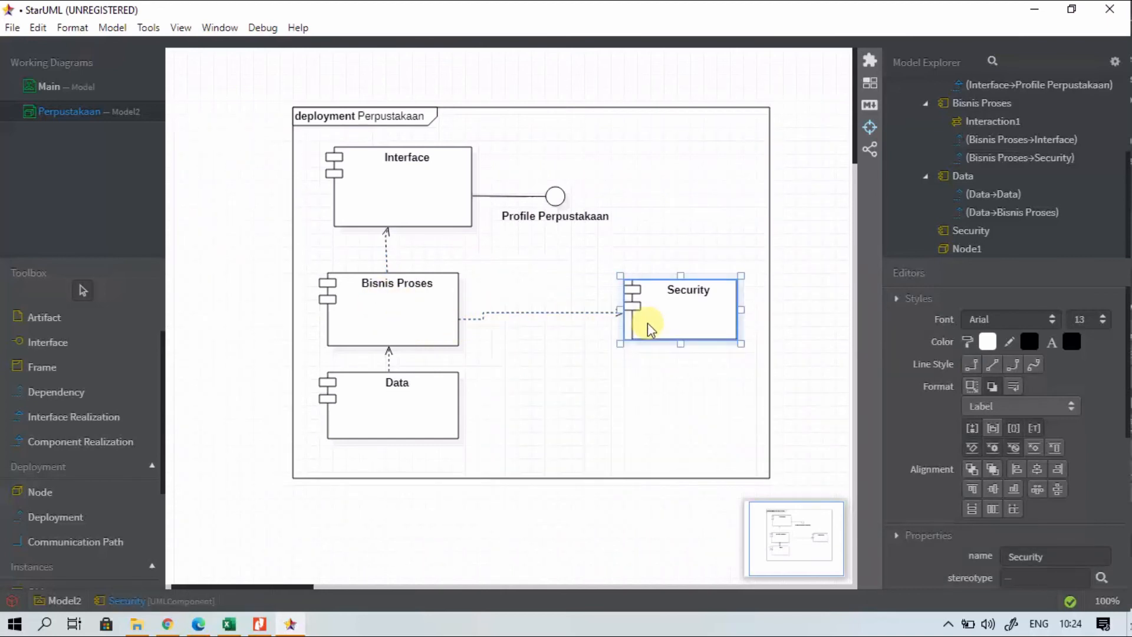
left_click_drag(653, 326, 653, 332)
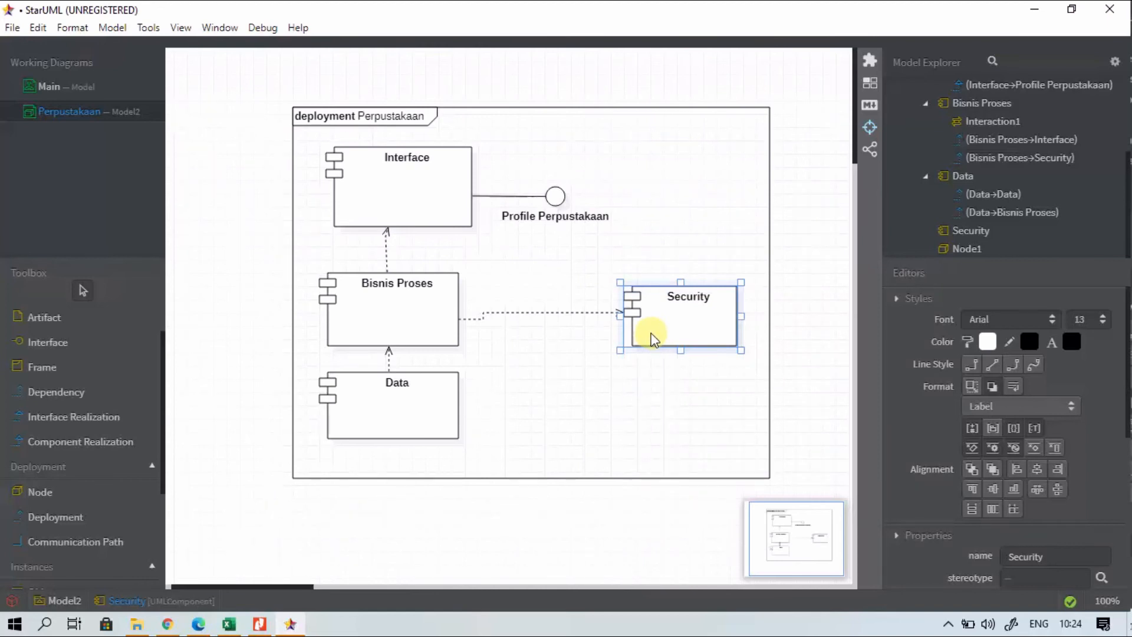
left_click_drag(652, 338, 690, 313)
left_click(571, 315)
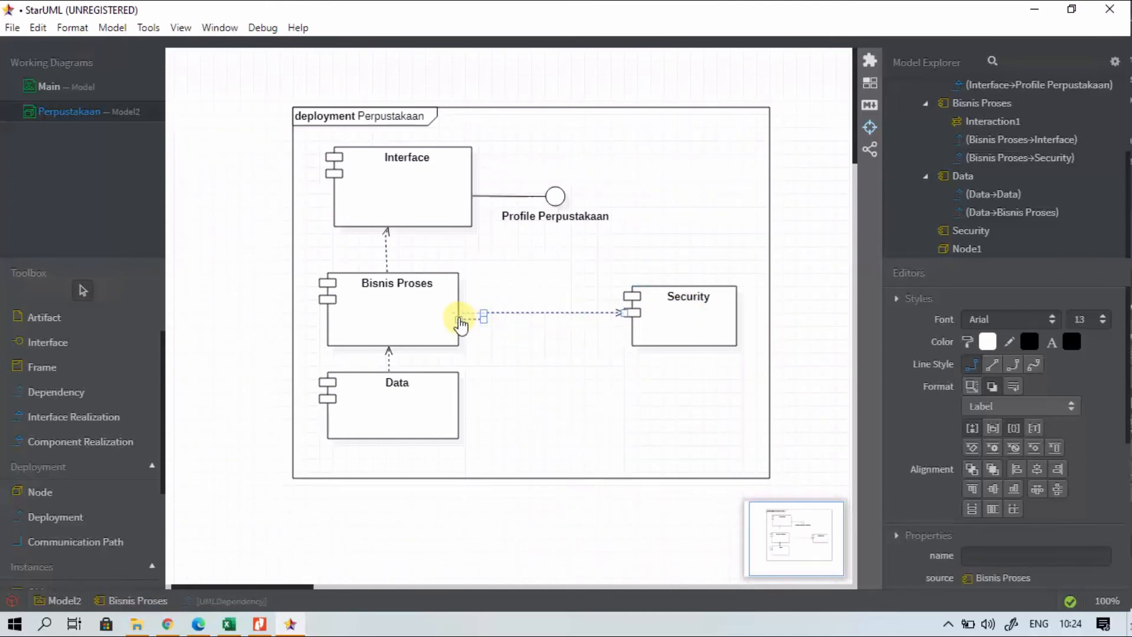
left_click(493, 346)
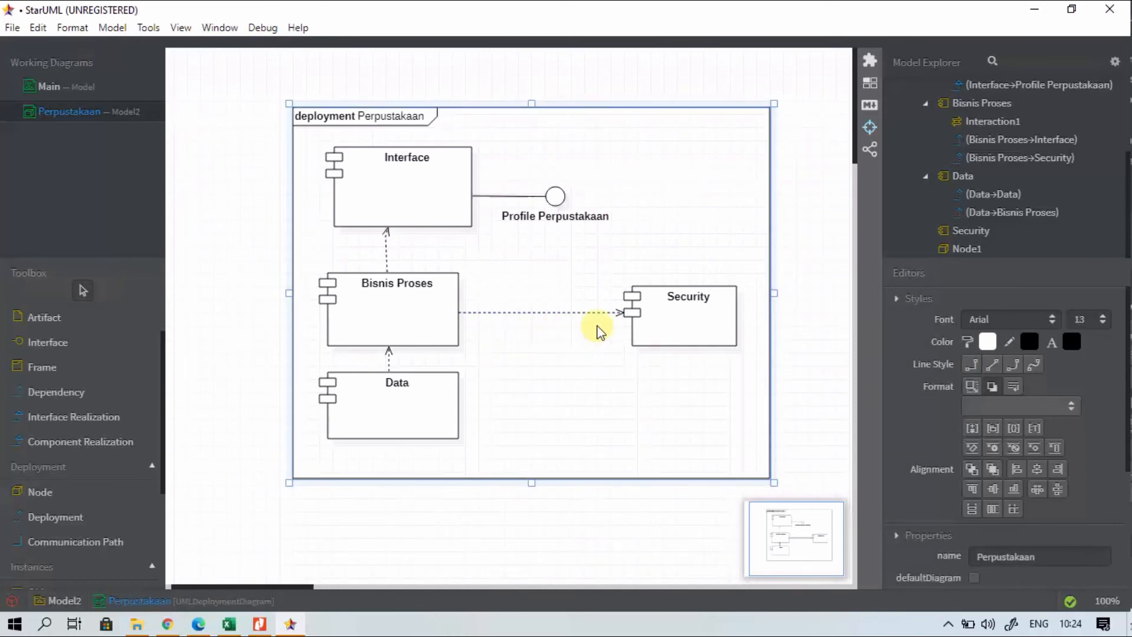
- Shift the dependency arrow from Bisnis Proses to Interface slightly right, toward the middle of both components
left_click(387, 251)
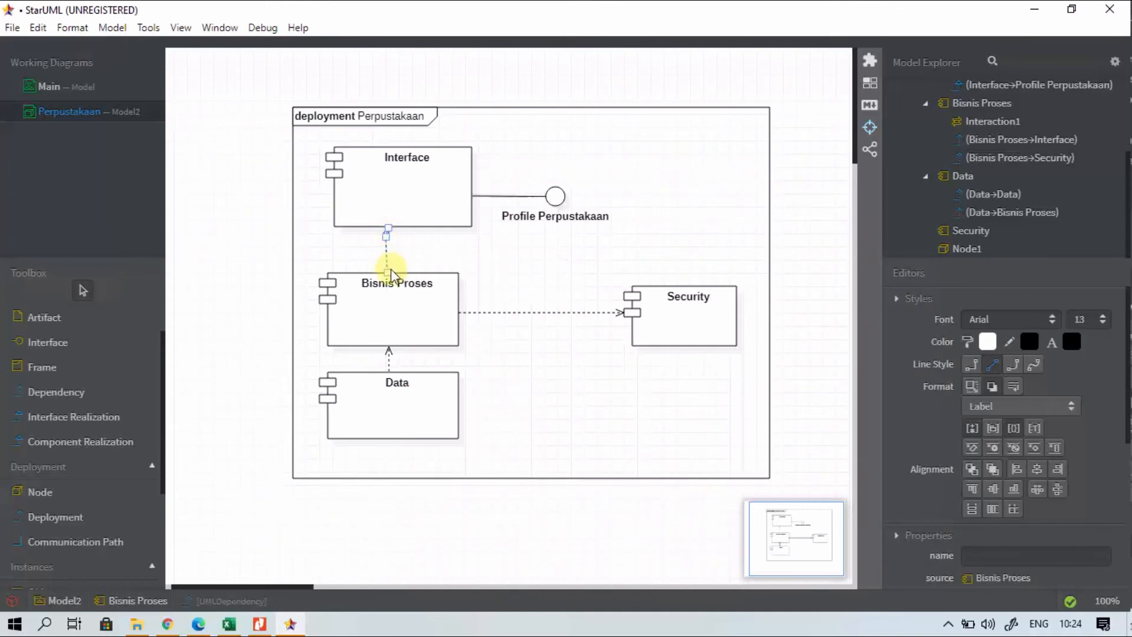
left_click_drag(383, 286, 384, 277)
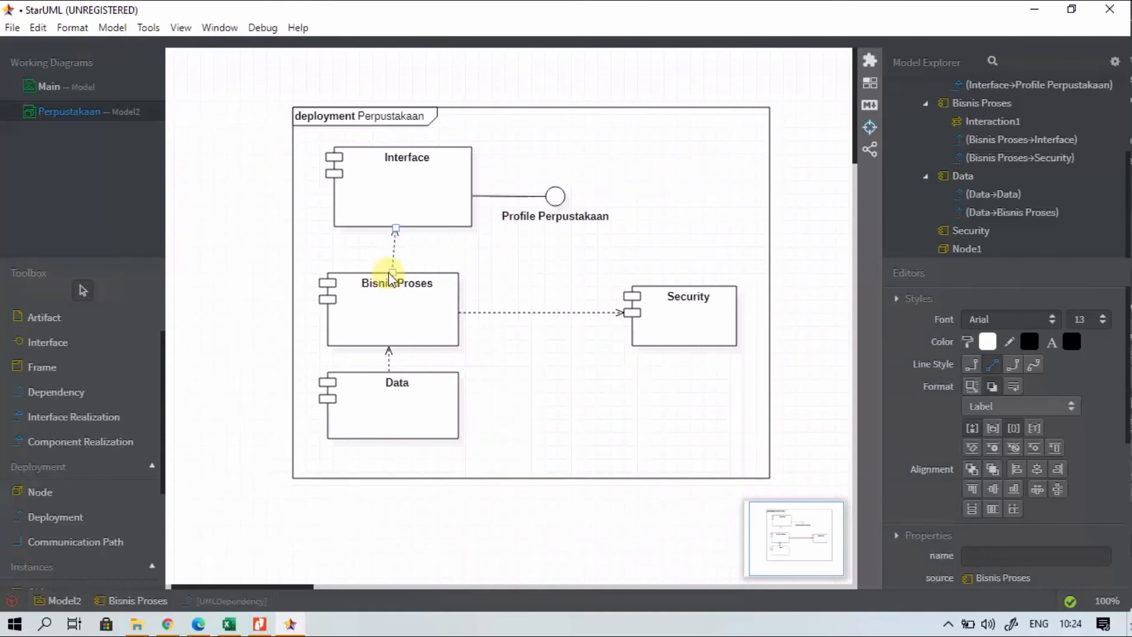
left_click(466, 304)
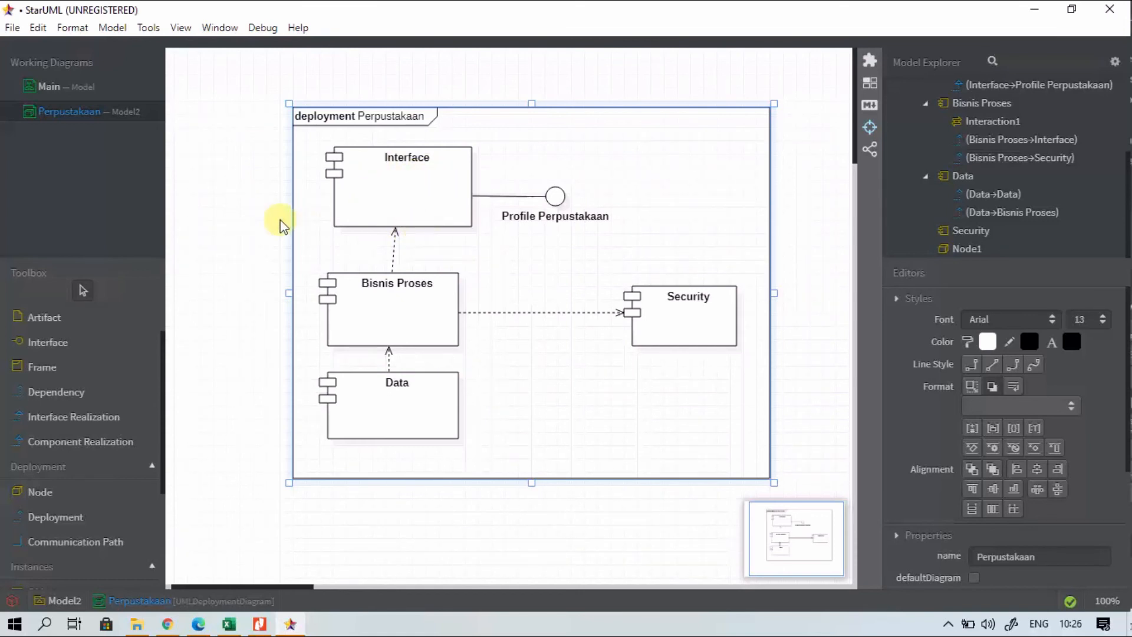
- Add an artifact inside the Interface component and name it Program Web
left_click(71, 319)
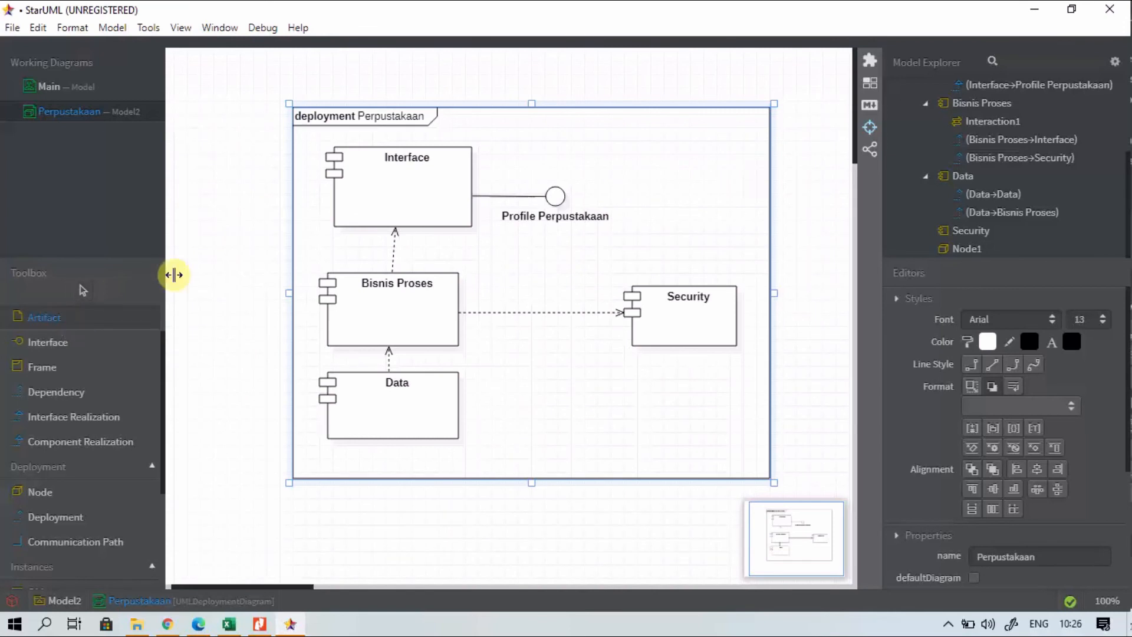
left_click(390, 192)
left_click_drag(369, 182, 370, 181)
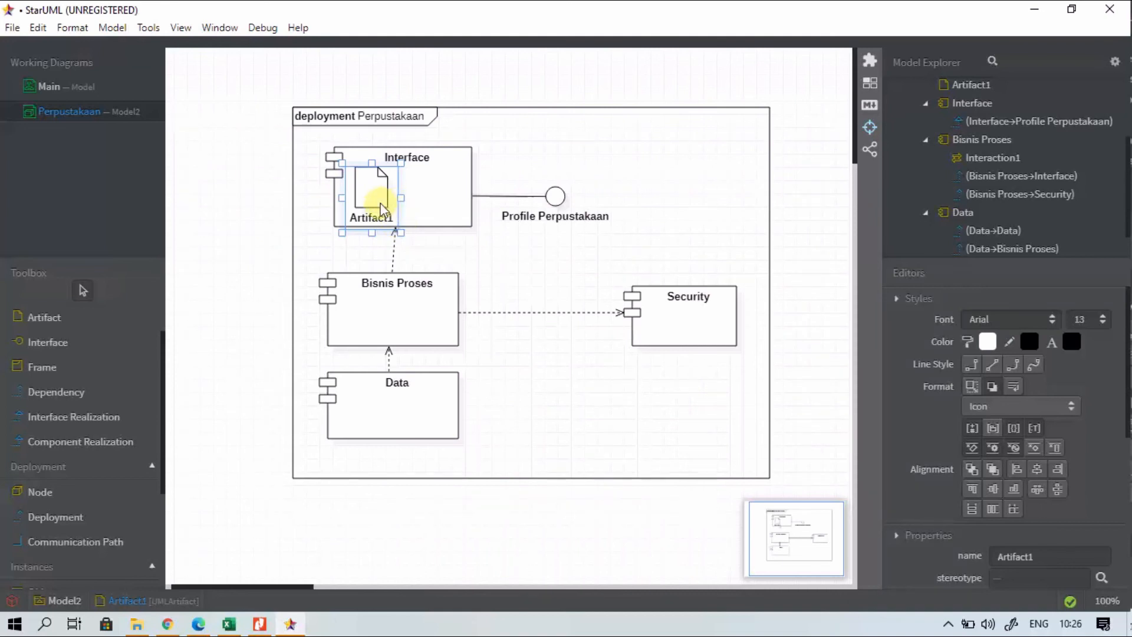
double_click(379, 217)
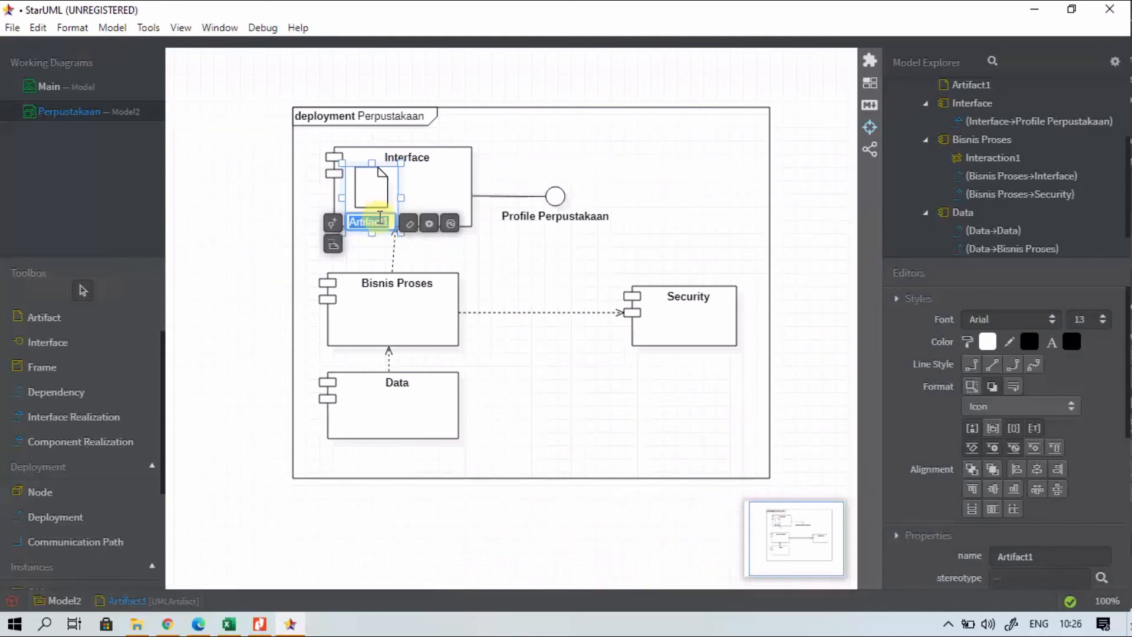
type("Pr")
type("ogram")
type(" Web")
key("Return")
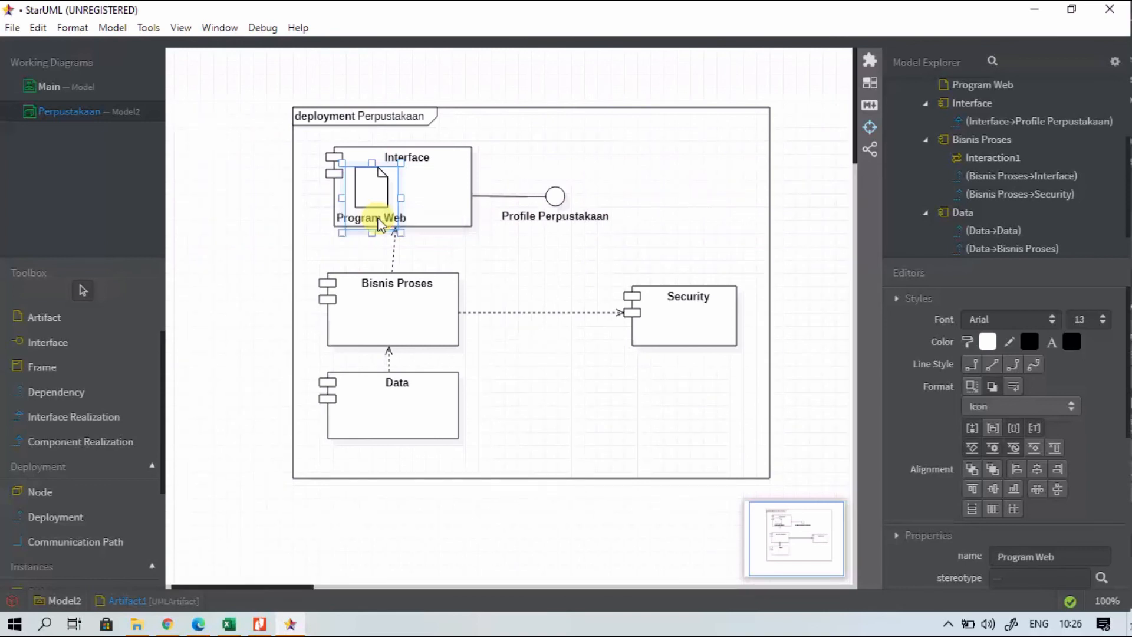
left_click(427, 240)
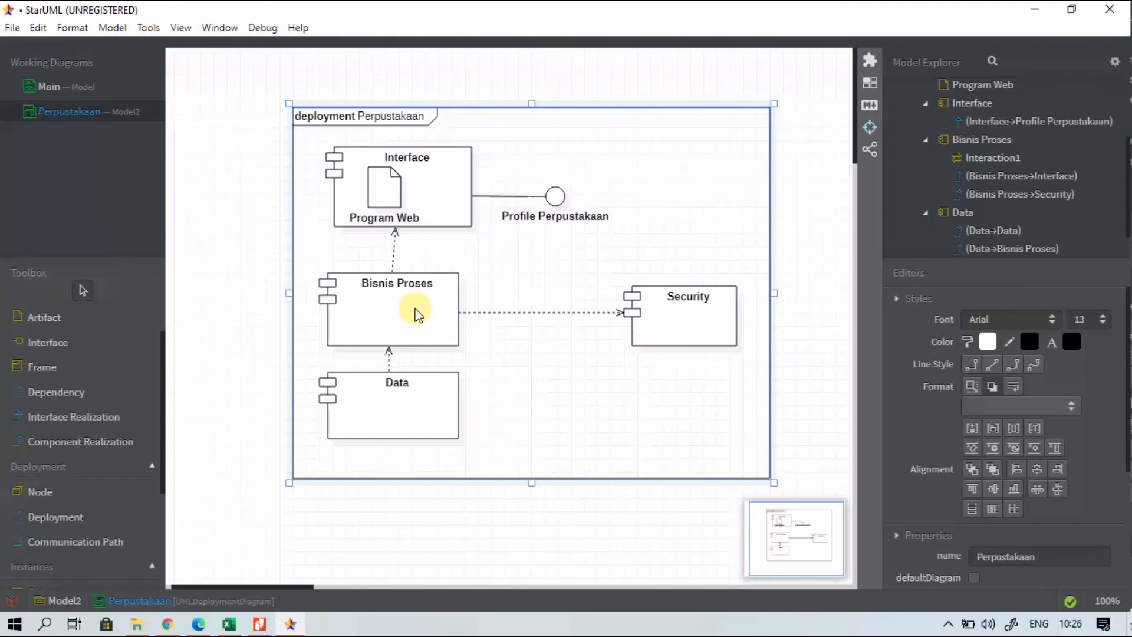
key("ctrl+s")
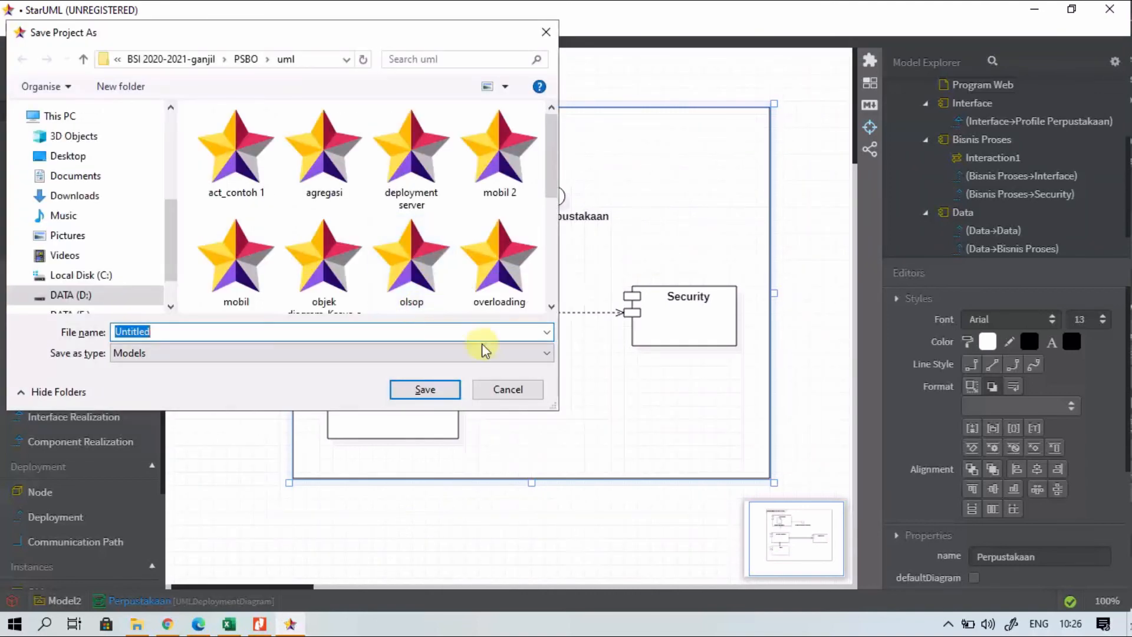
left_click(506, 389)
- Add an artifact inside the Bisnis Proses component and name it Pinjam Buku
left_click(371, 328)
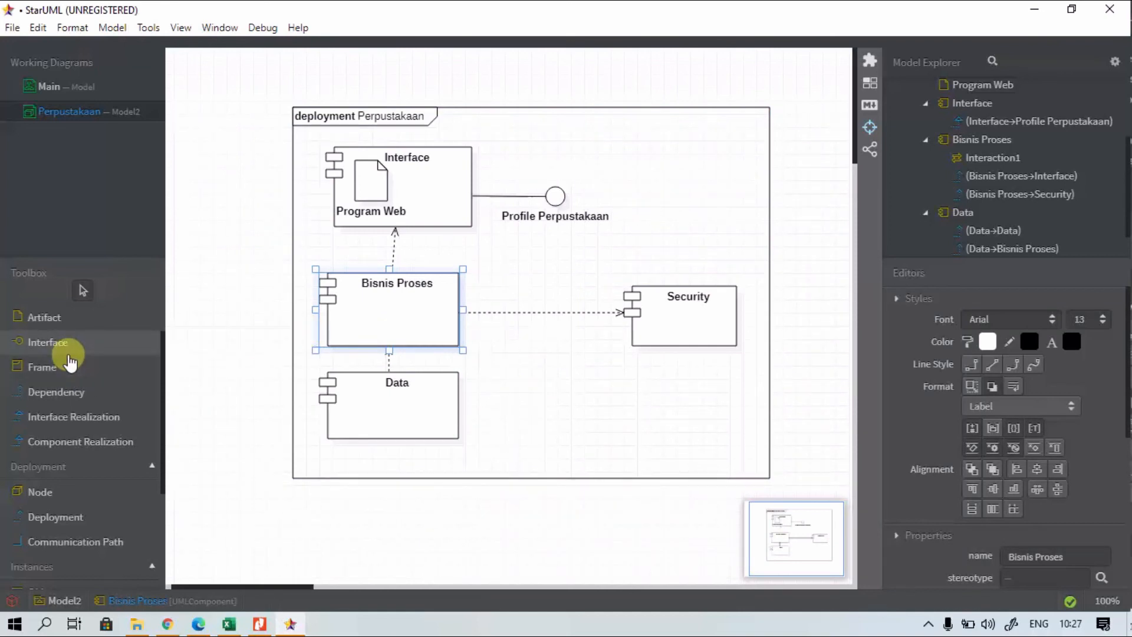
left_click(52, 323)
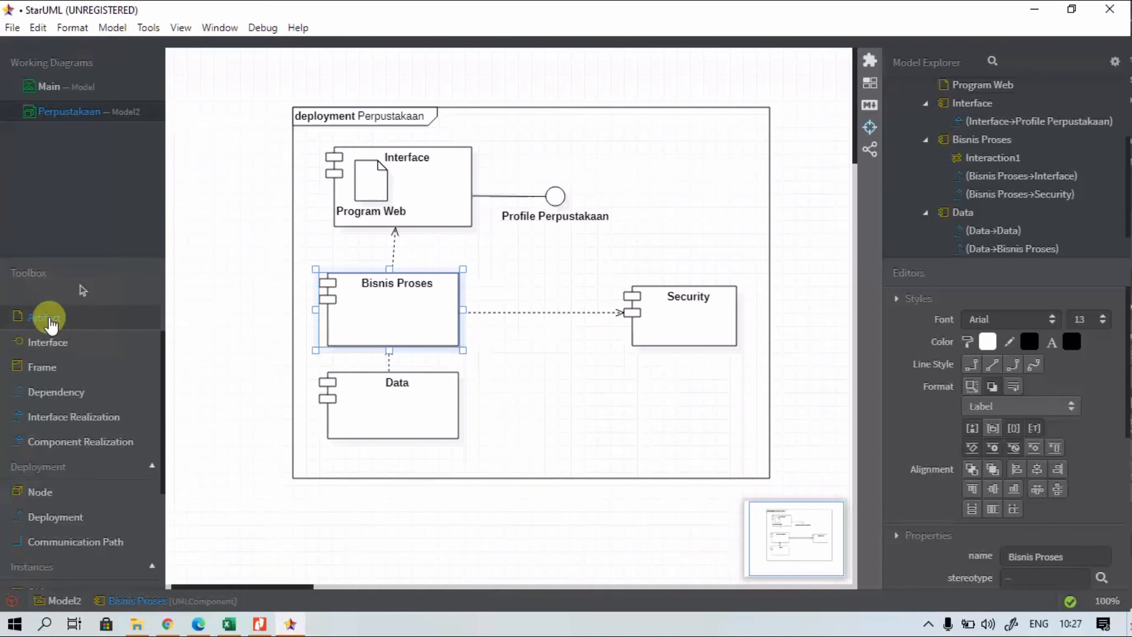
left_click(373, 308)
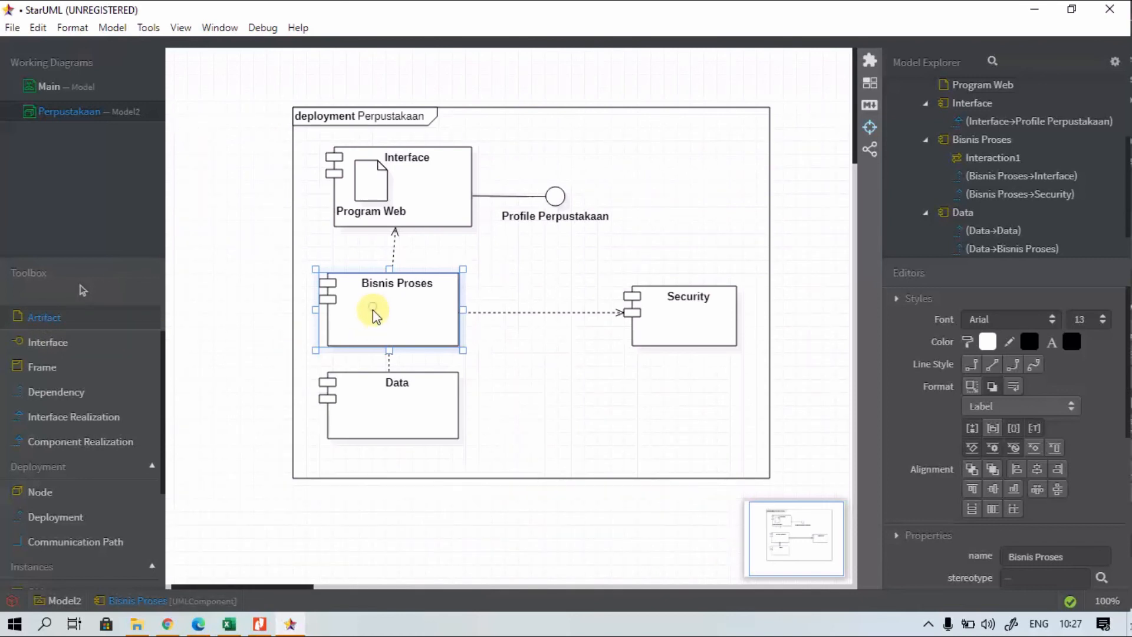
left_click(386, 321)
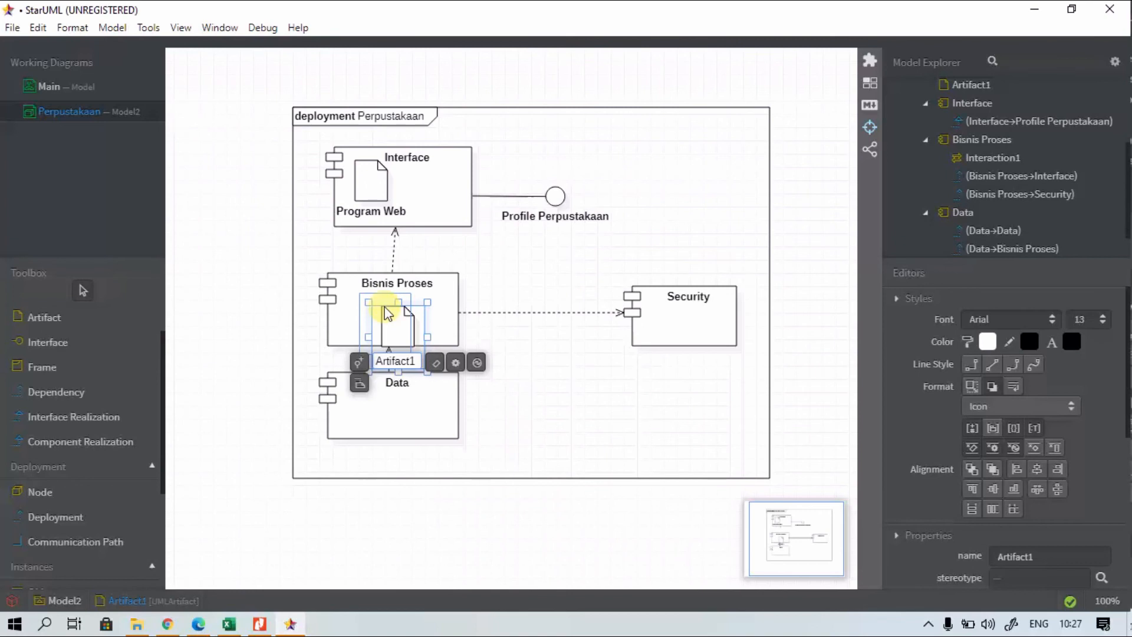
left_click_drag(391, 313, 364, 318)
double_click(359, 338)
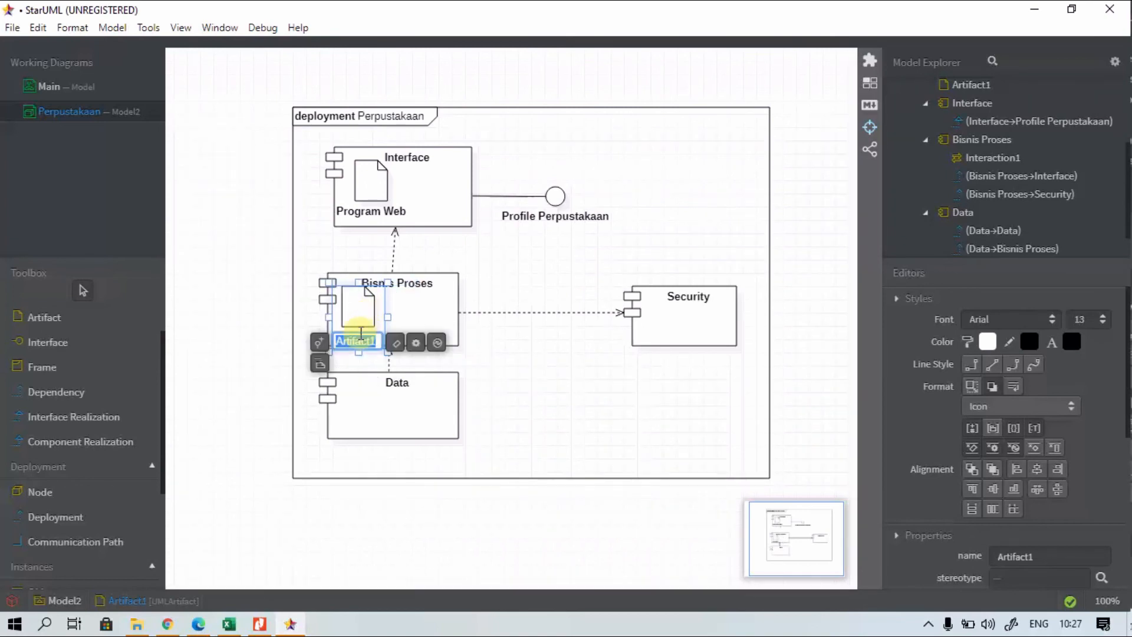
type("Peminjaman Buku")
left_click(470, 370)
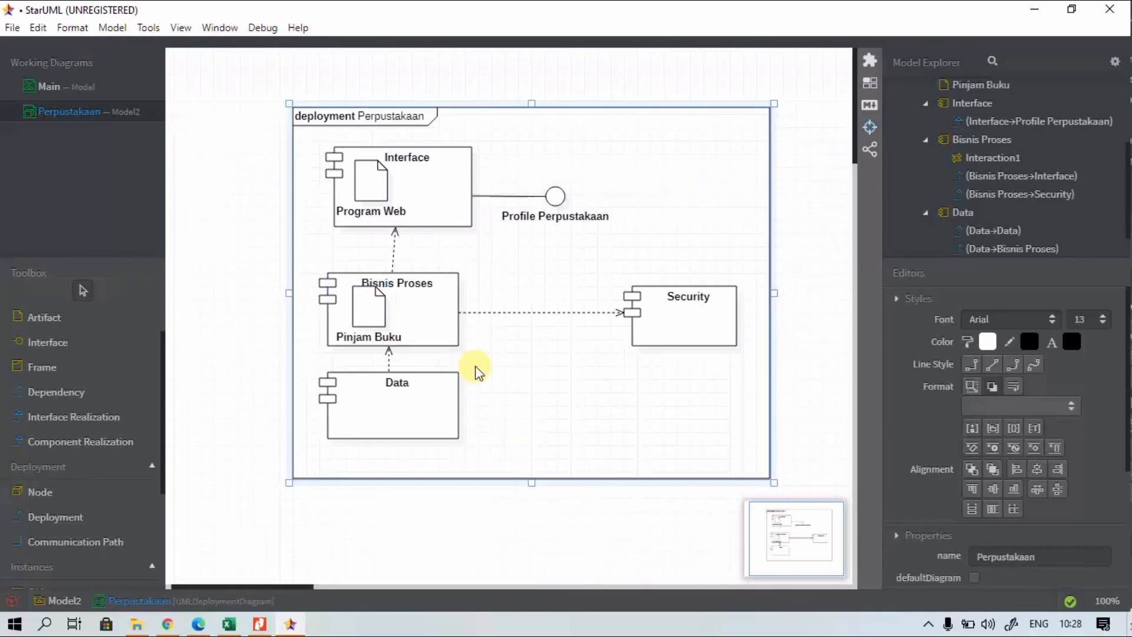
- Try placing the Pinjam Buku artifact slightly farther left inside Bisnis Proses
left_click(362, 313)
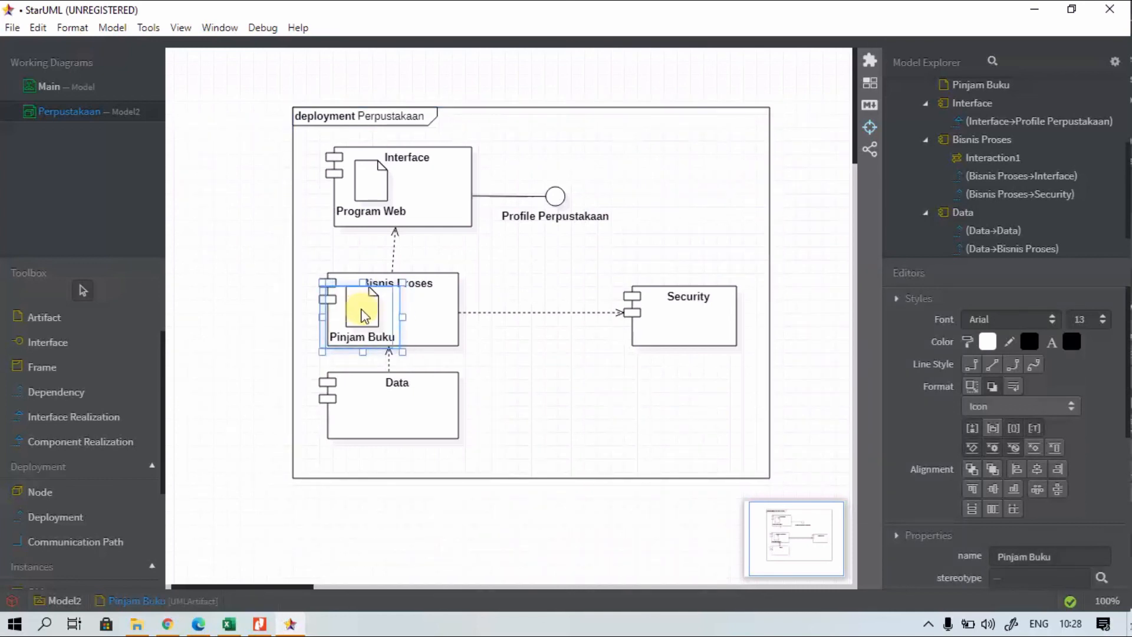
left_click_drag(360, 308, 347, 307)
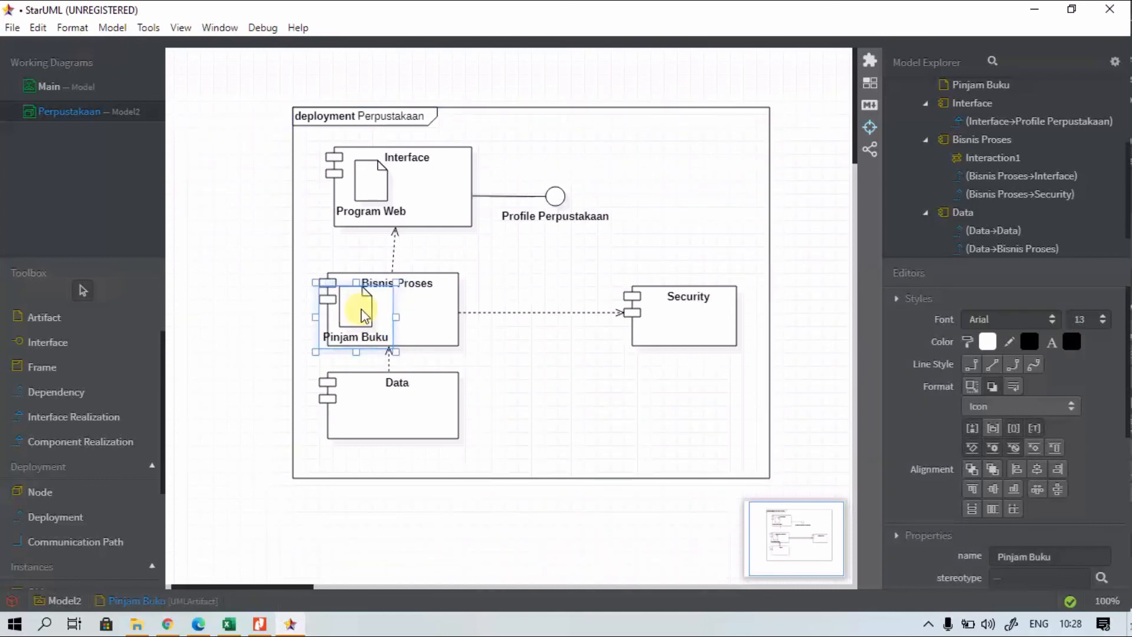
left_click(385, 401)
left_click_drag(356, 315, 371, 316)
- Enlarge Bisnis Proses slightly and lower the Pinjam Buku artifact inside it, clear of the component's title
left_click(438, 331)
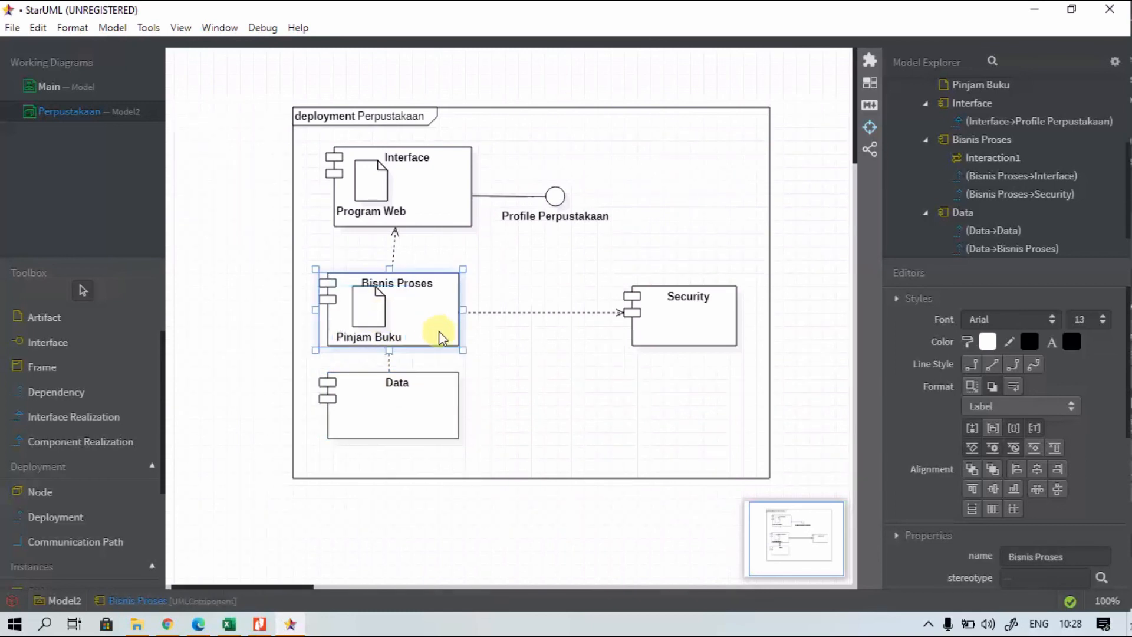
left_click_drag(466, 355, 470, 365)
left_click(365, 310)
left_click_drag(365, 318, 367, 332)
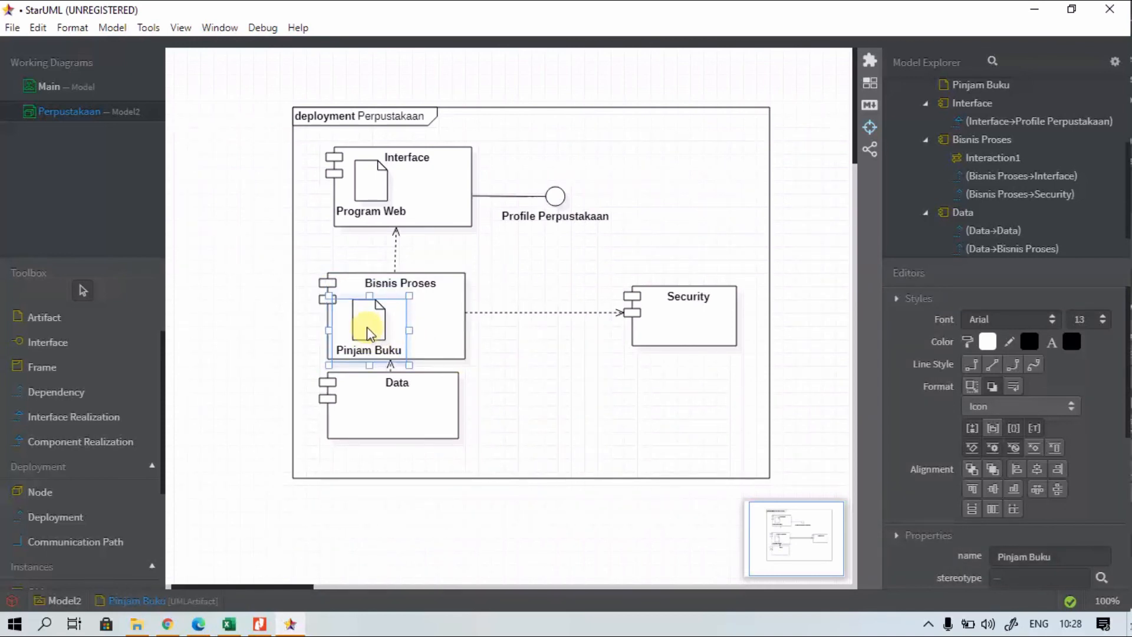
- Move the Data component farther below Bisnis Proses and add an artifact named Data Buku to it
left_click(398, 416)
left_click_drag(397, 433, 398, 460)
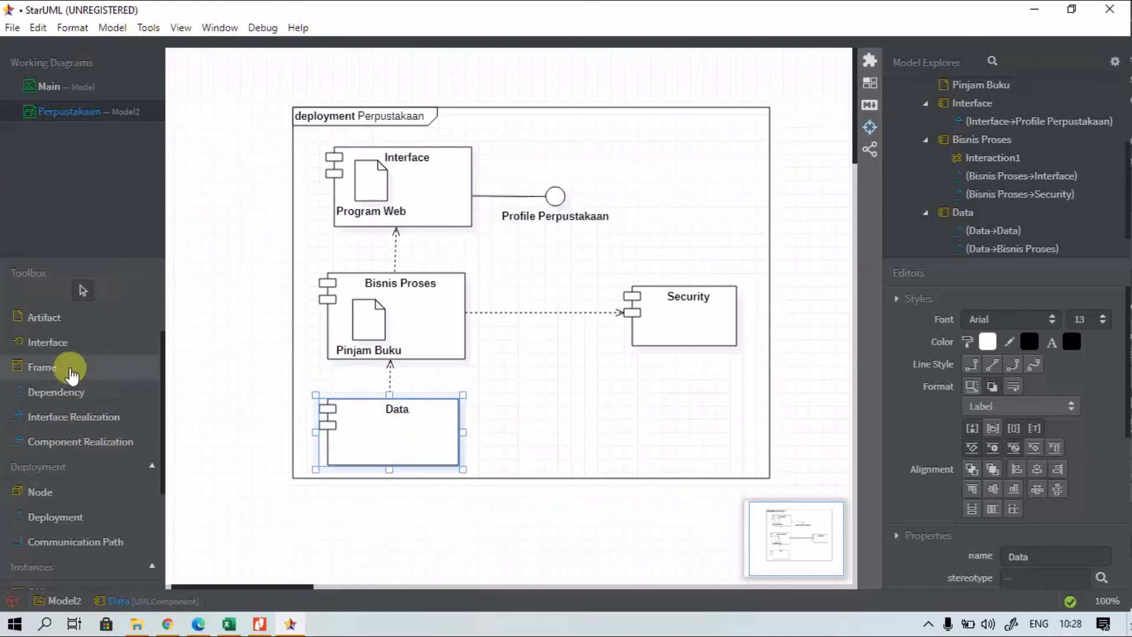
left_click(66, 316)
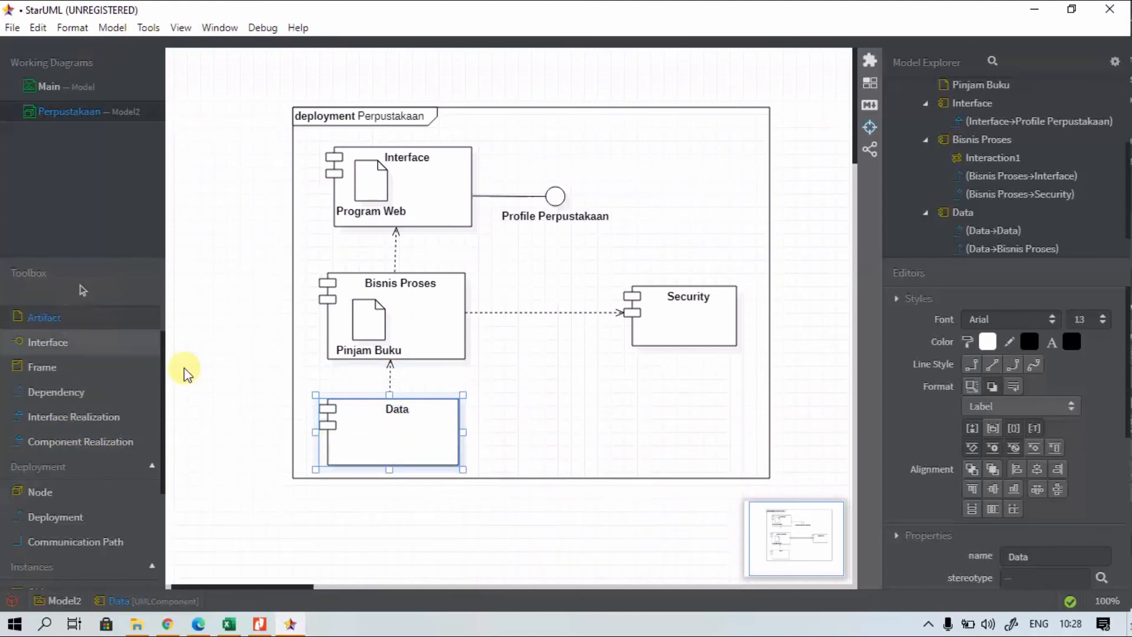
left_click(349, 433)
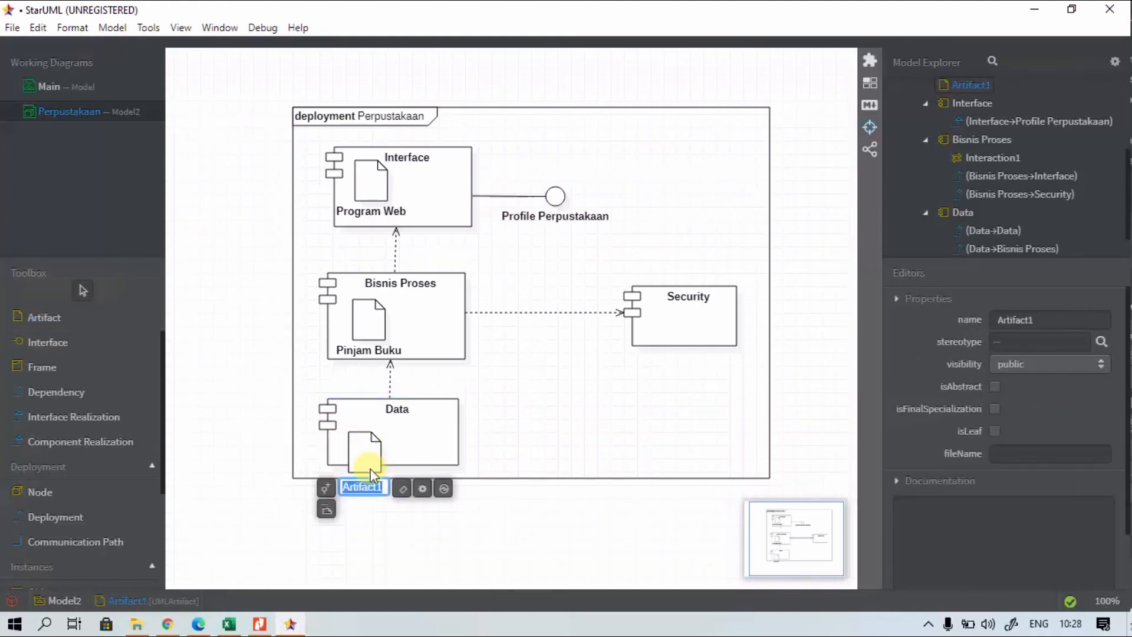
type("Data Buku")
left_click(413, 448)
- Move Data Buku up into the left part of the Data component and enlarge Data slightly
left_click_drag(372, 463, 371, 437)
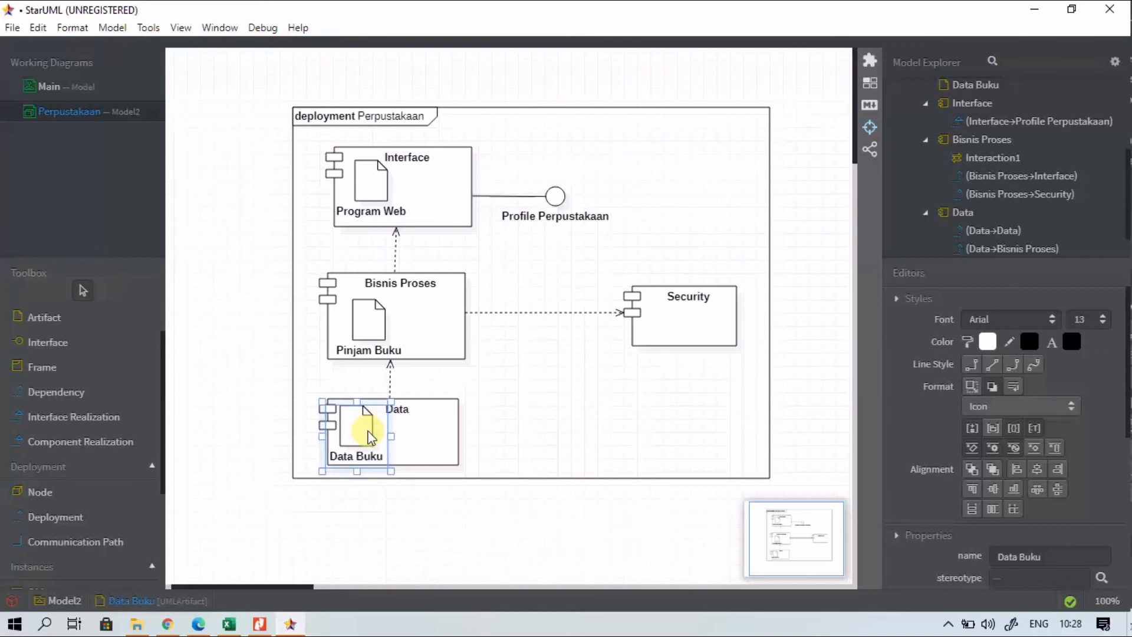
left_click(443, 439)
left_click_drag(462, 461, 470, 476)
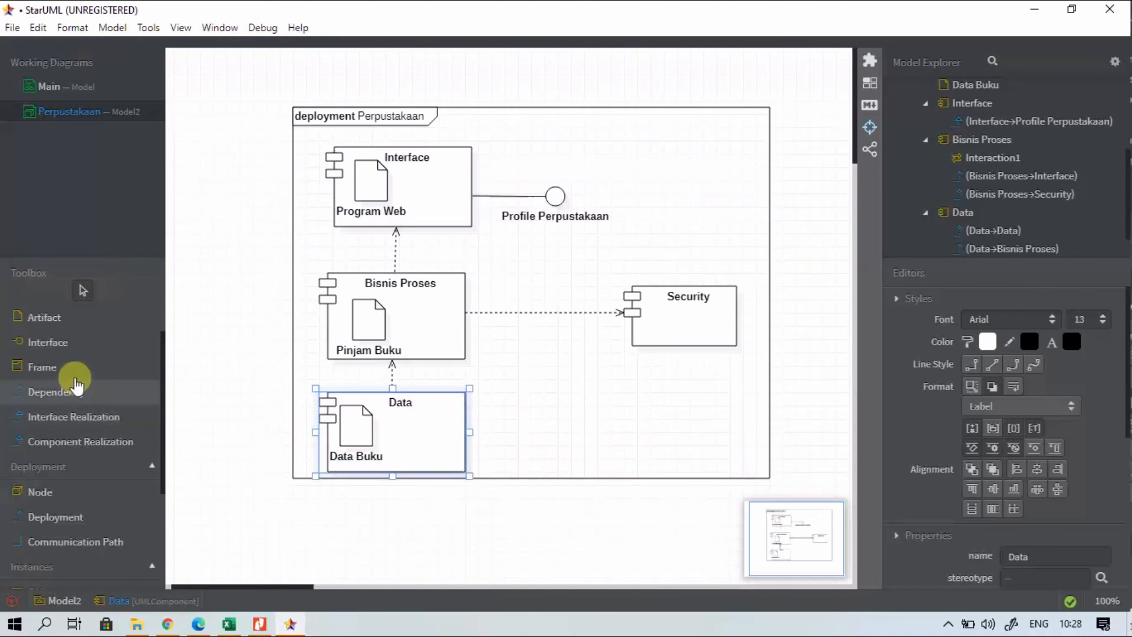
- Add an artifact named Data Peminjam to the Data component and position it beside Data Buku
left_click(71, 318)
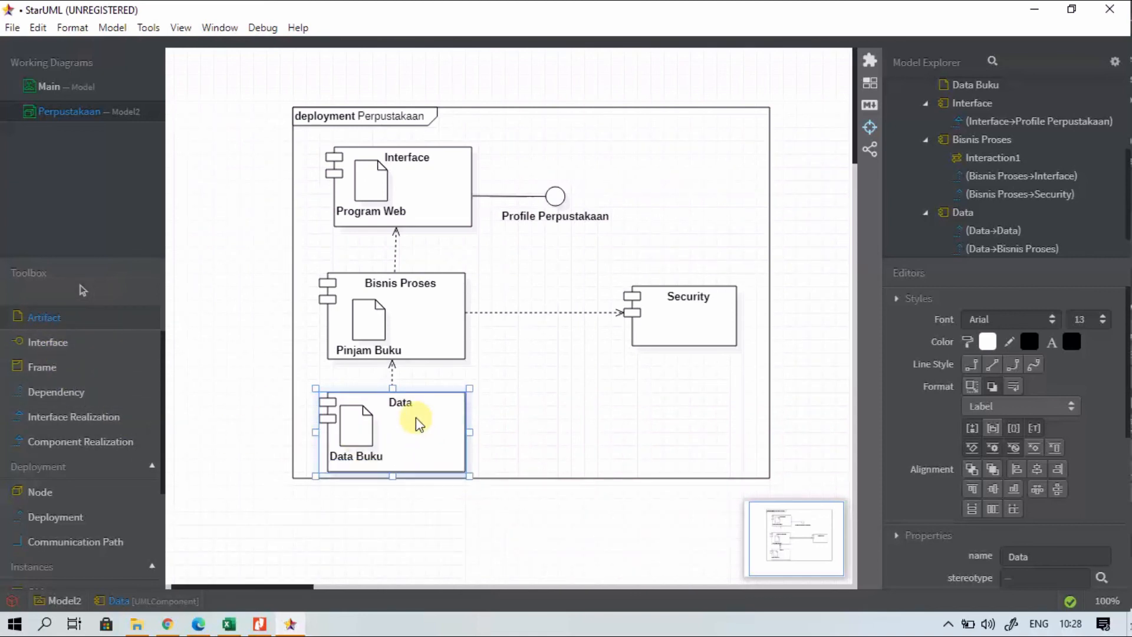
left_click_drag(420, 413, 446, 451)
type("D")
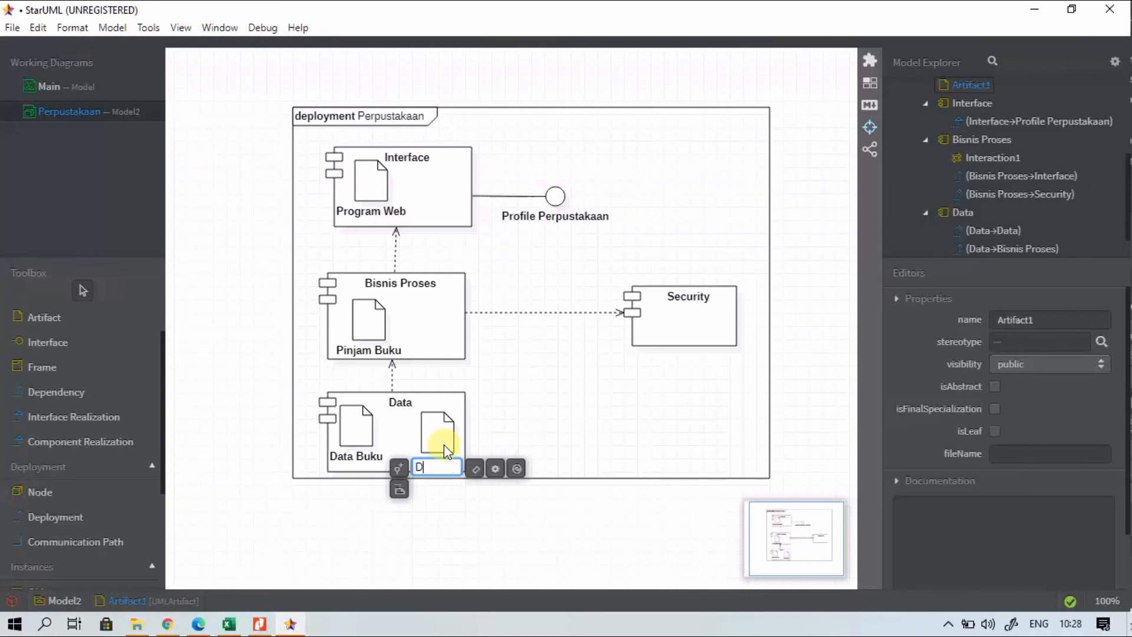
type("ata Peminjam")
left_click(524, 426)
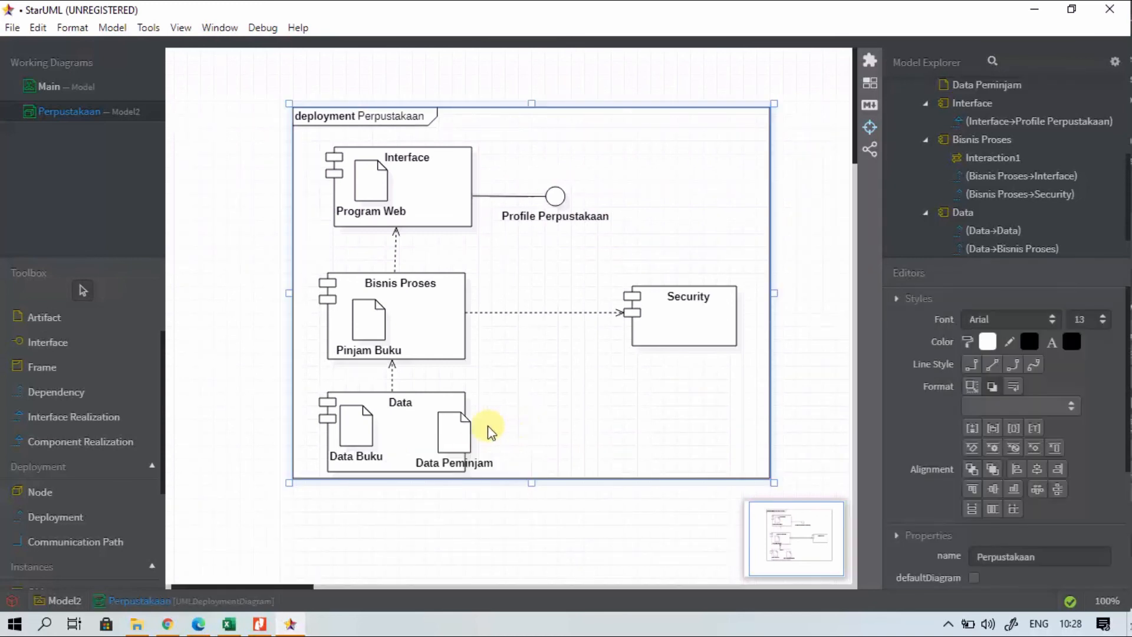
left_click_drag(453, 435, 430, 425)
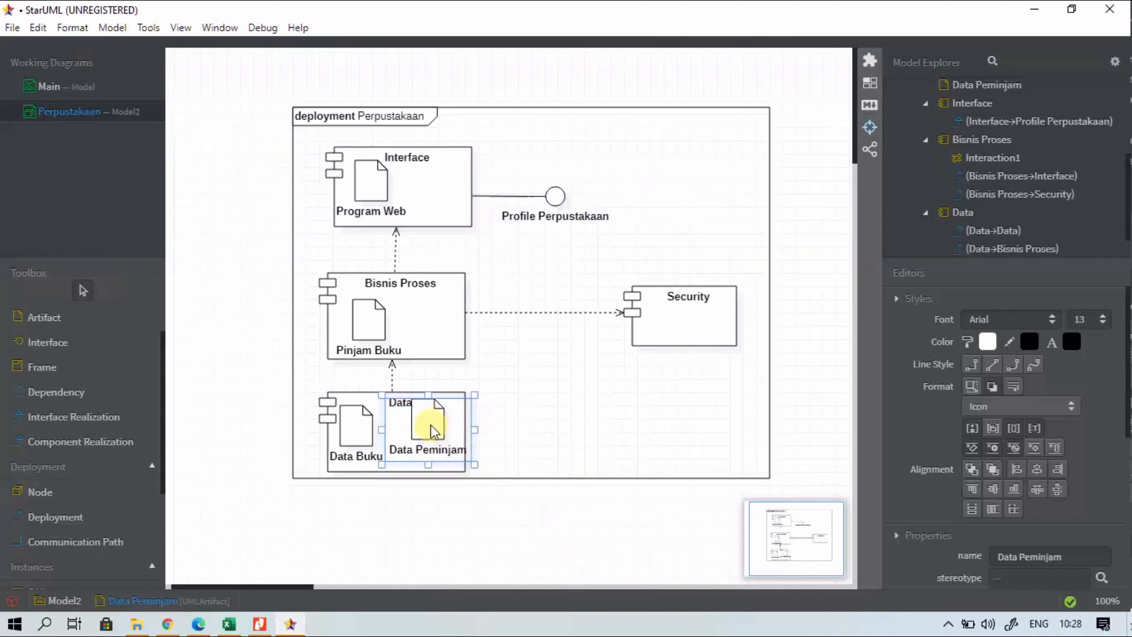
left_click(489, 434)
- Extend the Perpustakaan frame downward to make more room below the Data component
left_click(460, 468)
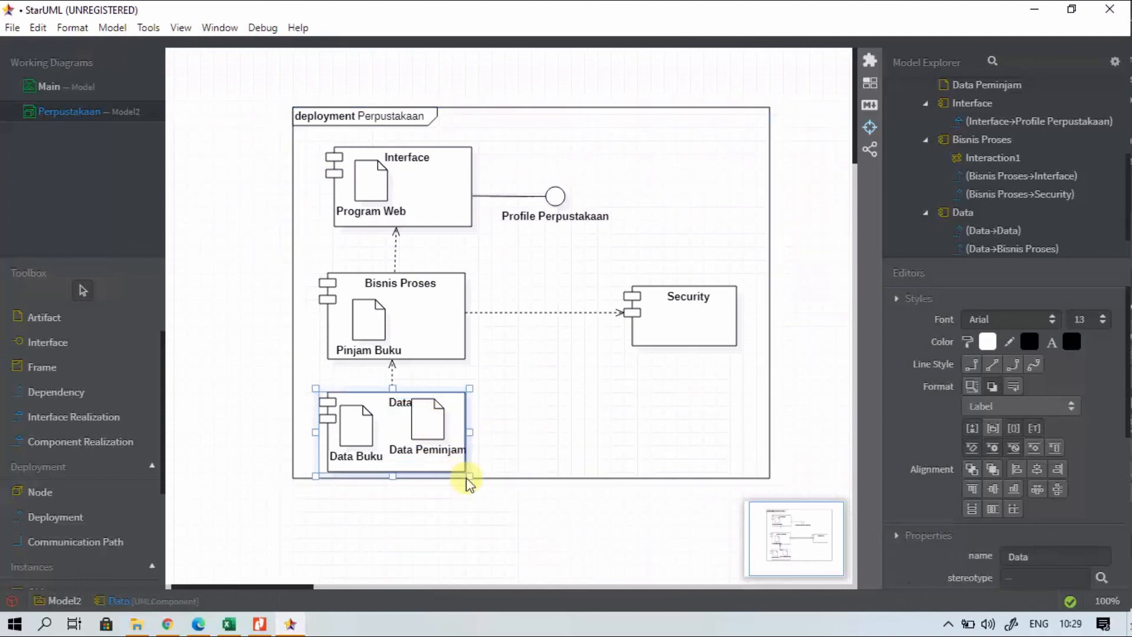
left_click(518, 484)
left_click_drag(531, 483, 496, 519)
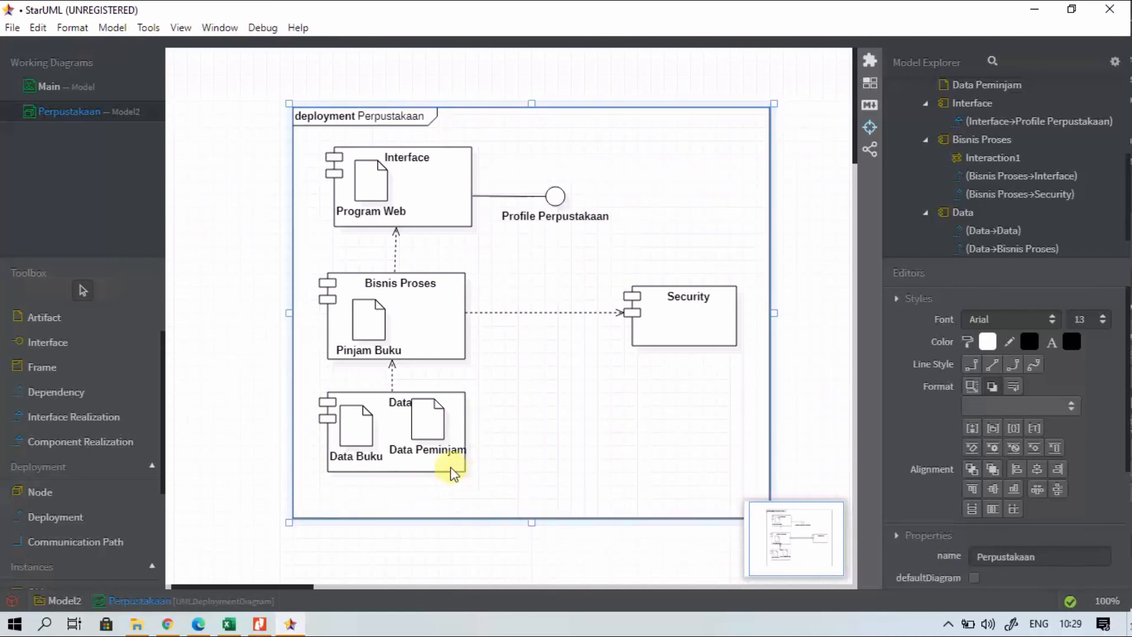
- Enlarge the Data component to the right and downward within the Perpustakaan frame
left_click(457, 471)
left_click(475, 481)
left_click(457, 461)
left_click(459, 470)
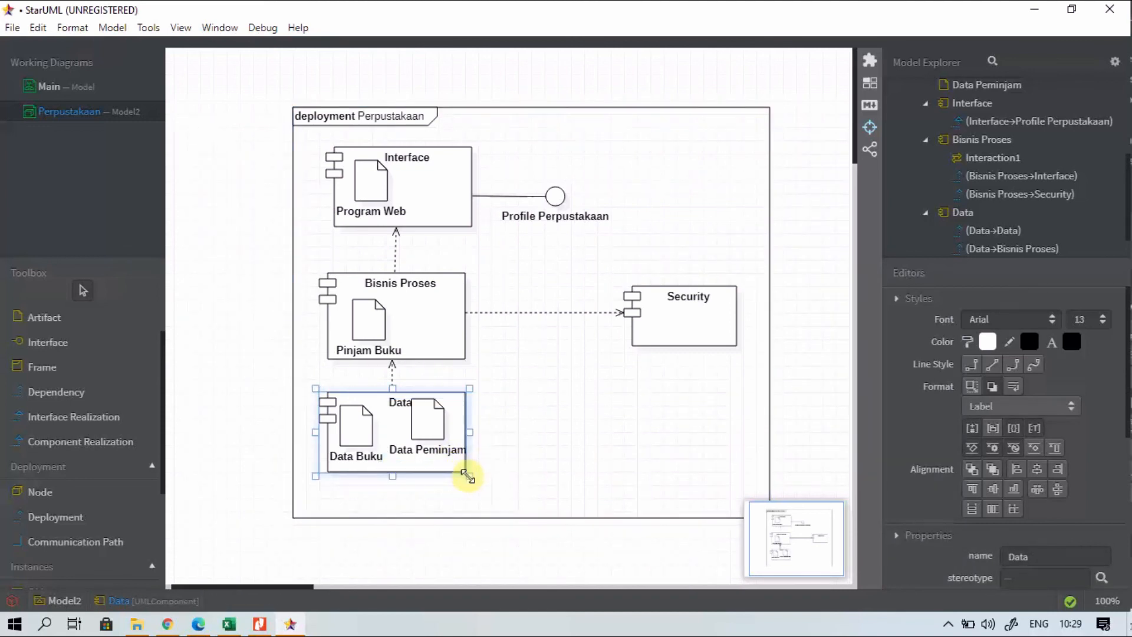
left_click_drag(491, 494, 493, 492)
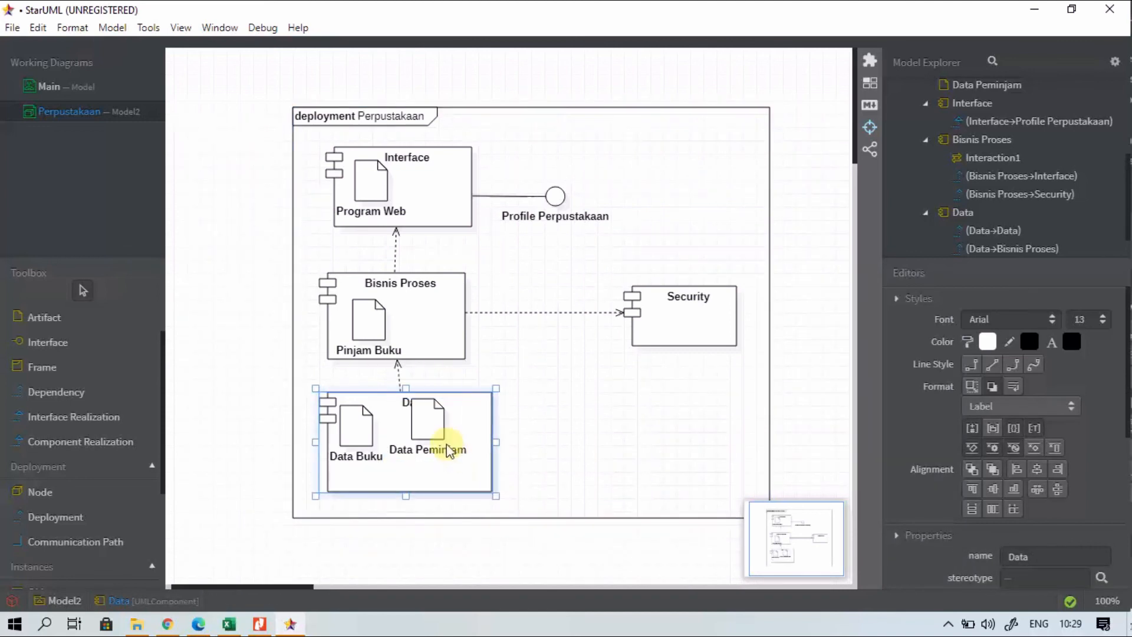
- Move the Data Peminjam artifact down and to the right of Data Buku, keeping its label fully inside the Data component
left_click(454, 460)
left_click_drag(454, 460, 468, 474)
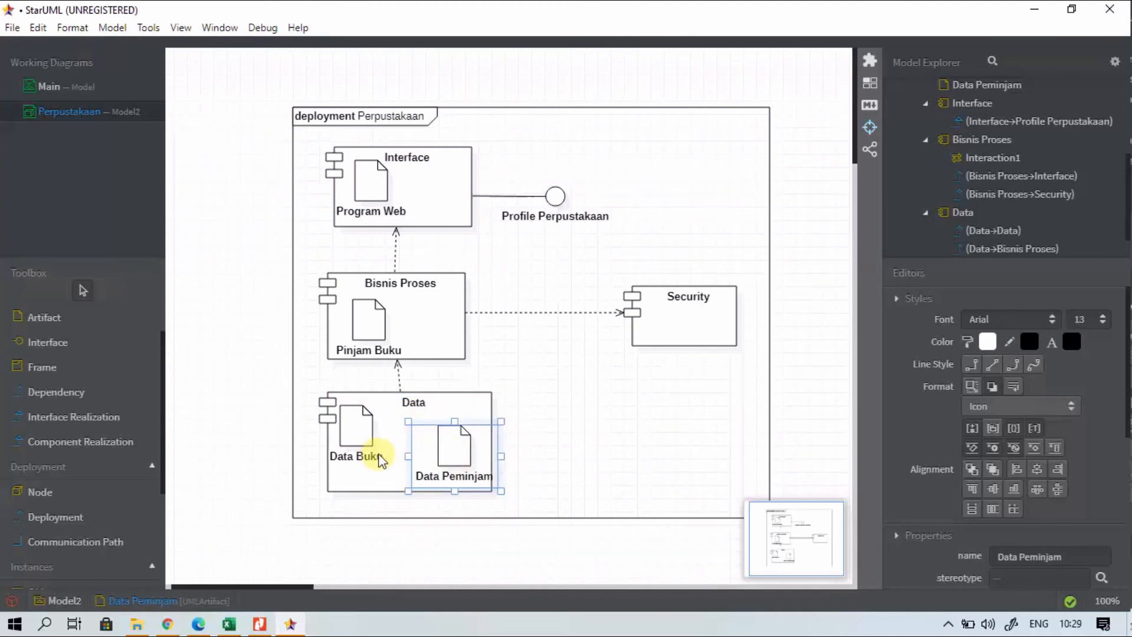
left_click(362, 430)
left_click(394, 496)
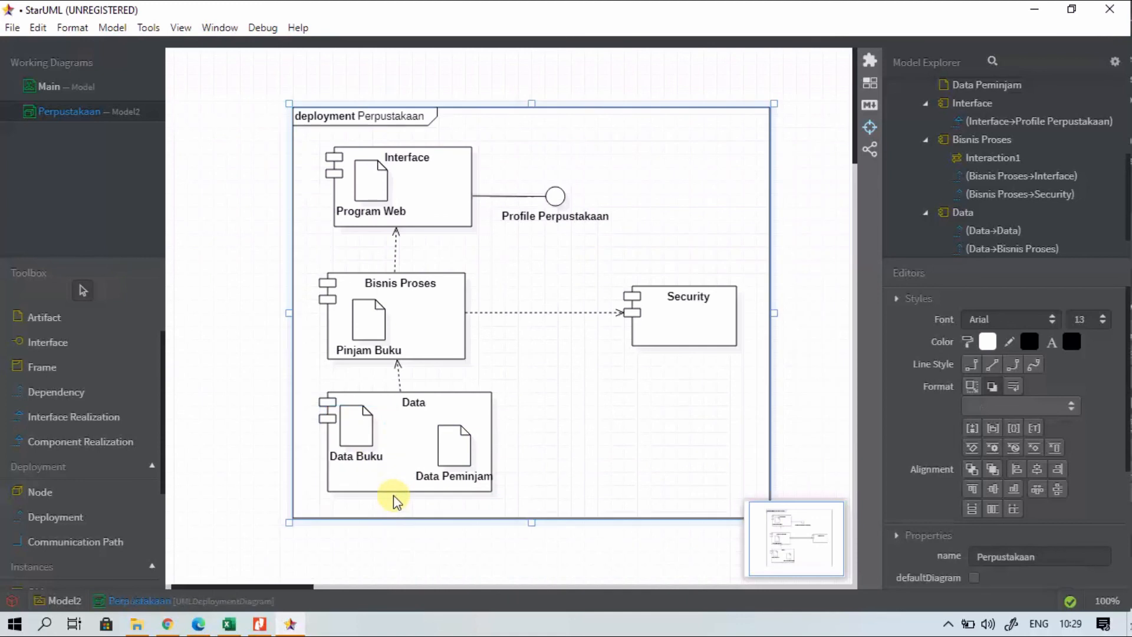
left_click(446, 465)
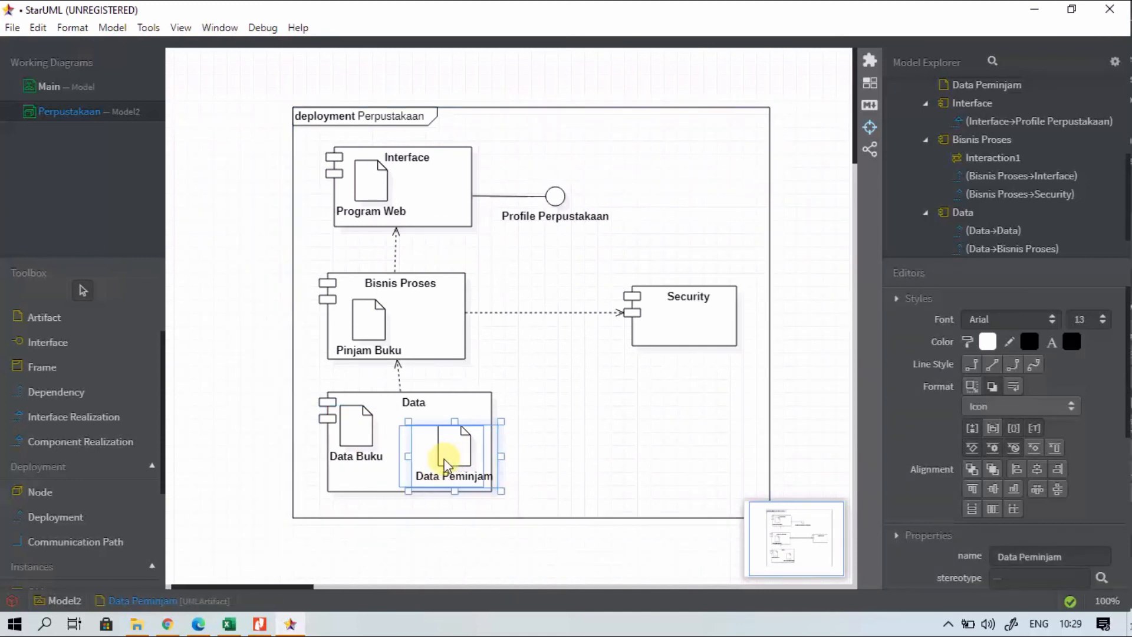
left_click_drag(447, 465, 433, 464)
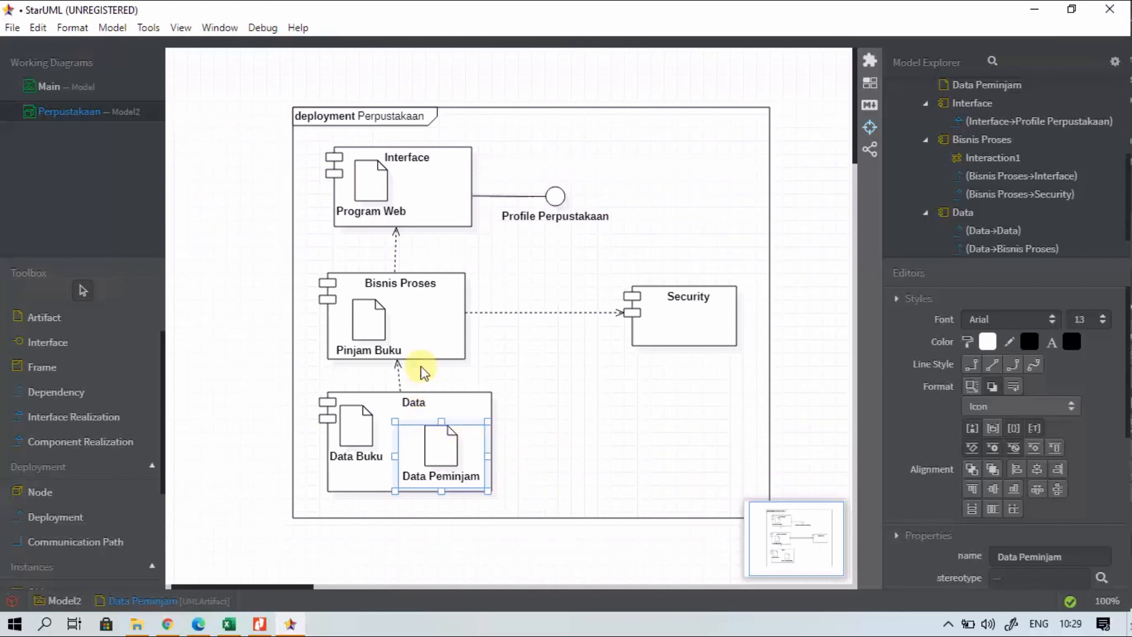
- Shift the Bisnis Proses component slightly right so its edges line up with the Interface component above
left_click(418, 329)
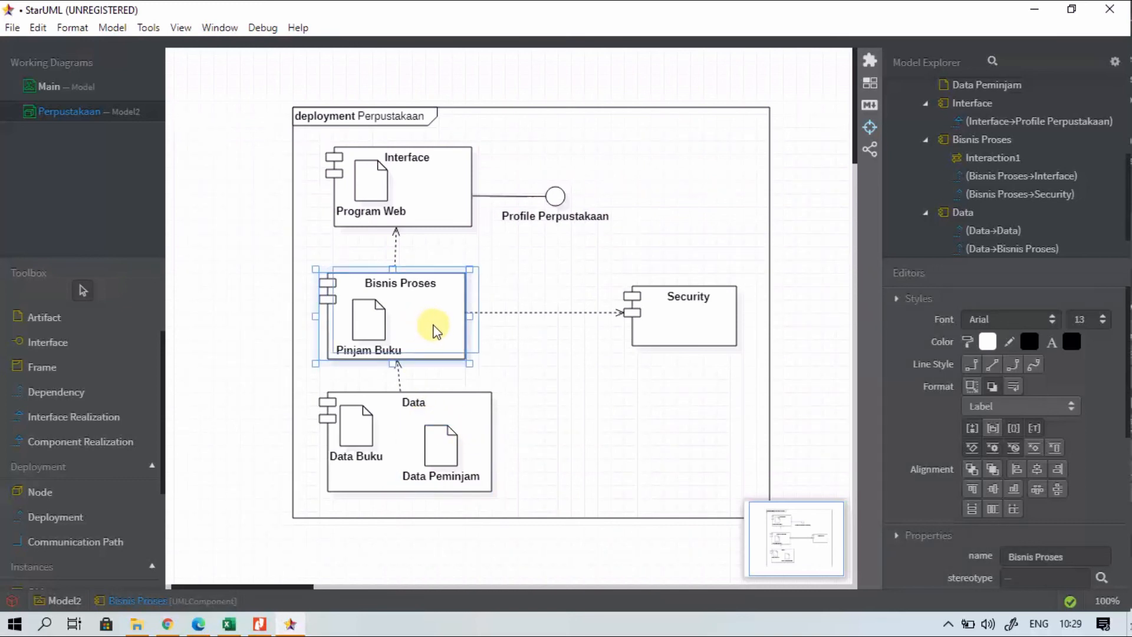
left_click_drag(424, 335, 430, 336)
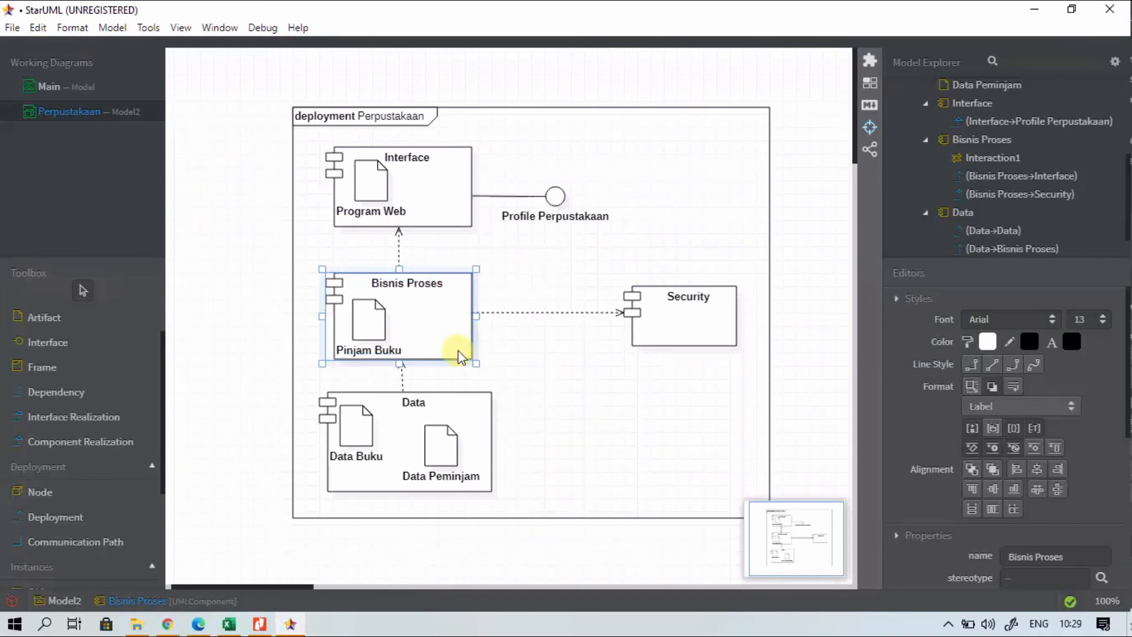
left_click(541, 392)
- Raise and enlarge the Security component slightly, and add an artifact named Eknsripsi password inside it
left_click_drag(658, 328, 659, 321)
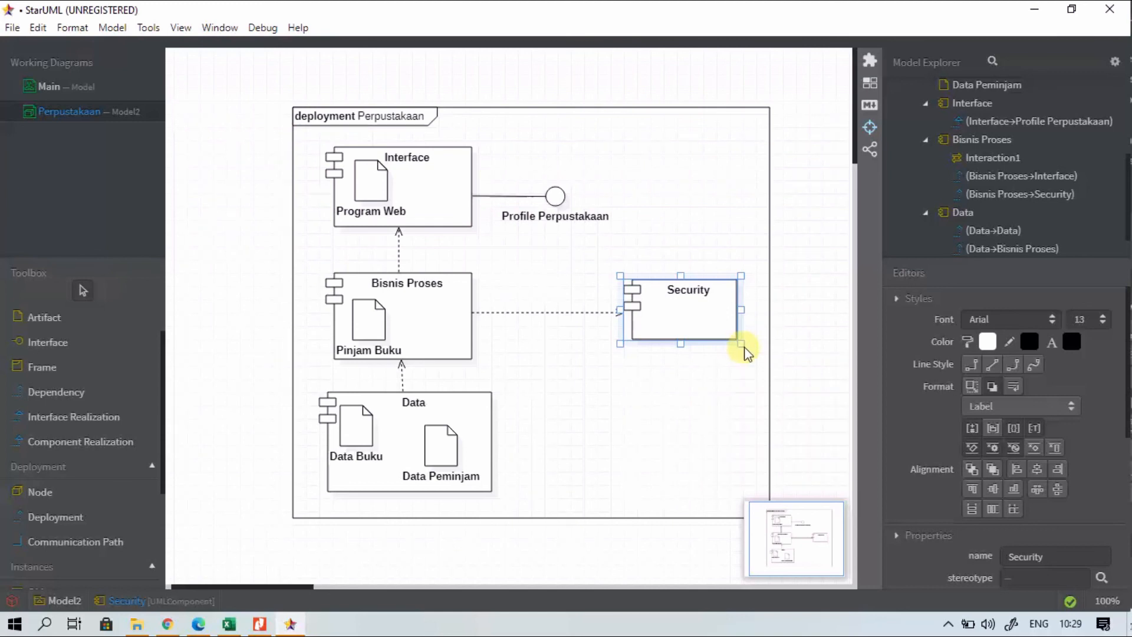
left_click_drag(752, 360, 765, 373)
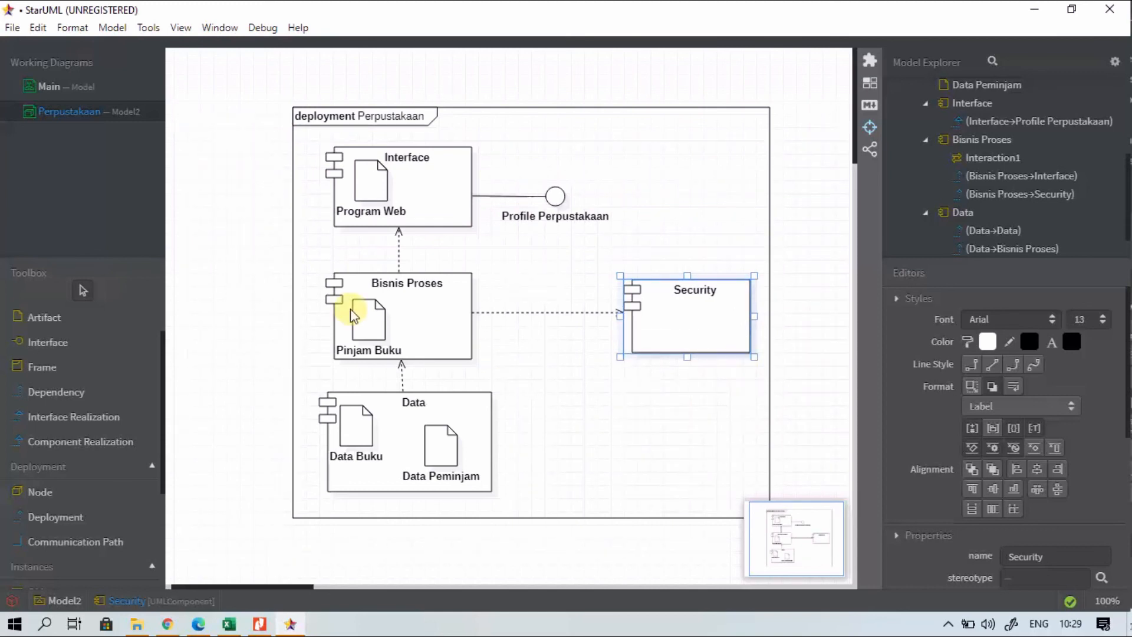
left_click(72, 321)
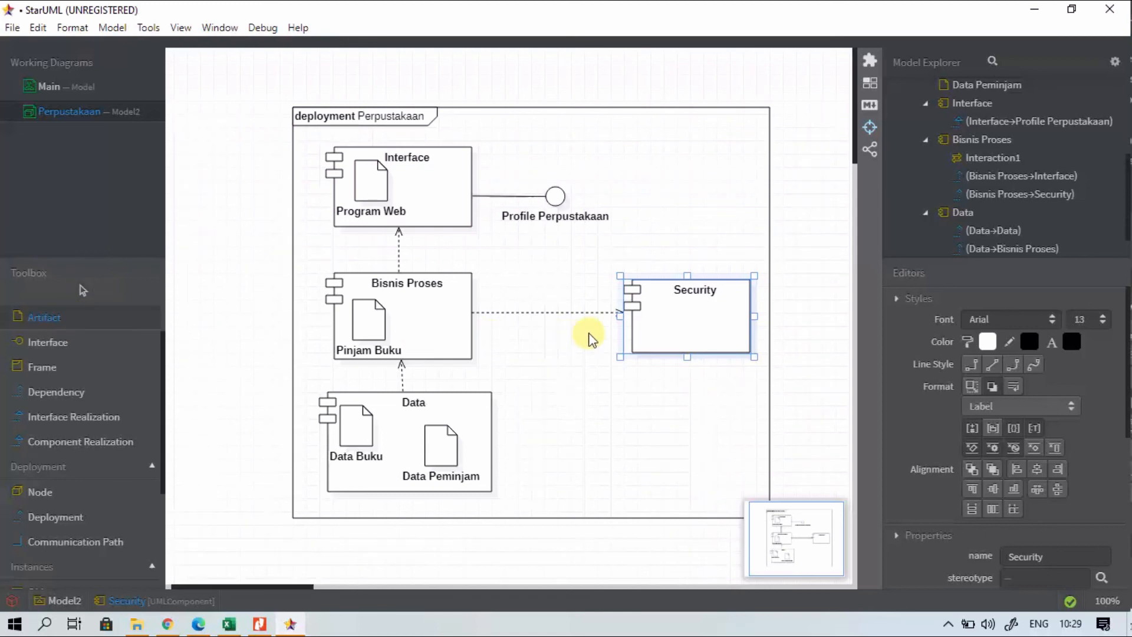
left_click(666, 320)
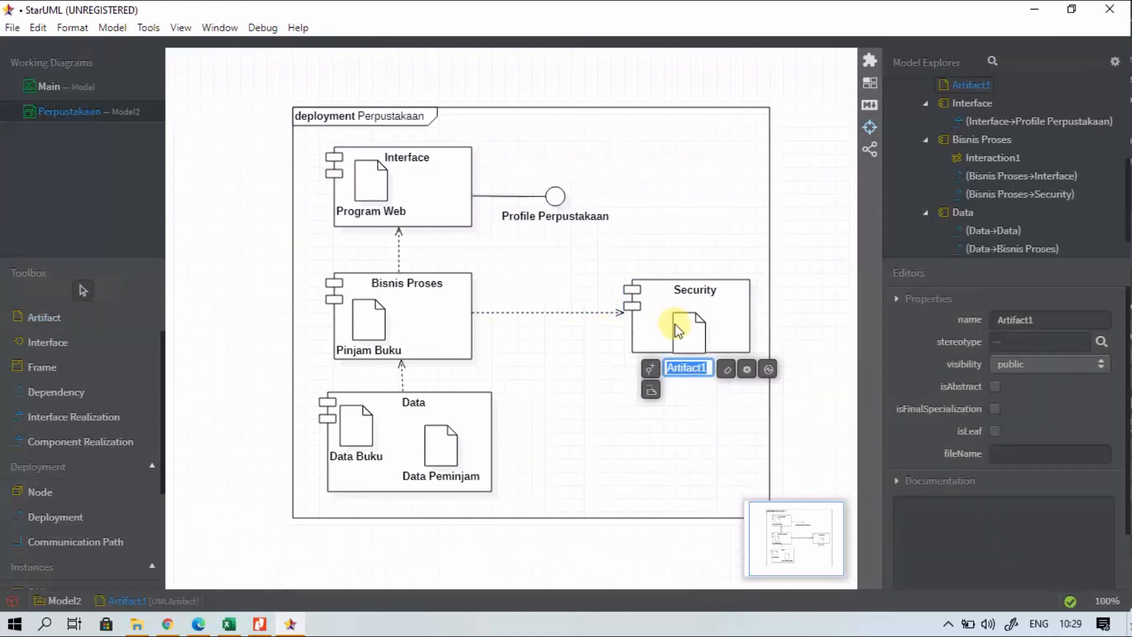
type("Login")
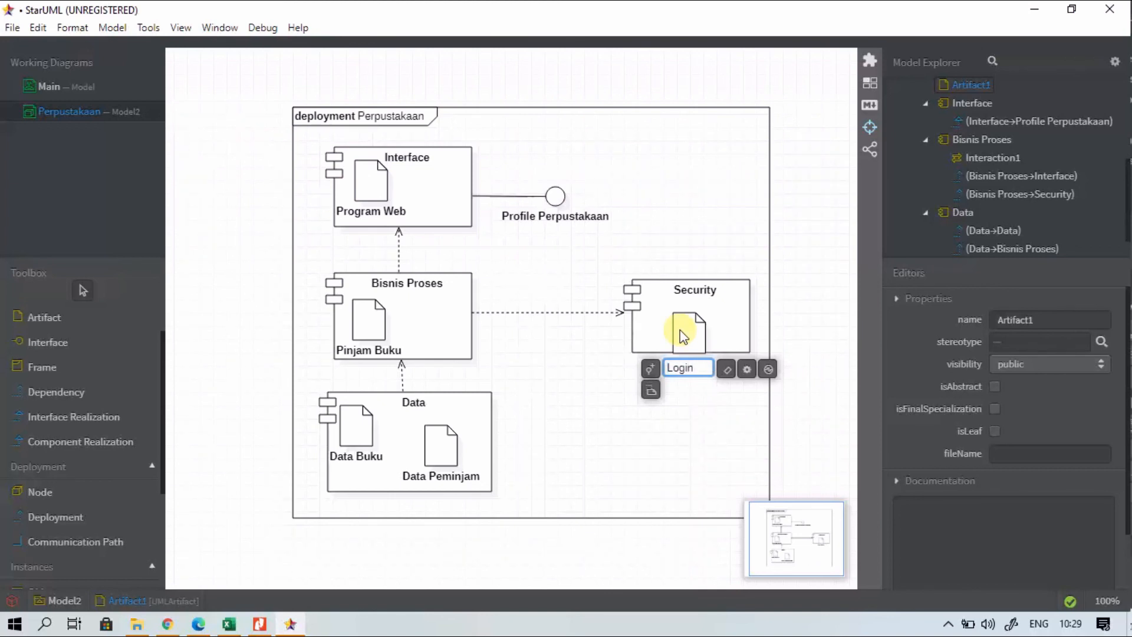
key("BackSpace")
key("BackSpace")
key("BackSpace")
key("BackSpace")
key("BackSpace")
type("Eknsripsi password")
key("Return")
- Extend the Security component to the left and downward around the Eknsripsi password artifact, and shift the artifact left to fit inside
left_click(630, 353)
left_click_drag(623, 358, 610, 385)
left_click_drag(708, 345, 696, 348)
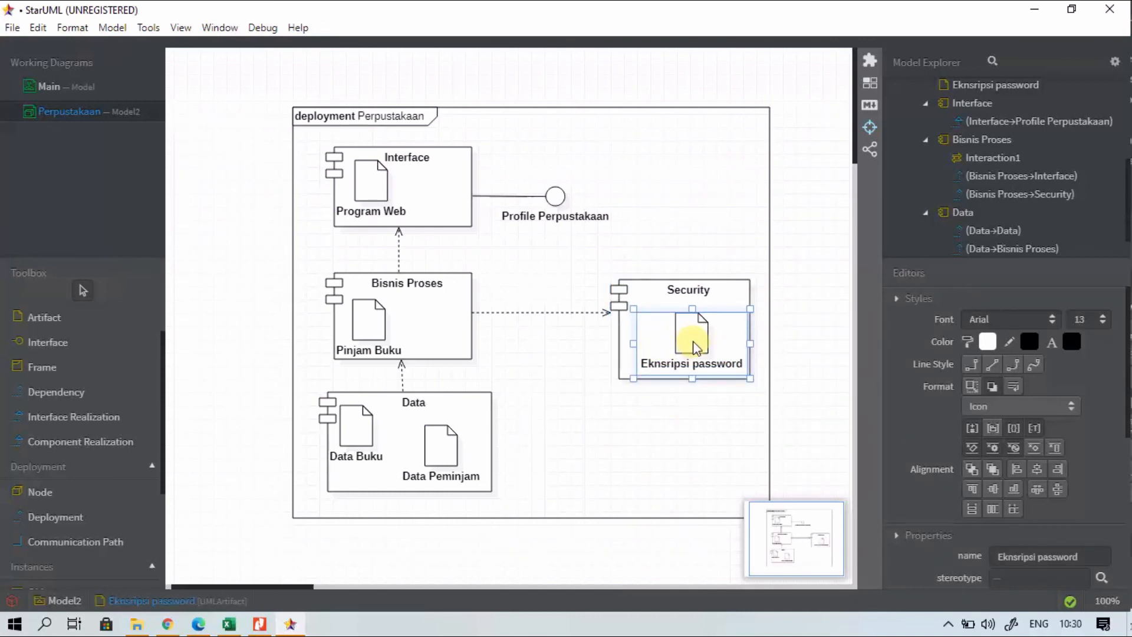
left_click(684, 410)
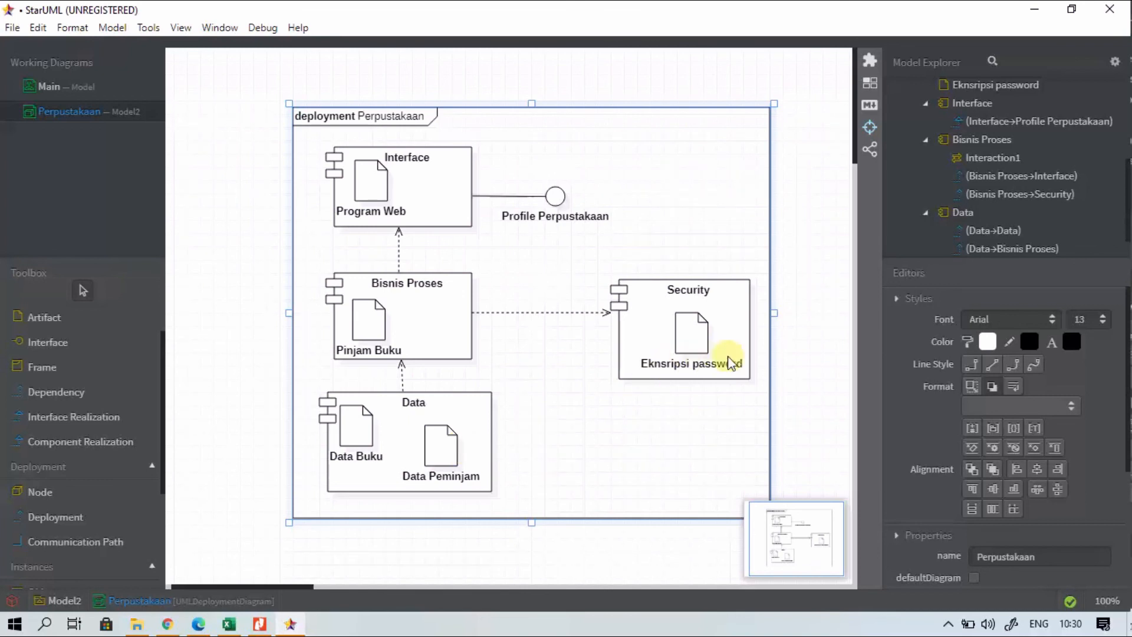
left_click(796, 366)
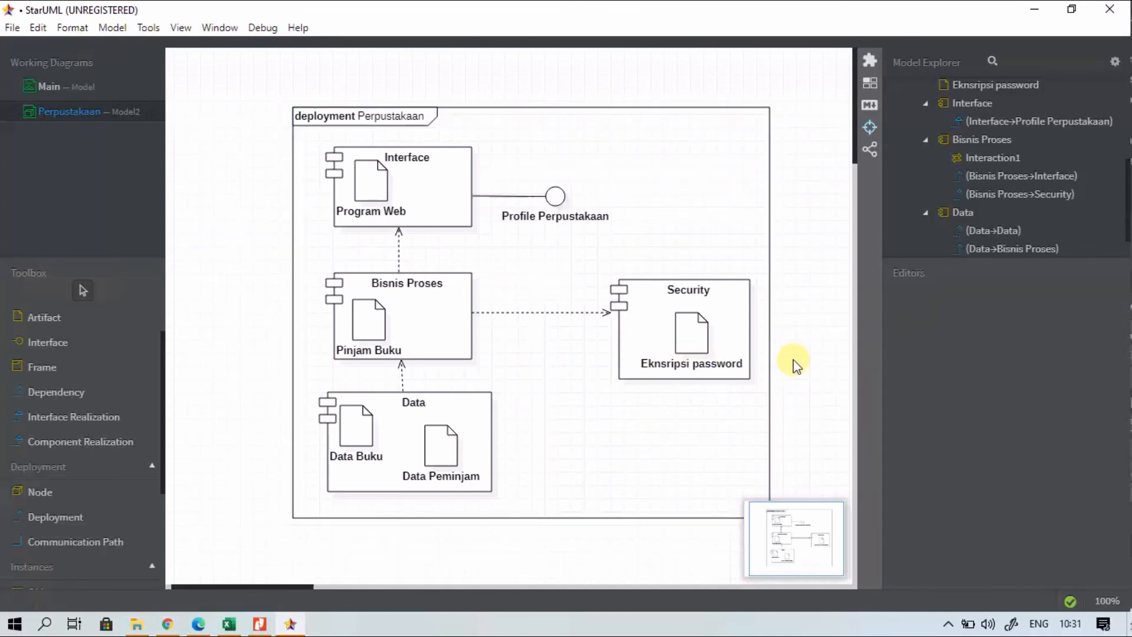